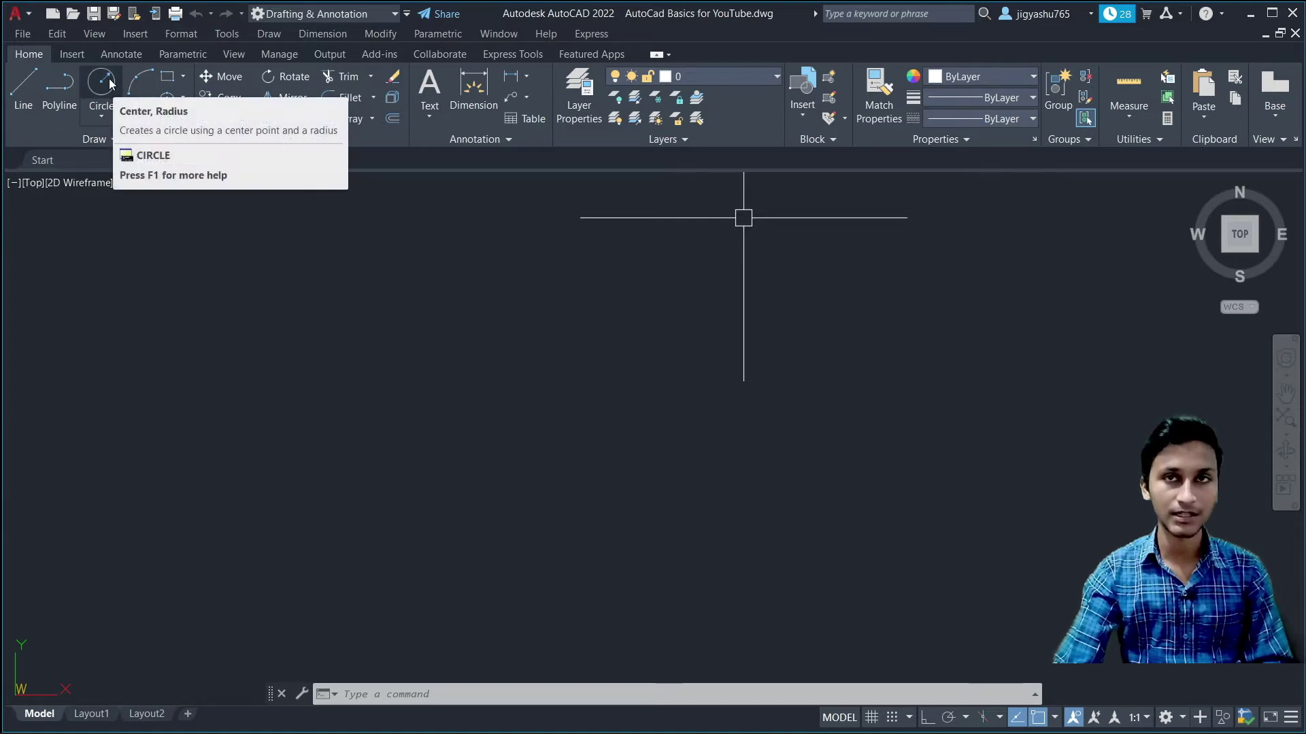
Expand the Circle dropdown on the Home tab to show its circle-drawing methods
click(102, 118)
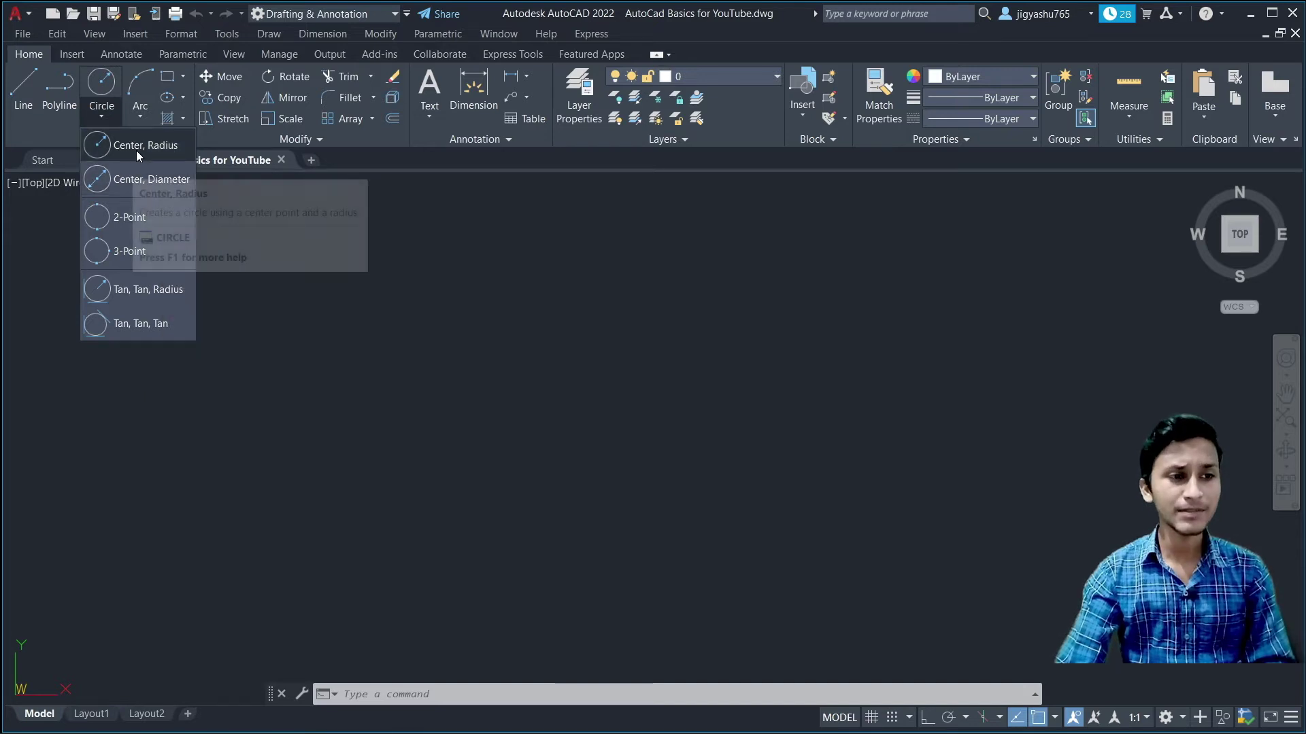
mouse_move(143, 146)
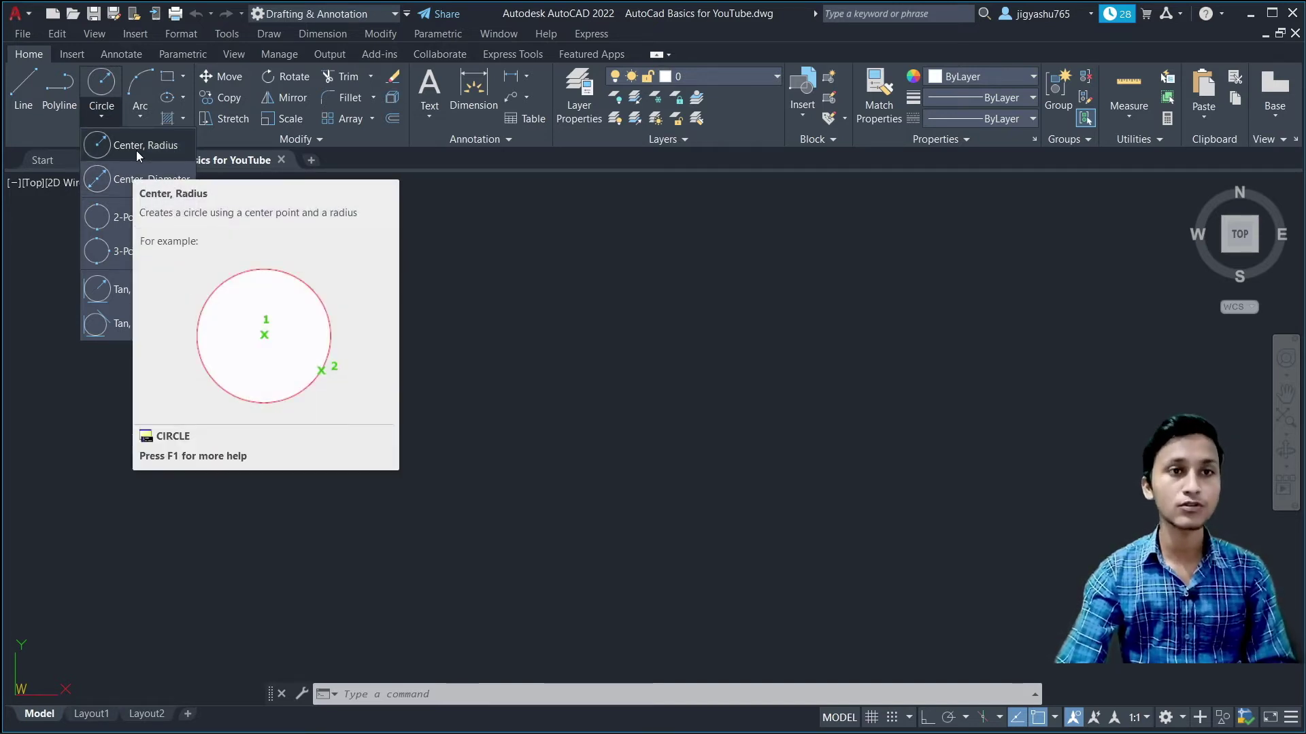
Draw two side-by-side Center, Radius circles with radii 10 and 15
click(138, 148)
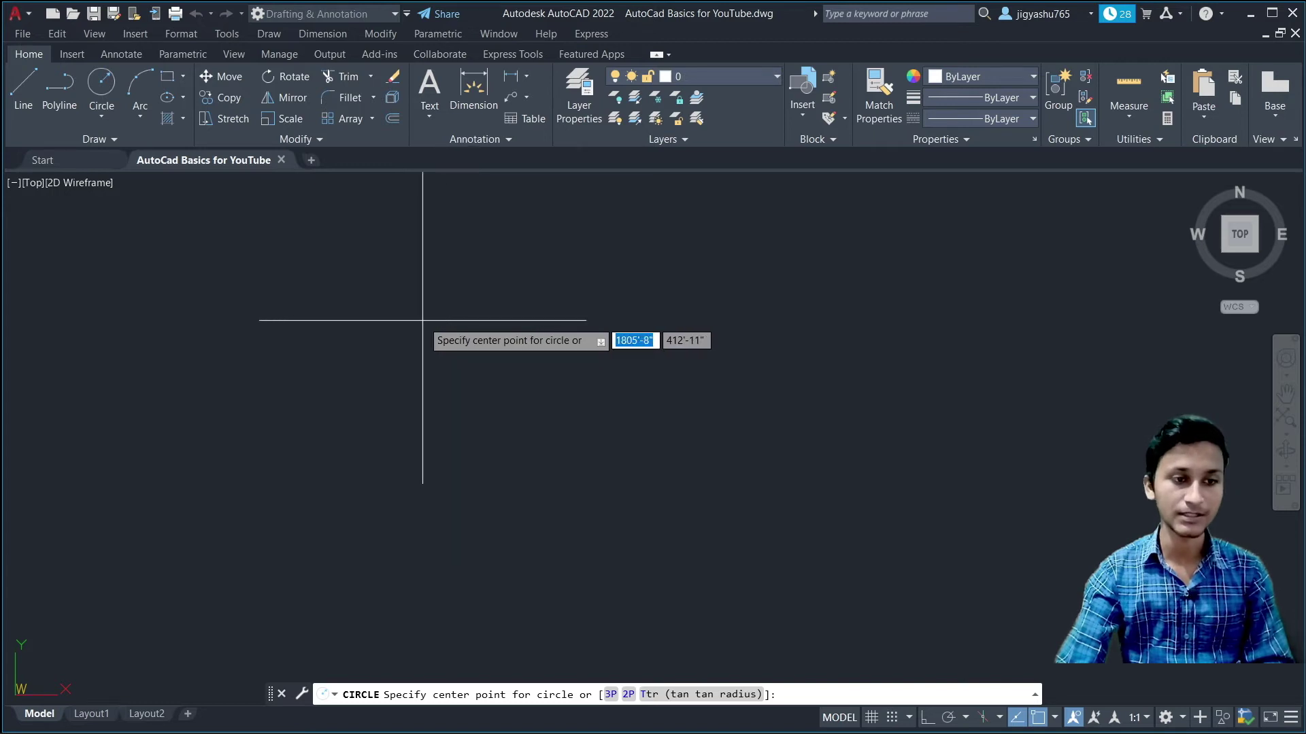
click(422, 320)
text(10)
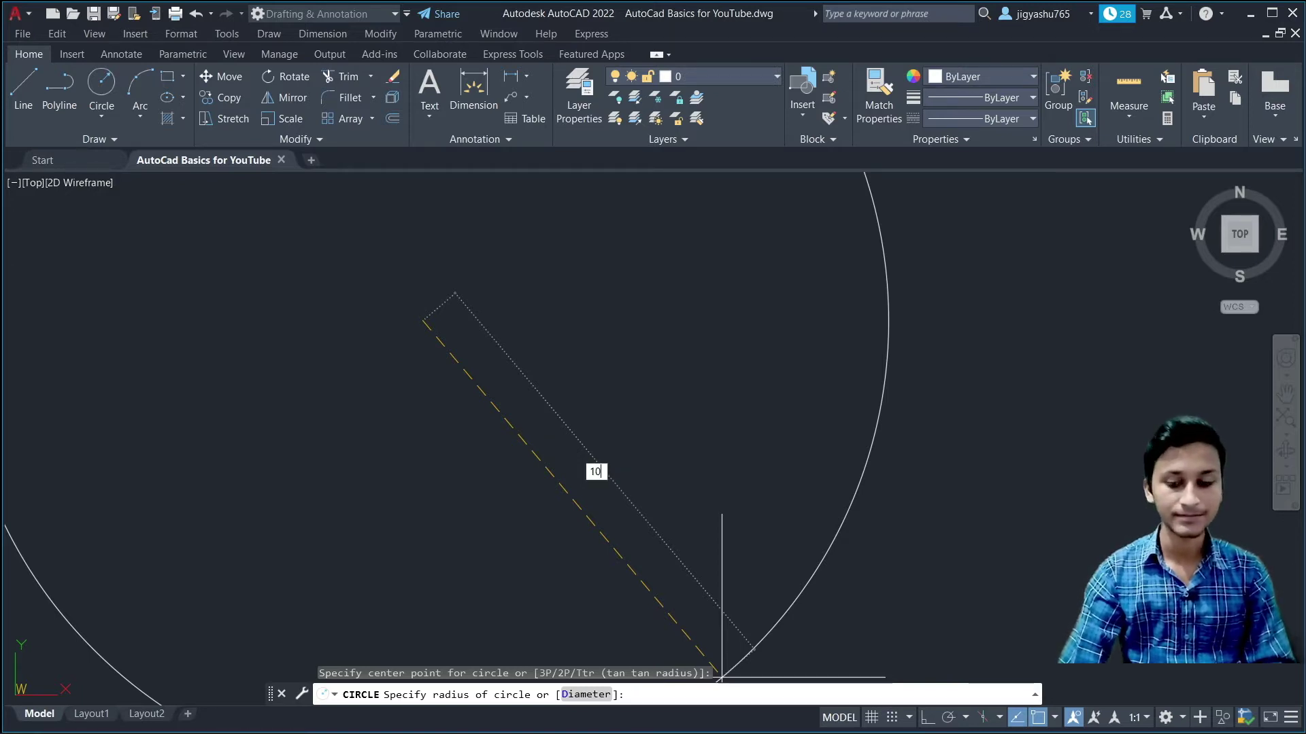
key(Return)
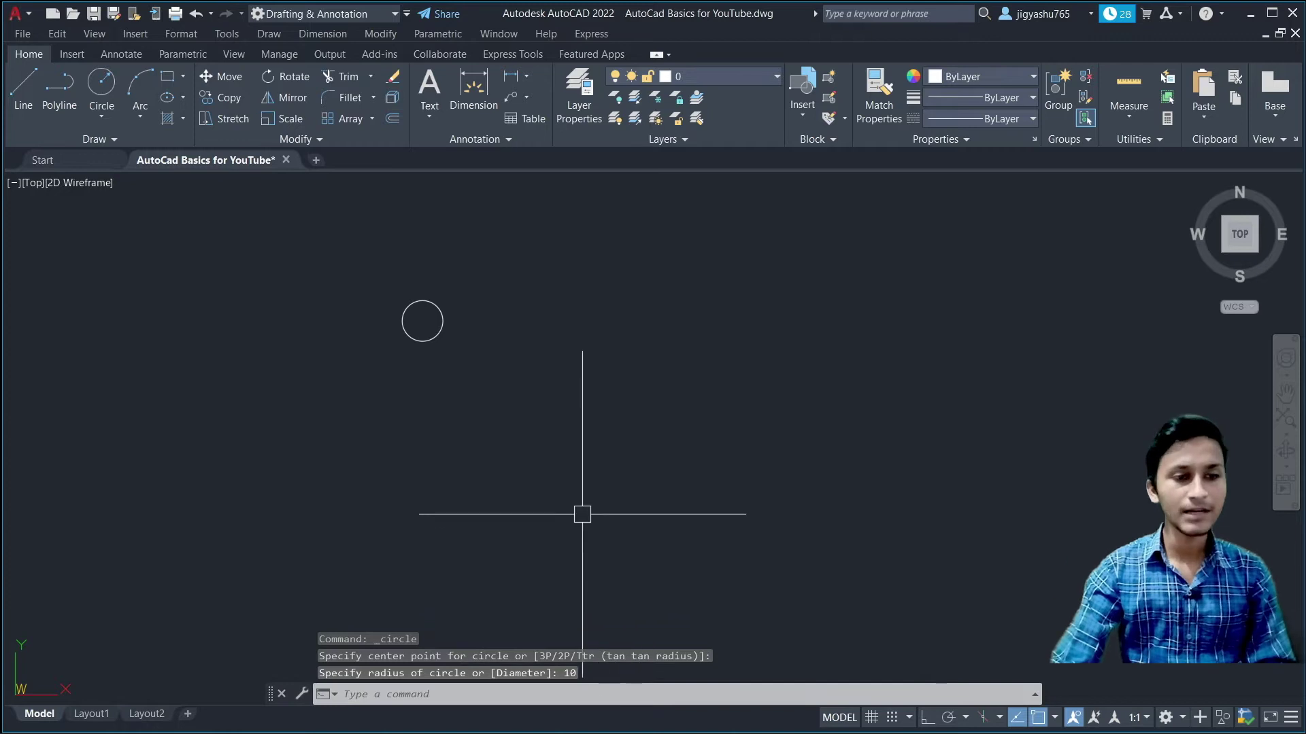
scroll(430, 313, up, 5)
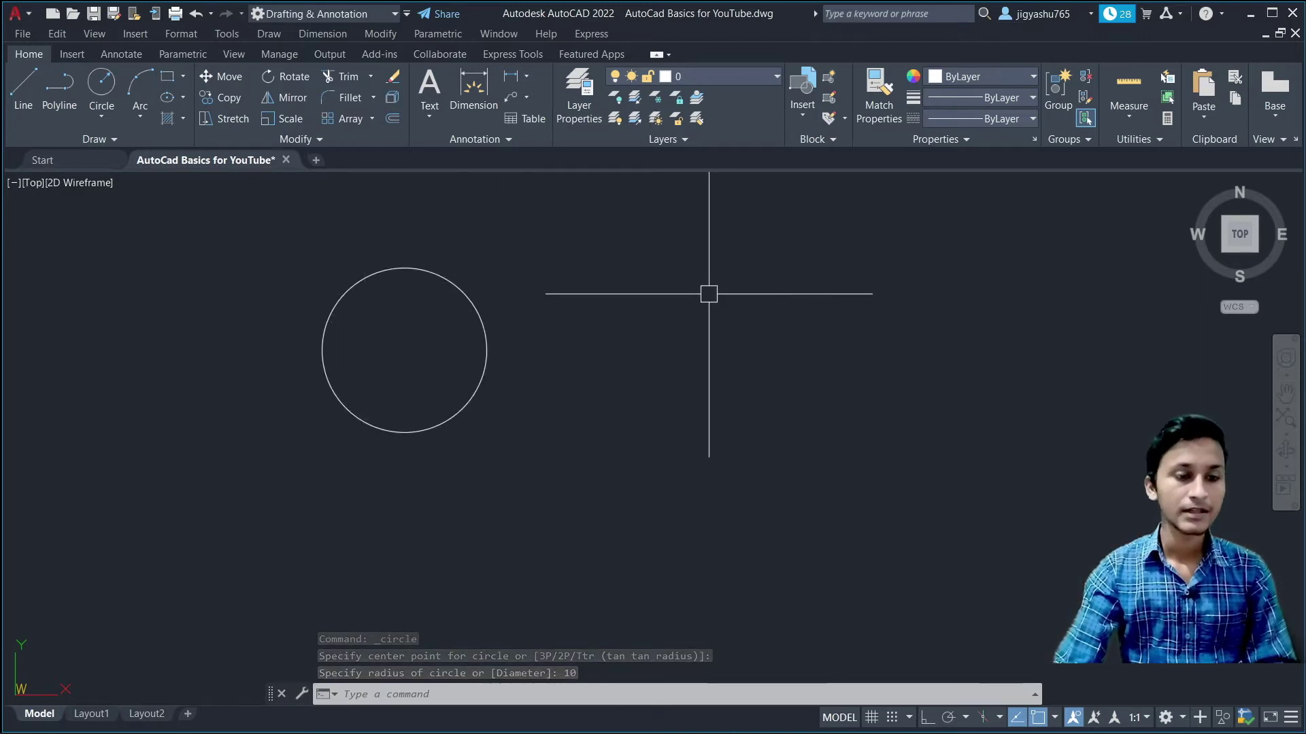
click(103, 105)
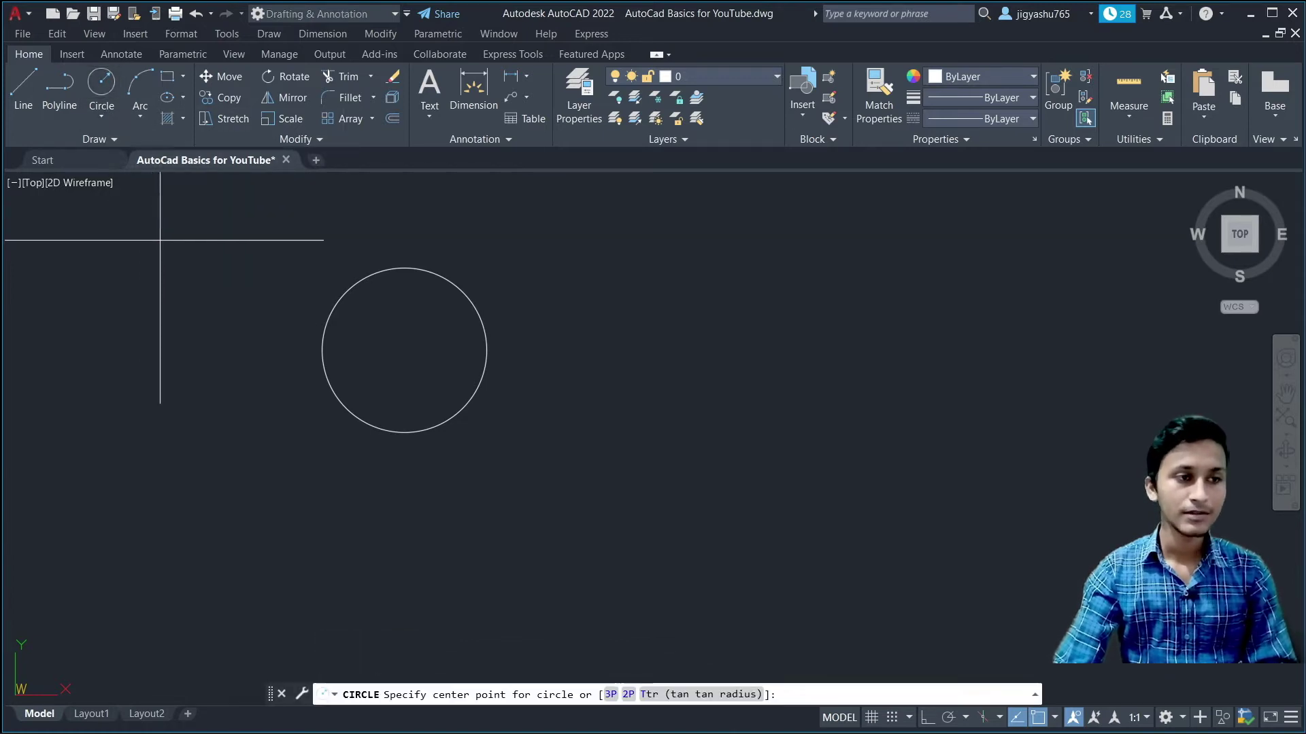
click(617, 327)
text(15)
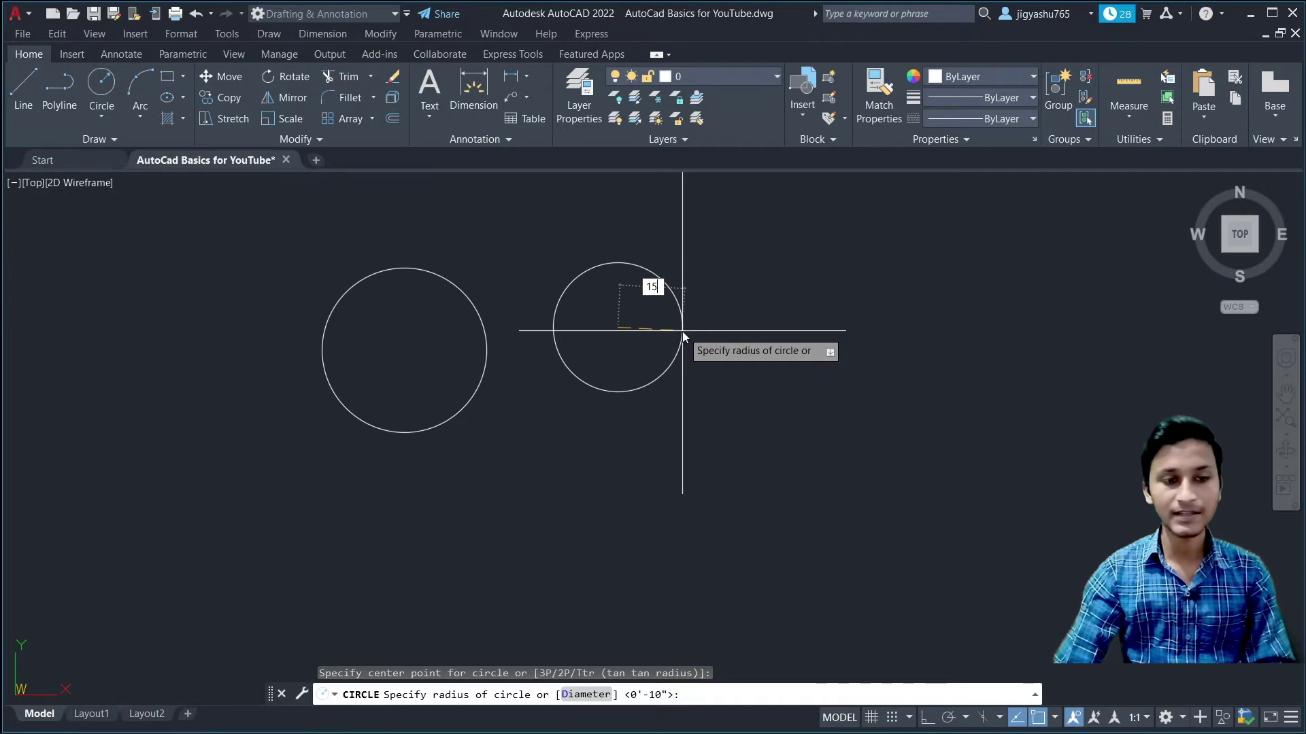
key(Return)
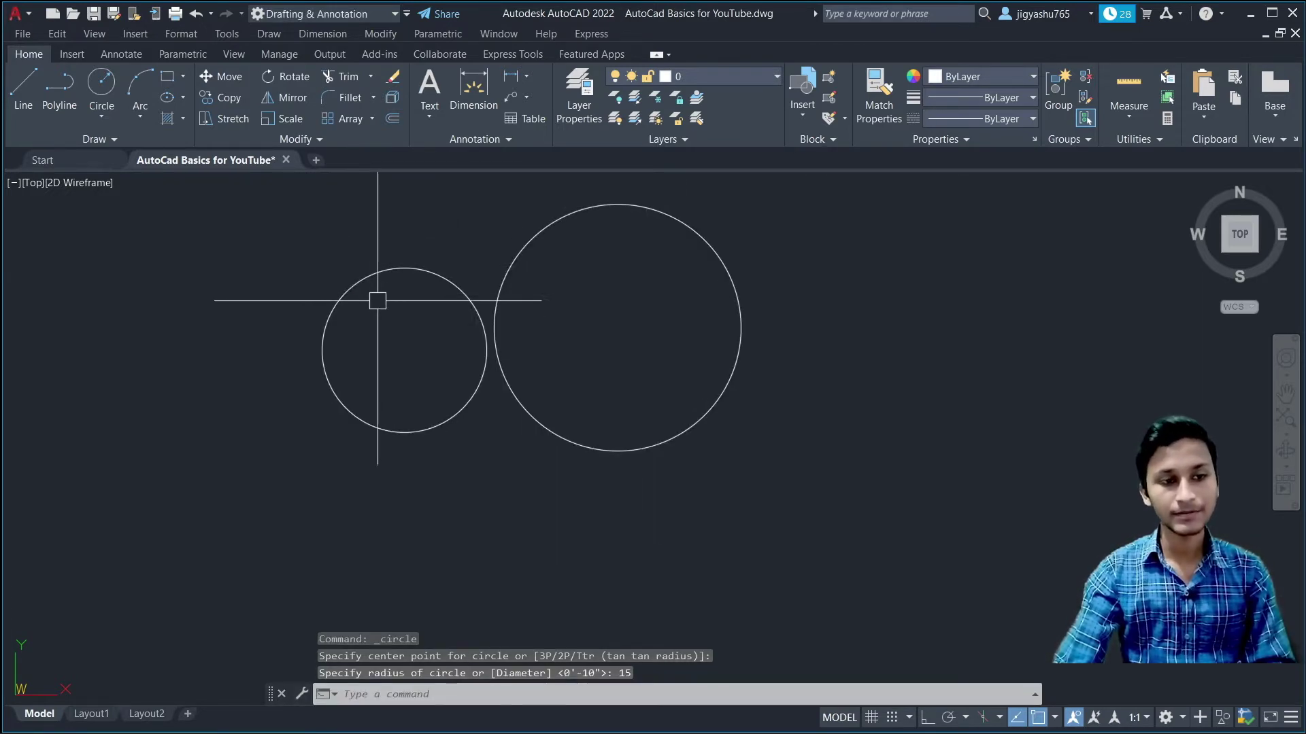
scroll(760, 332, down, 3)
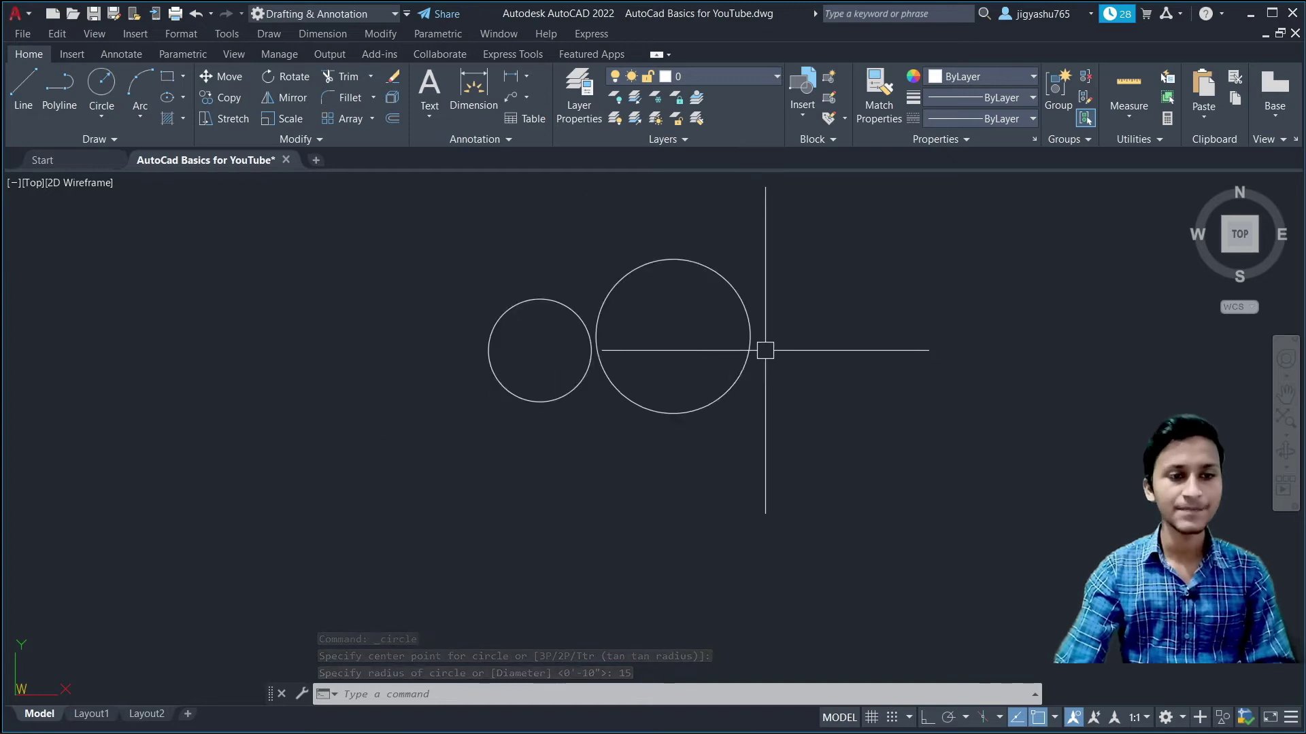
scroll(123, 358, down, 2)
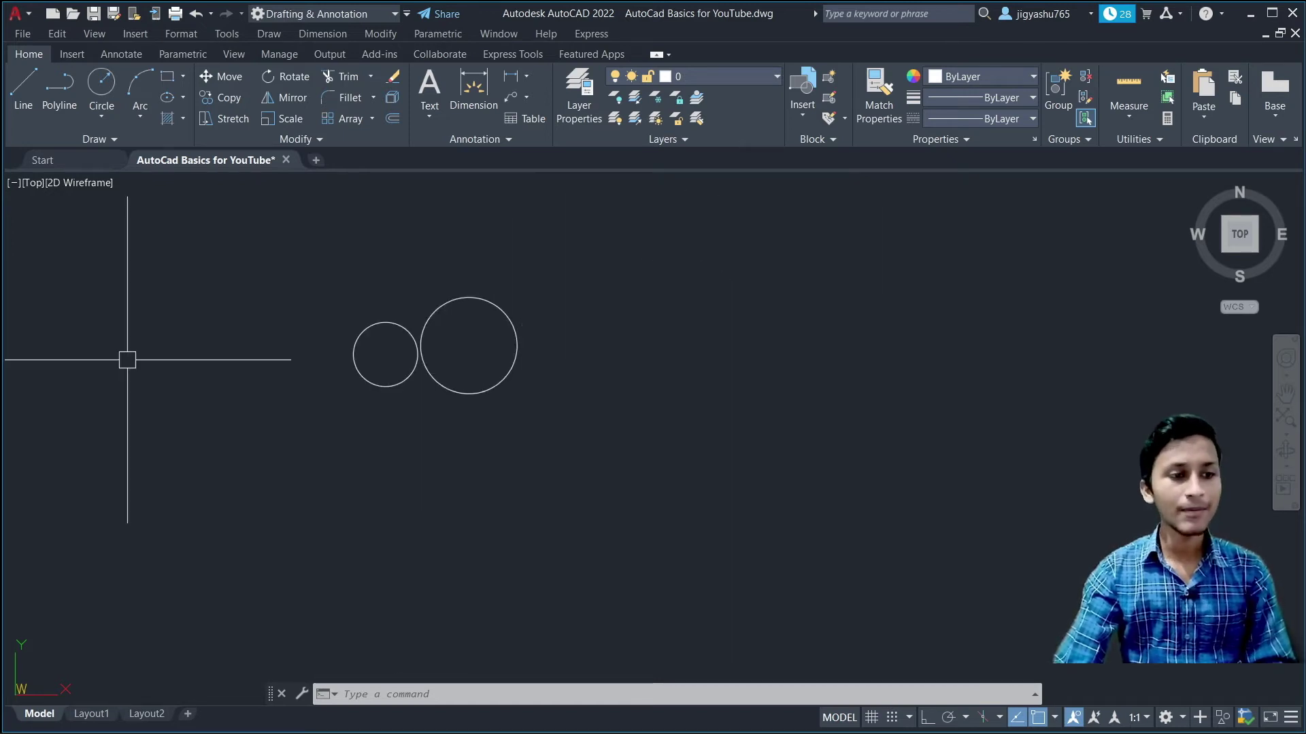
Draw a Center, Diameter circle of diameter 20 to the right of the pair
click(100, 108)
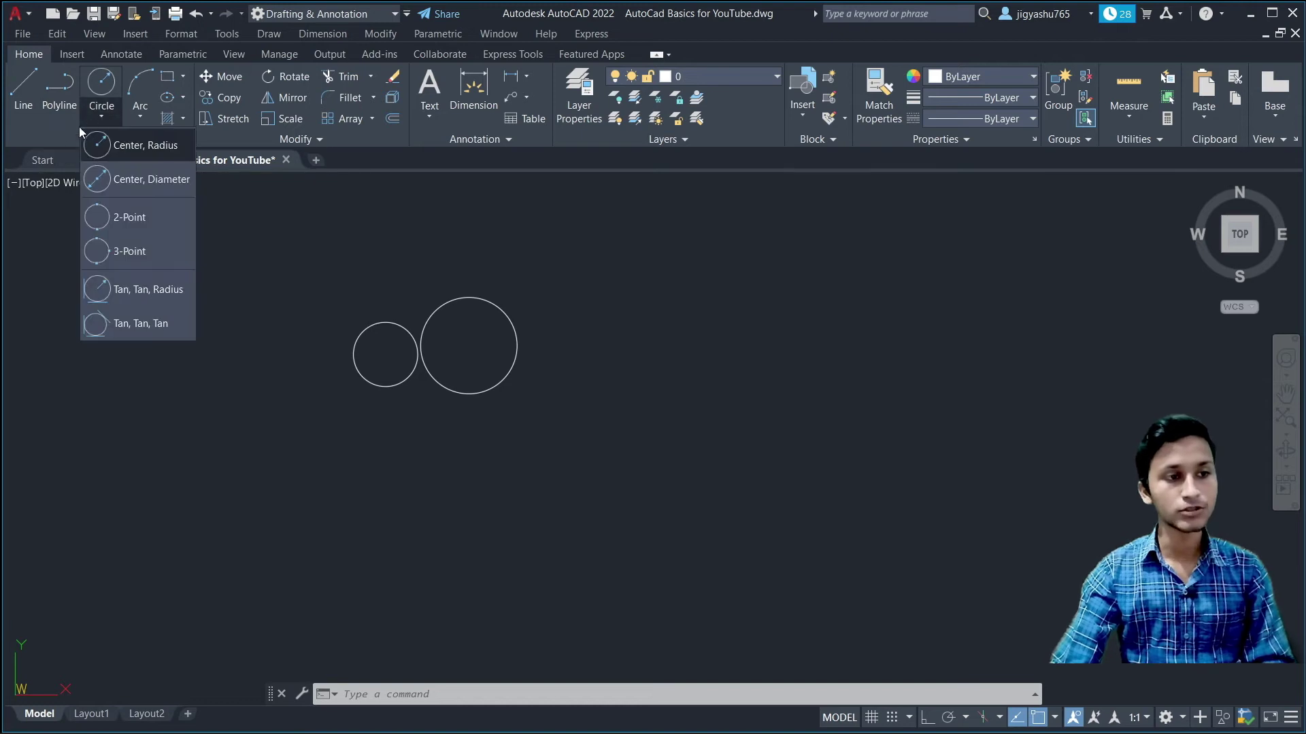
click(154, 180)
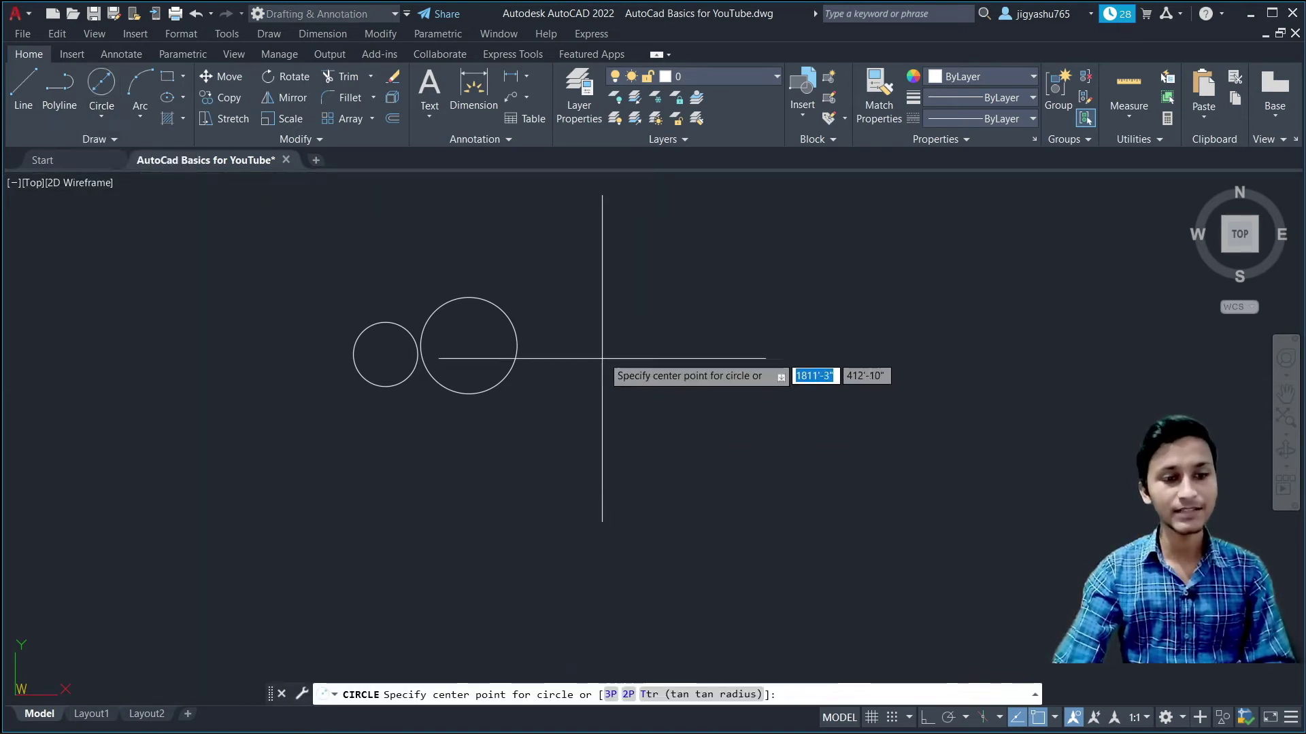
scroll(712, 325, up, 3)
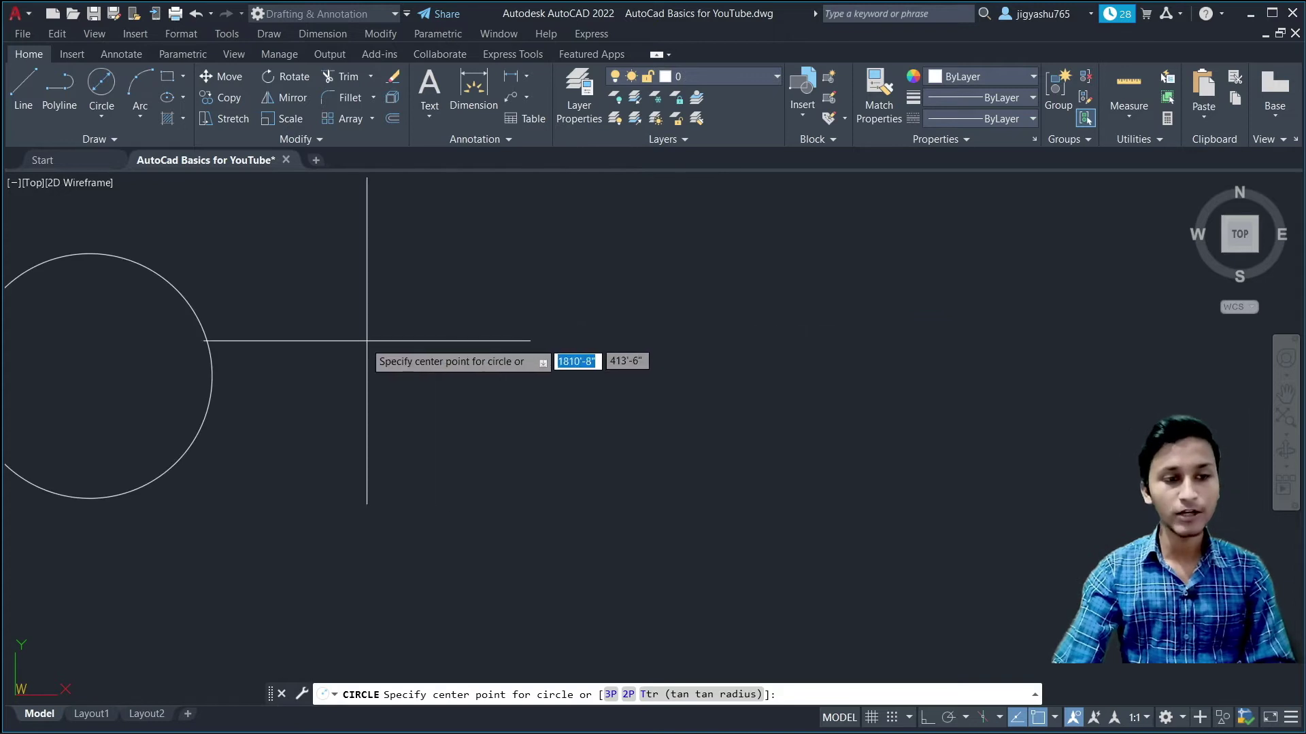
click(635, 346)
text(20)
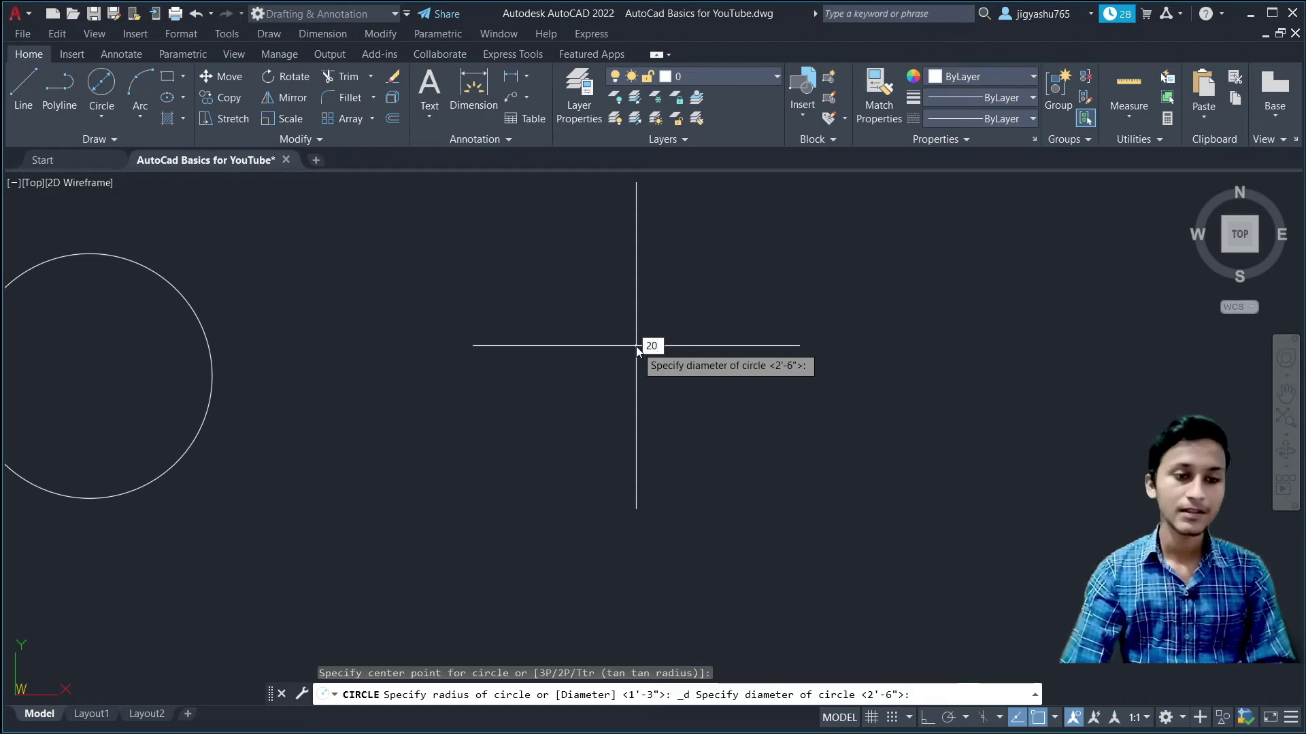
key(Return)
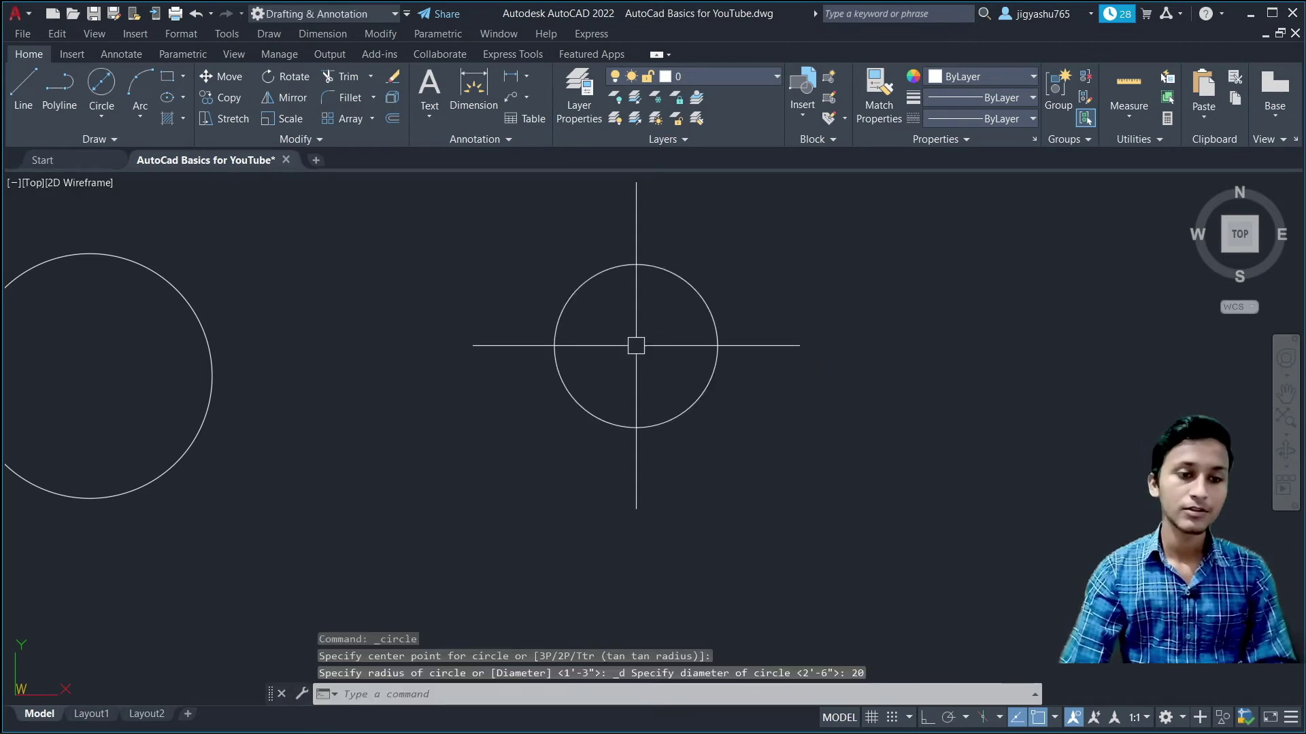
scroll(636, 346, down, 2)
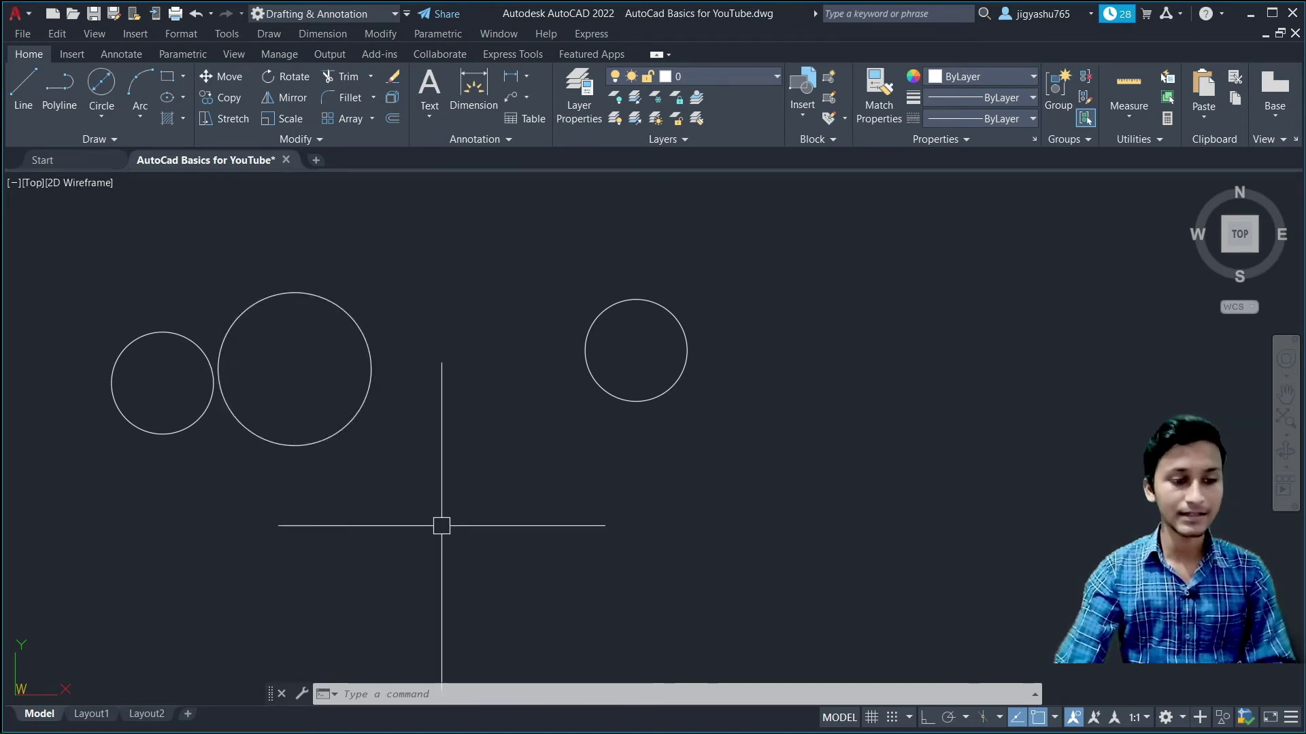
scroll(262, 385, up, 2)
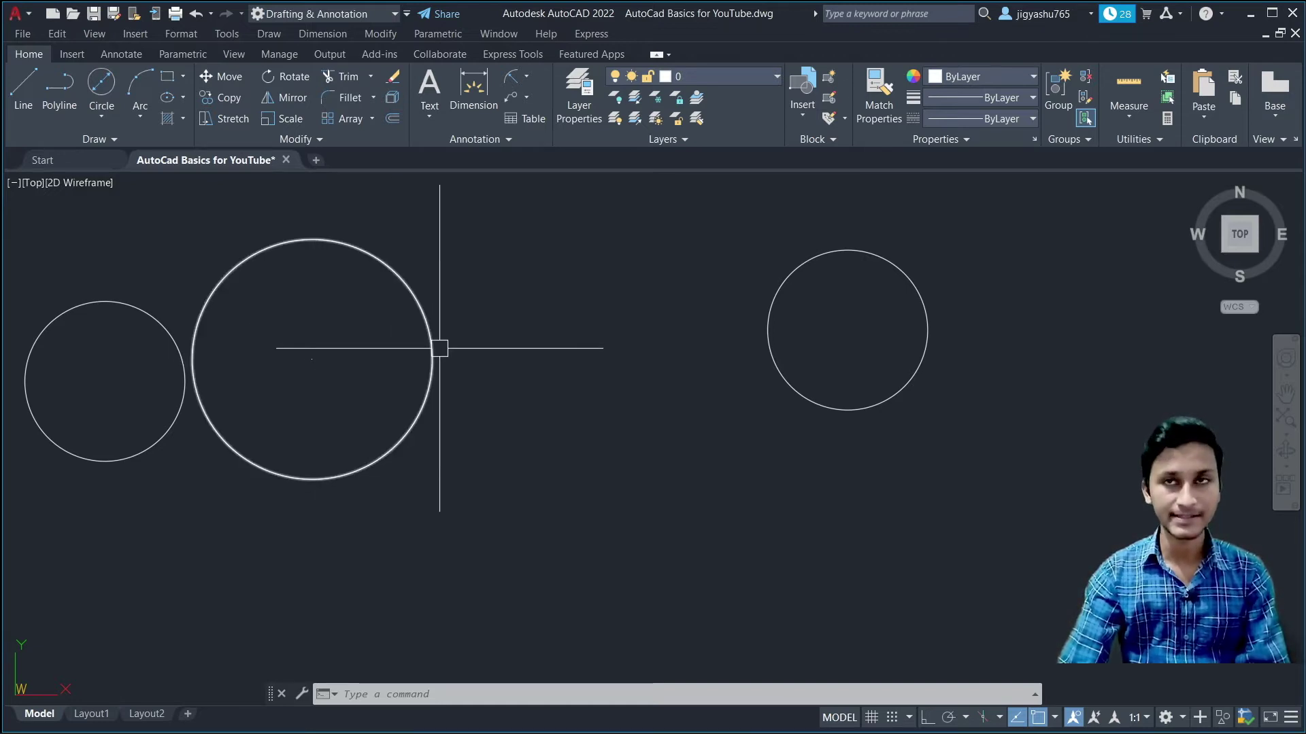
scroll(808, 341, up, 2)
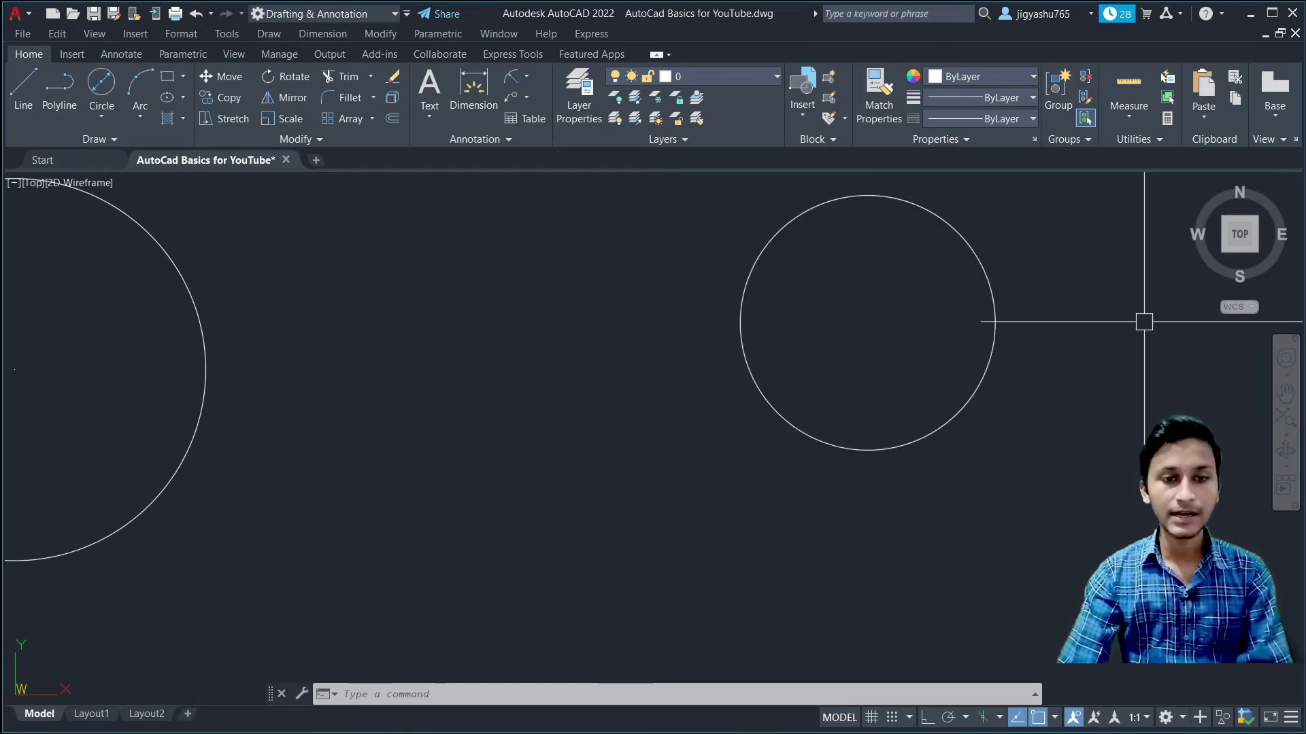
scroll(667, 367, down, 4)
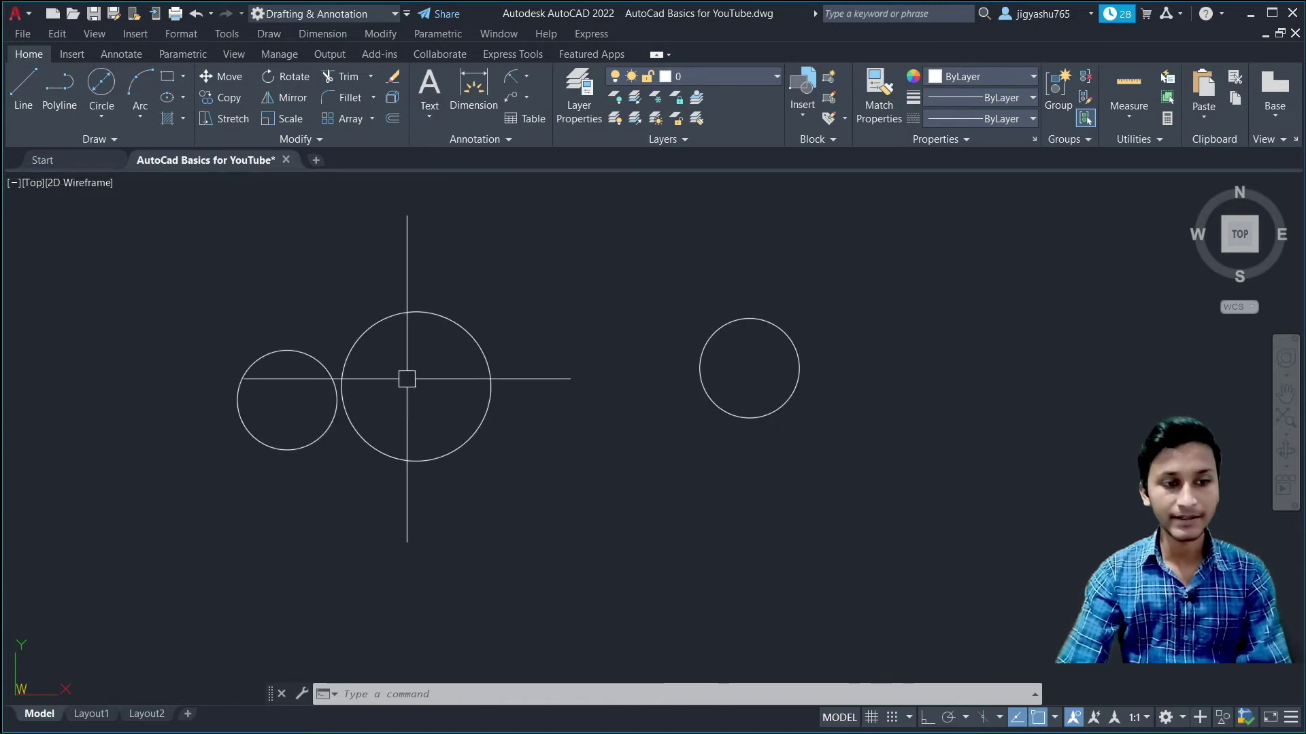
scroll(415, 375, up, 4)
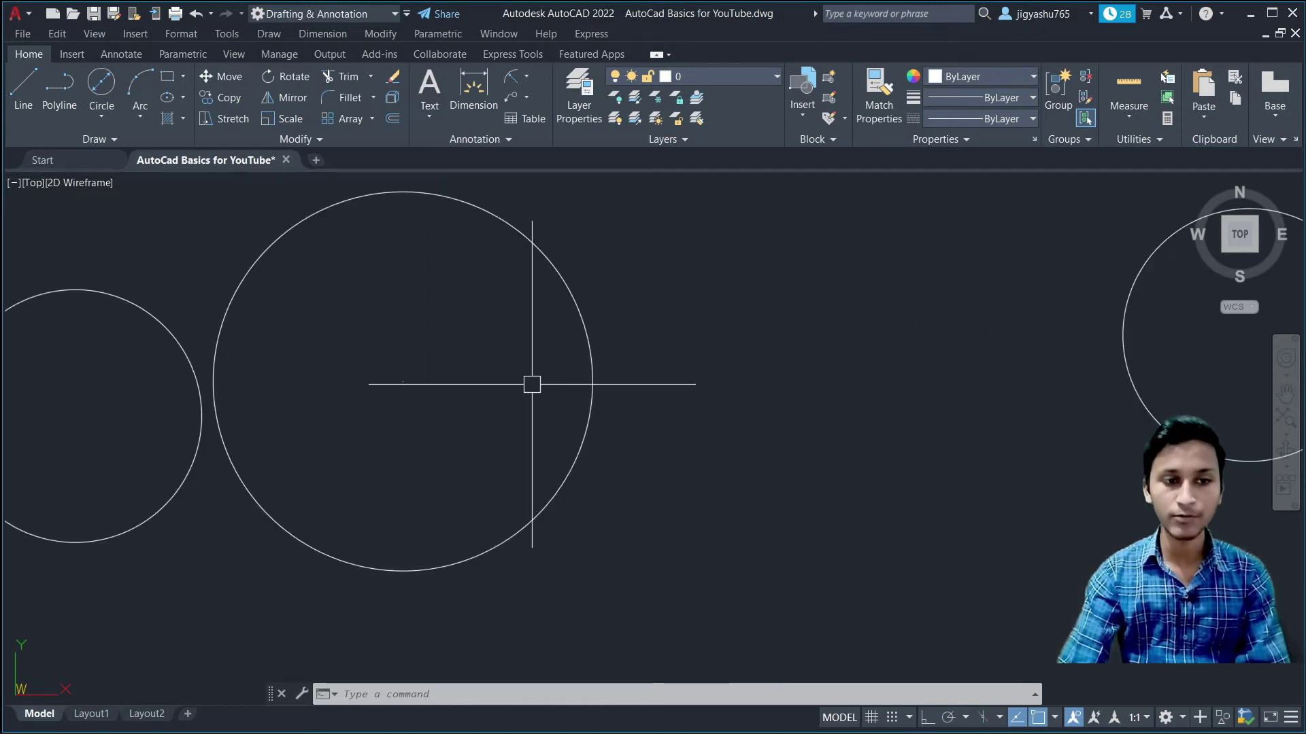
scroll(1192, 369, down, 4)
scroll(496, 385, down, 2)
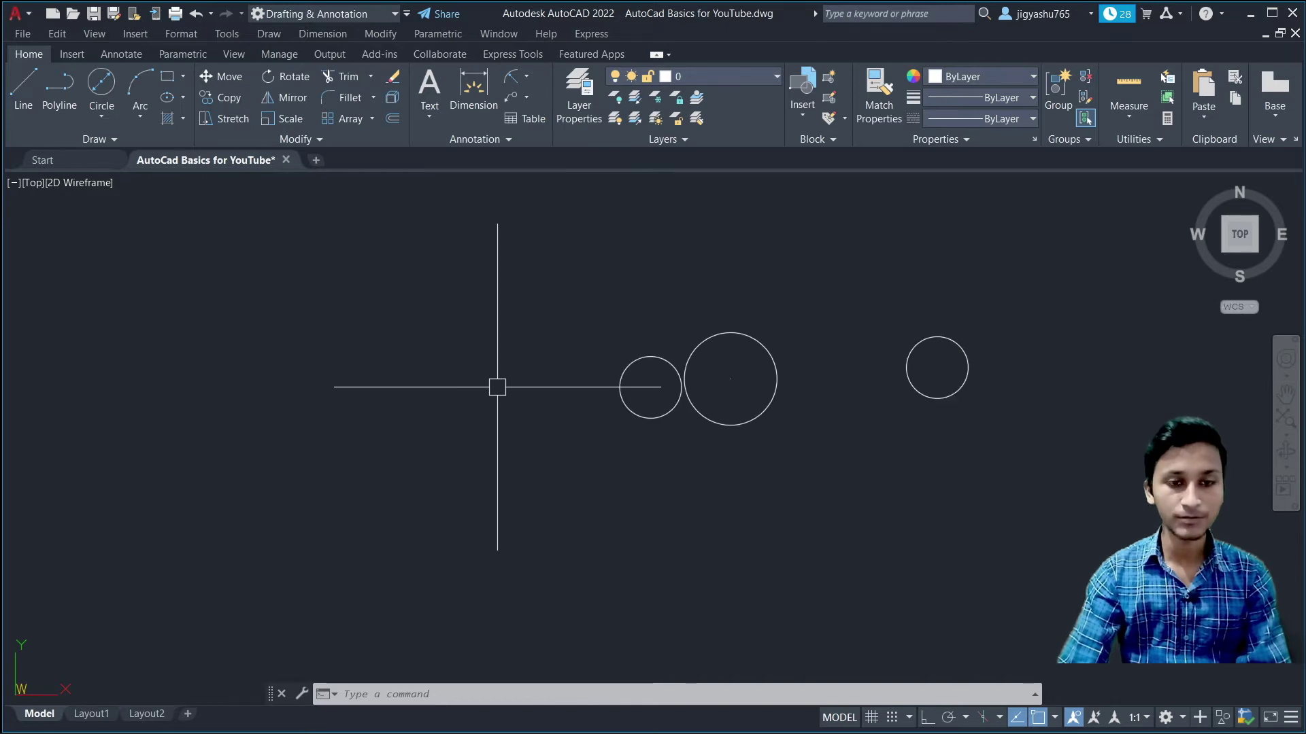
scroll(934, 384, up, 4)
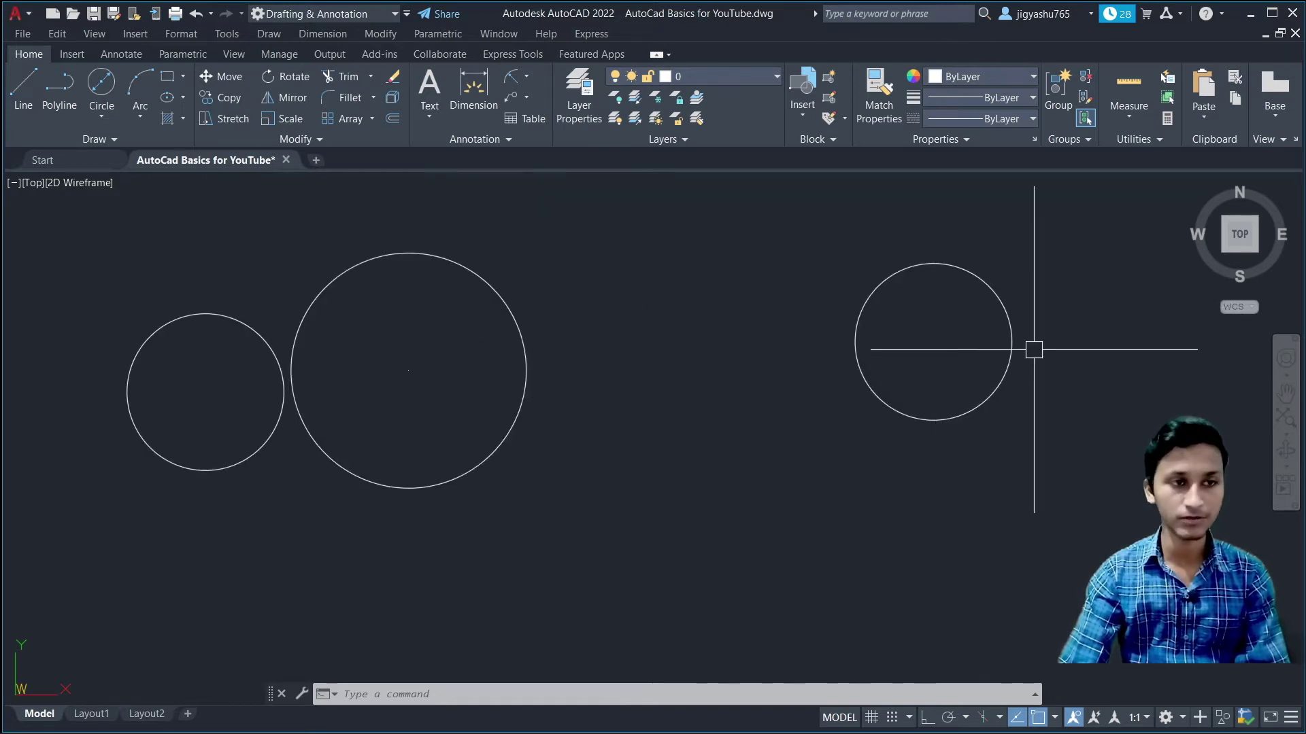
Draw a 2-Point circle between the larger circle and the right-hand circle
click(107, 111)
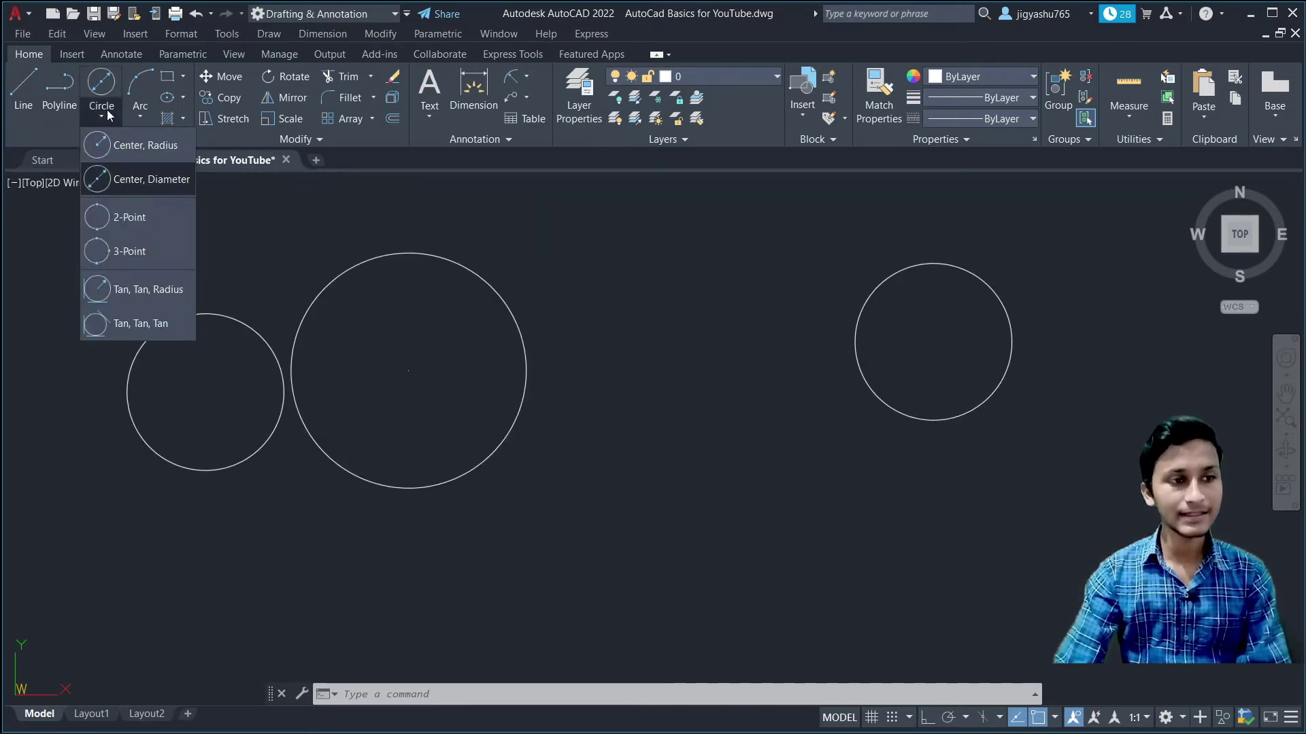
click(125, 215)
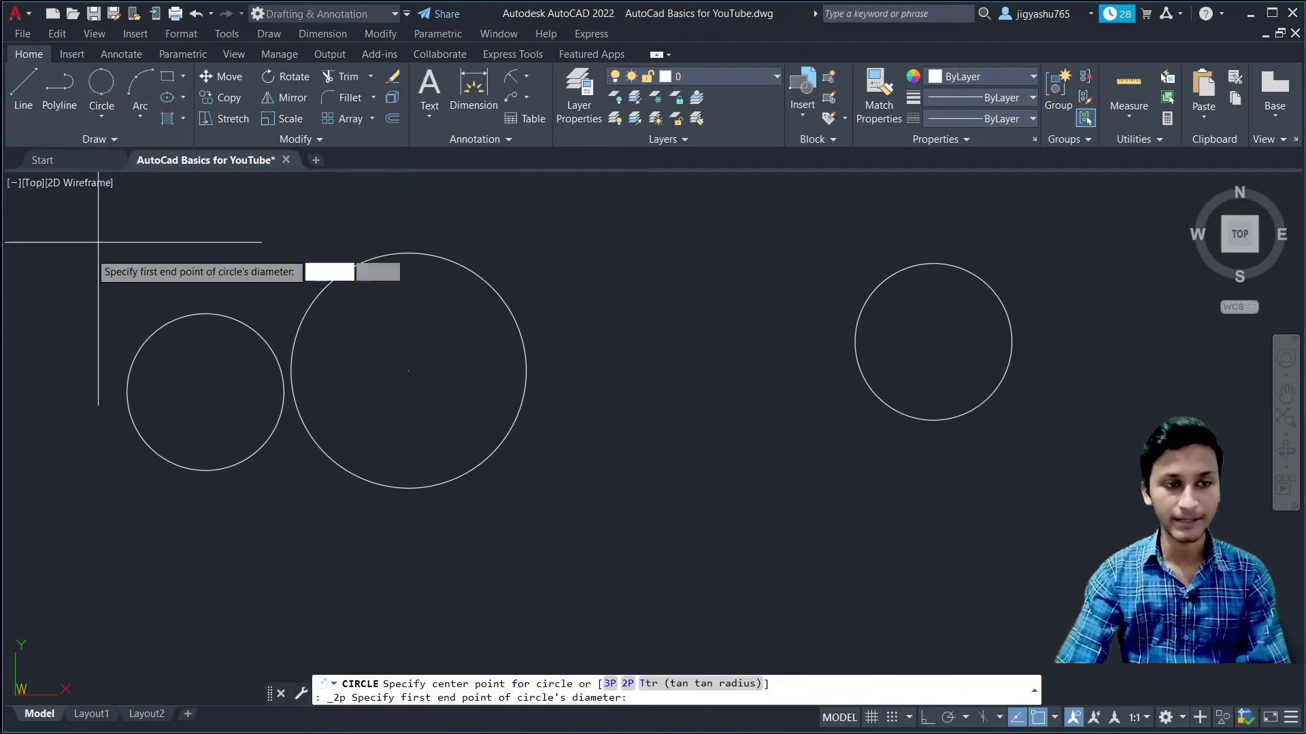
click(586, 329)
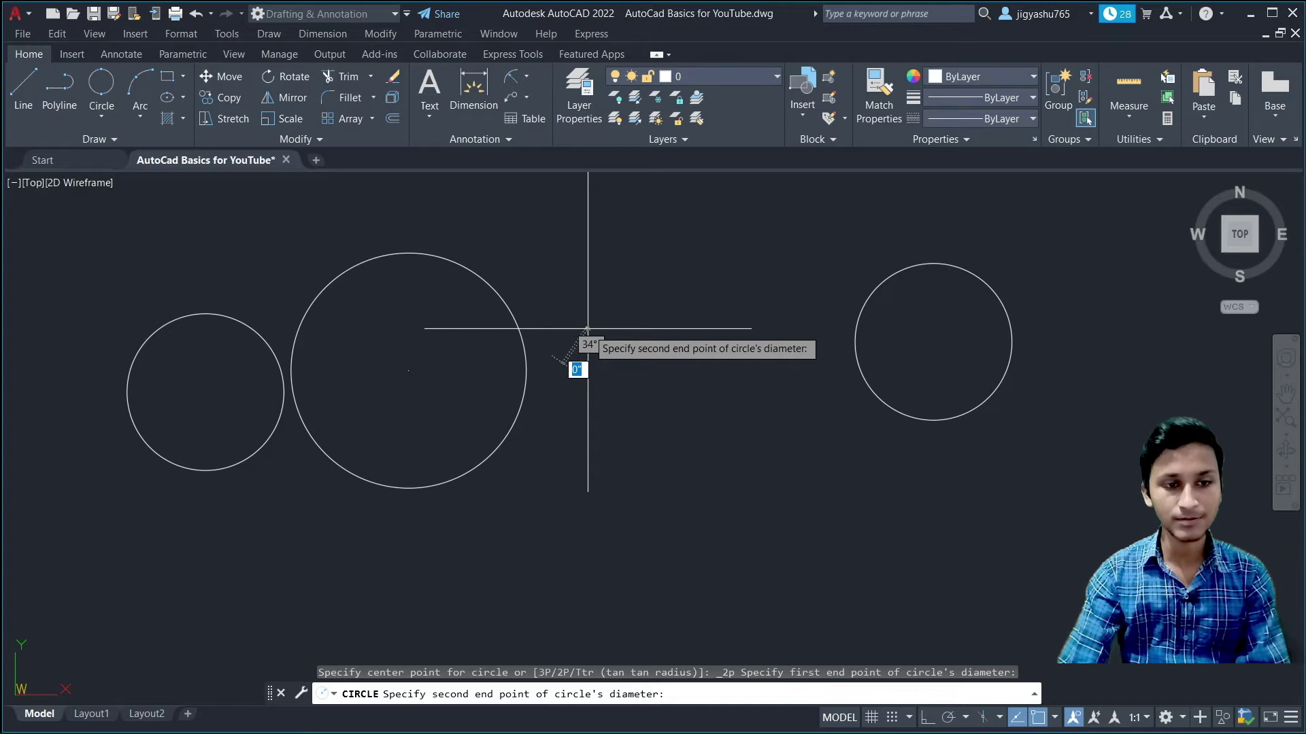
click(743, 329)
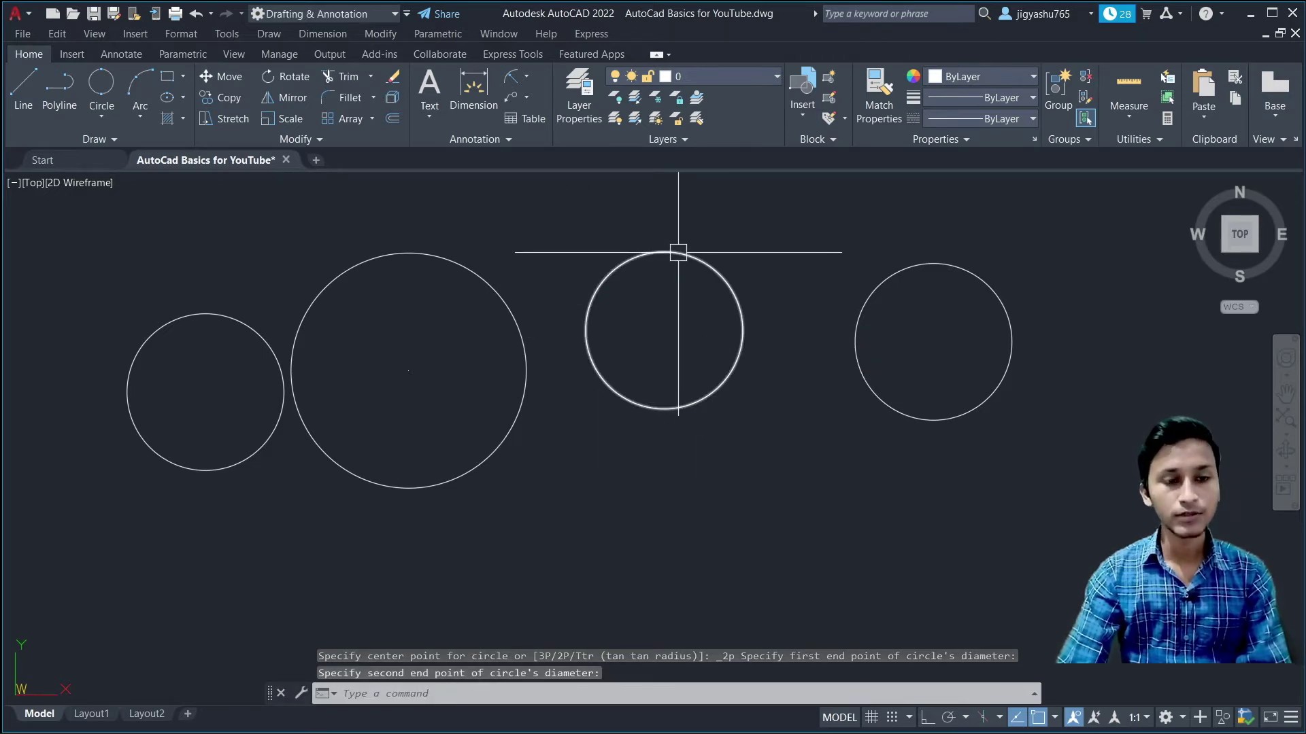
scroll(359, 440, down, 3)
scroll(1148, 440, up, 5)
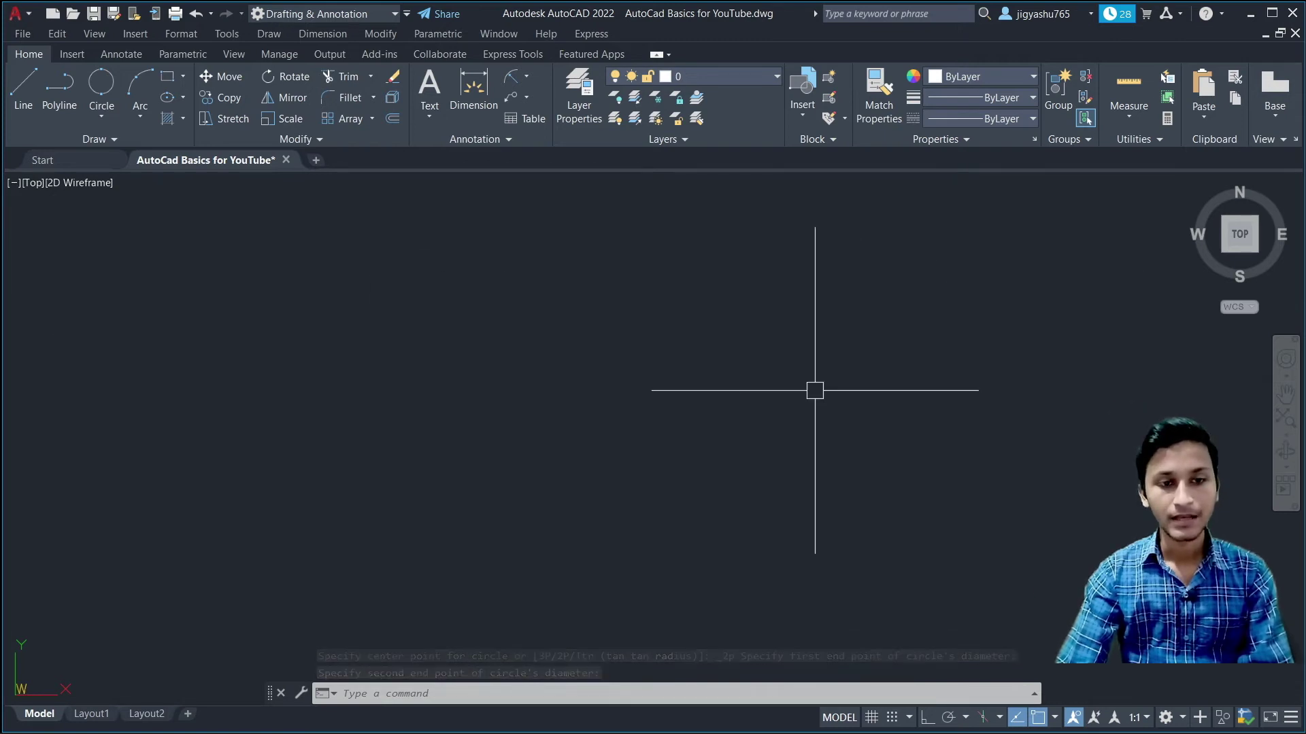
click(16, 90)
Draw a horizontal line near the middle of the canvas
click(426, 341)
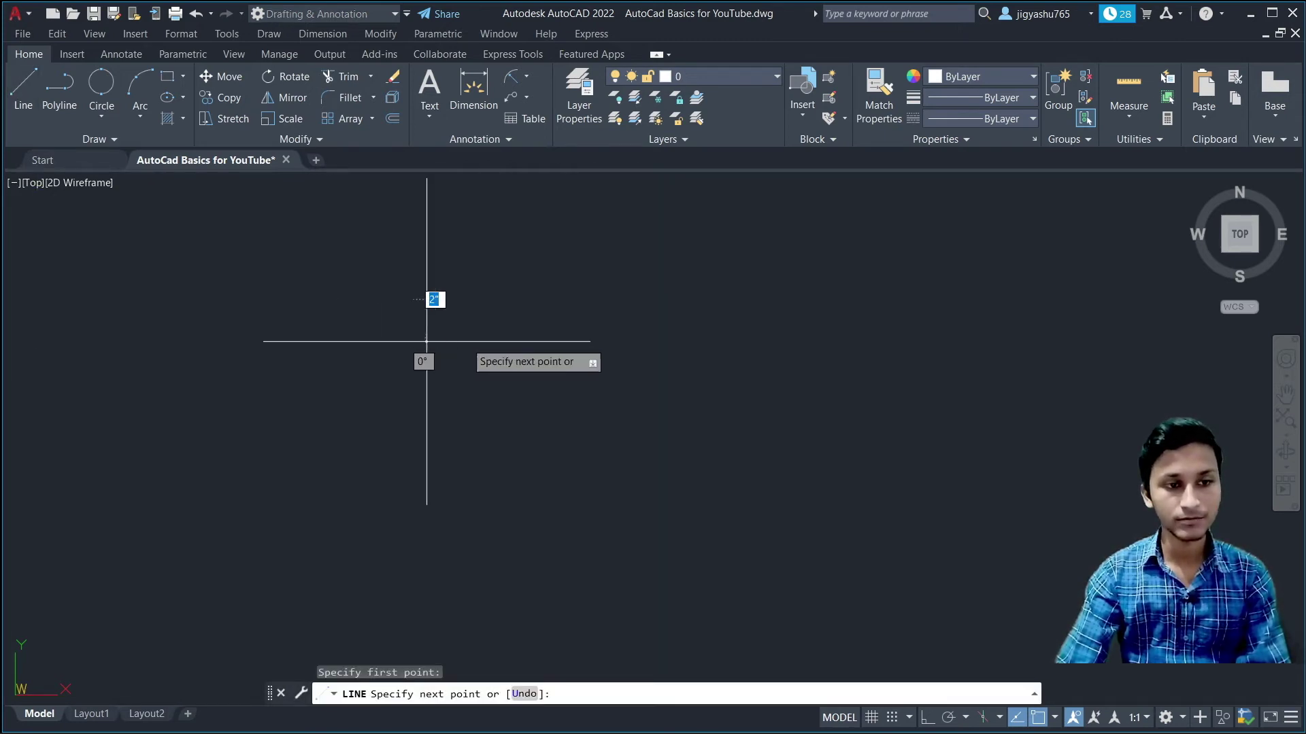
click(717, 337)
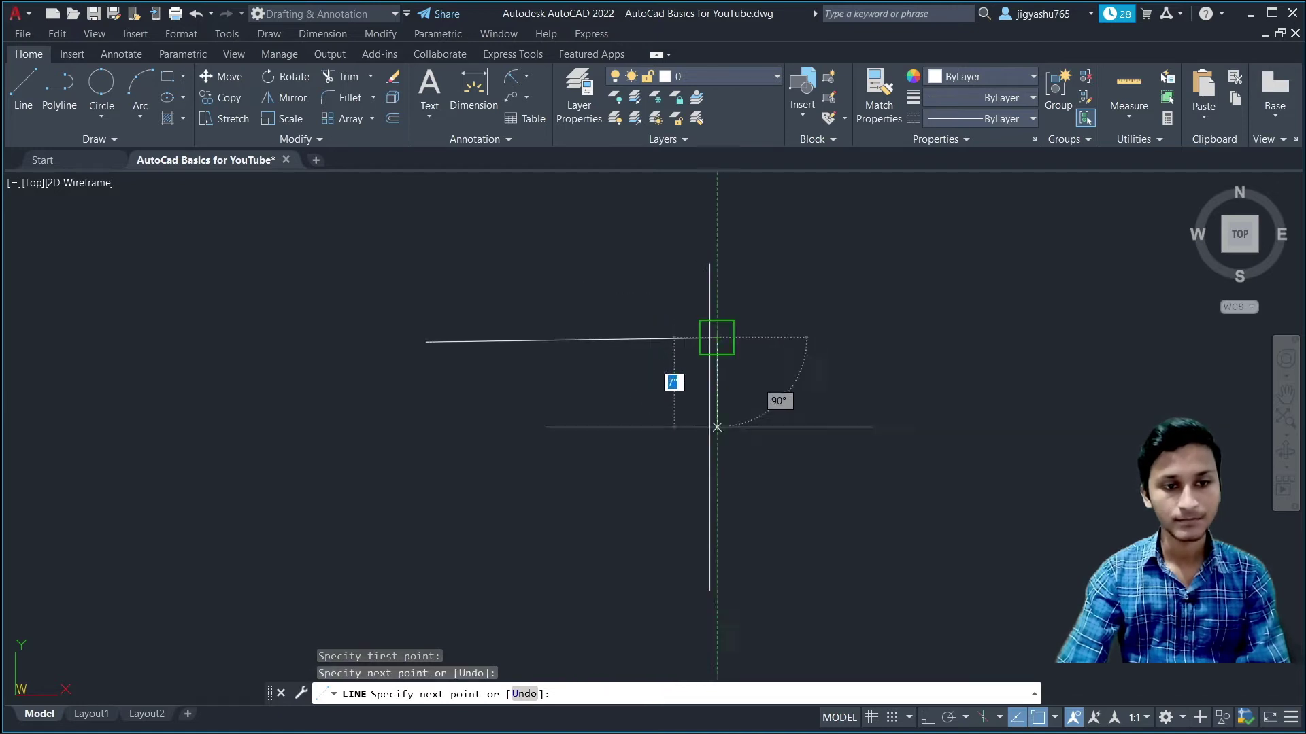
key(Escape)
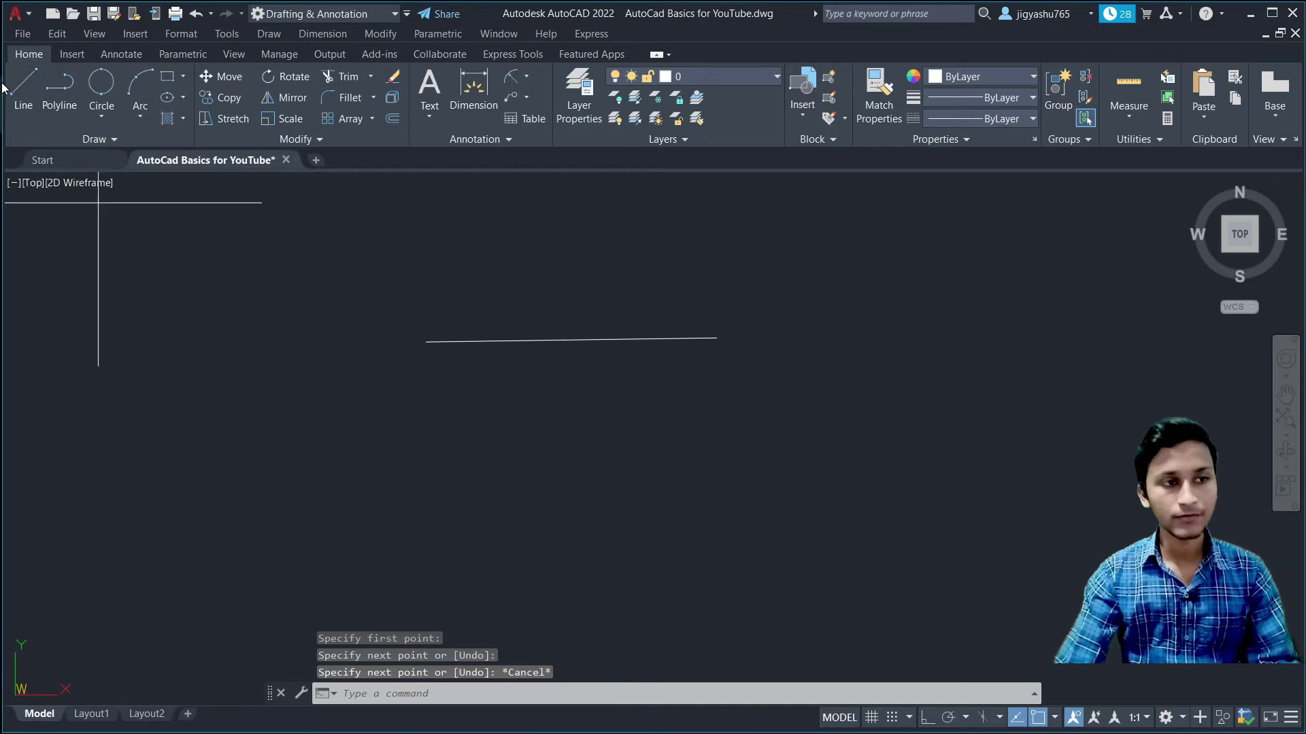
Draw the top, right and bottom sides of an open rectangle to the right
click(23, 82)
click(920, 313)
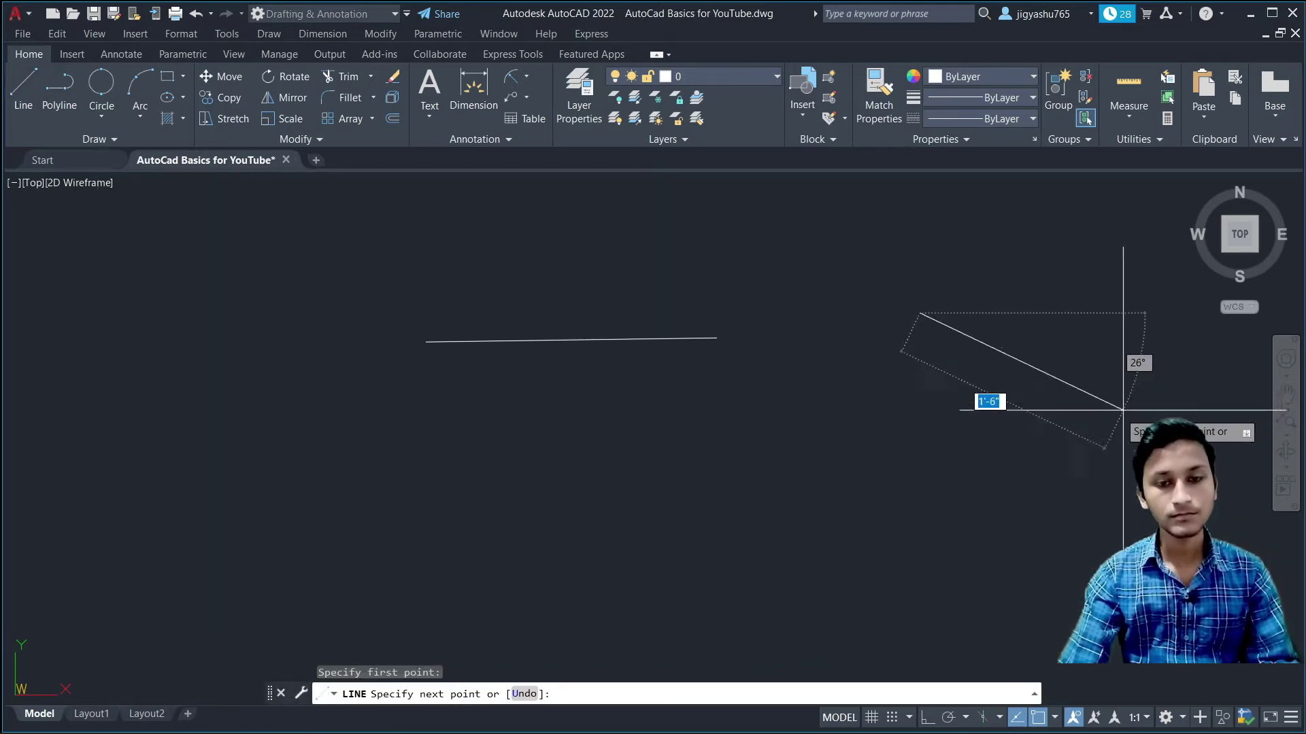
click(1105, 313)
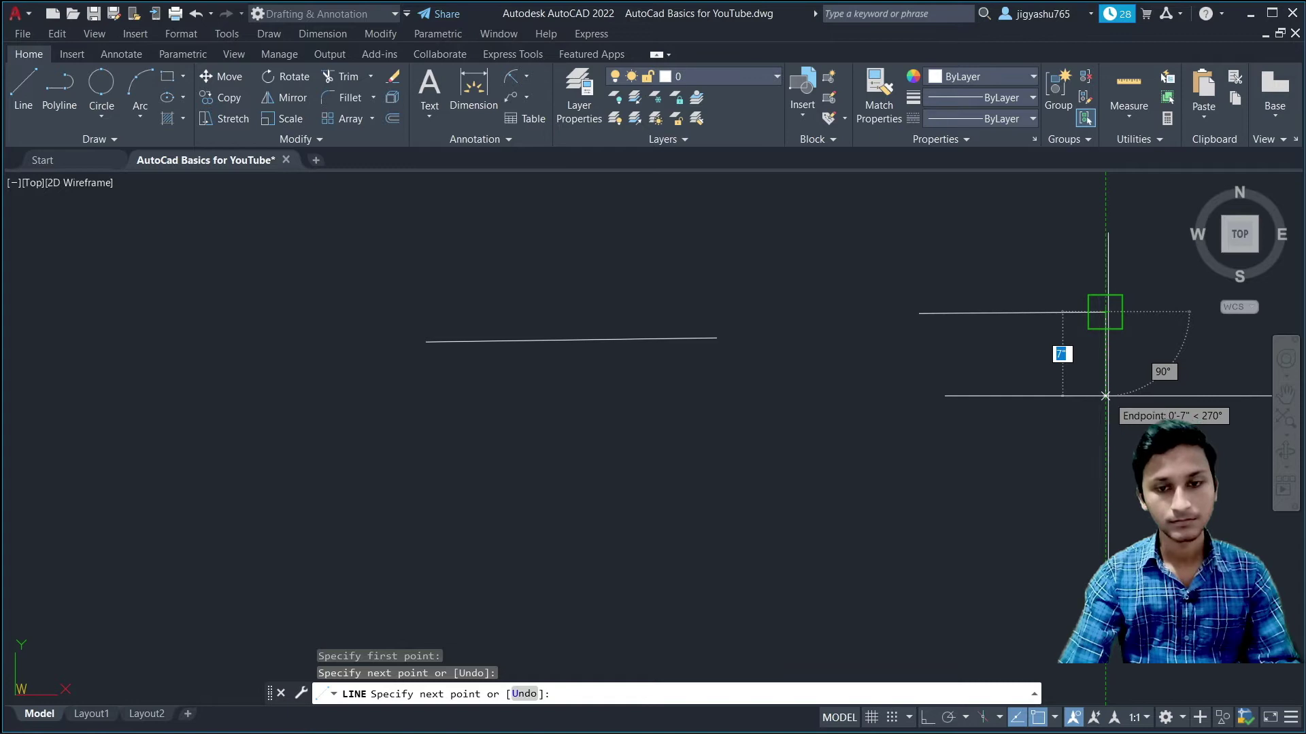
click(1105, 396)
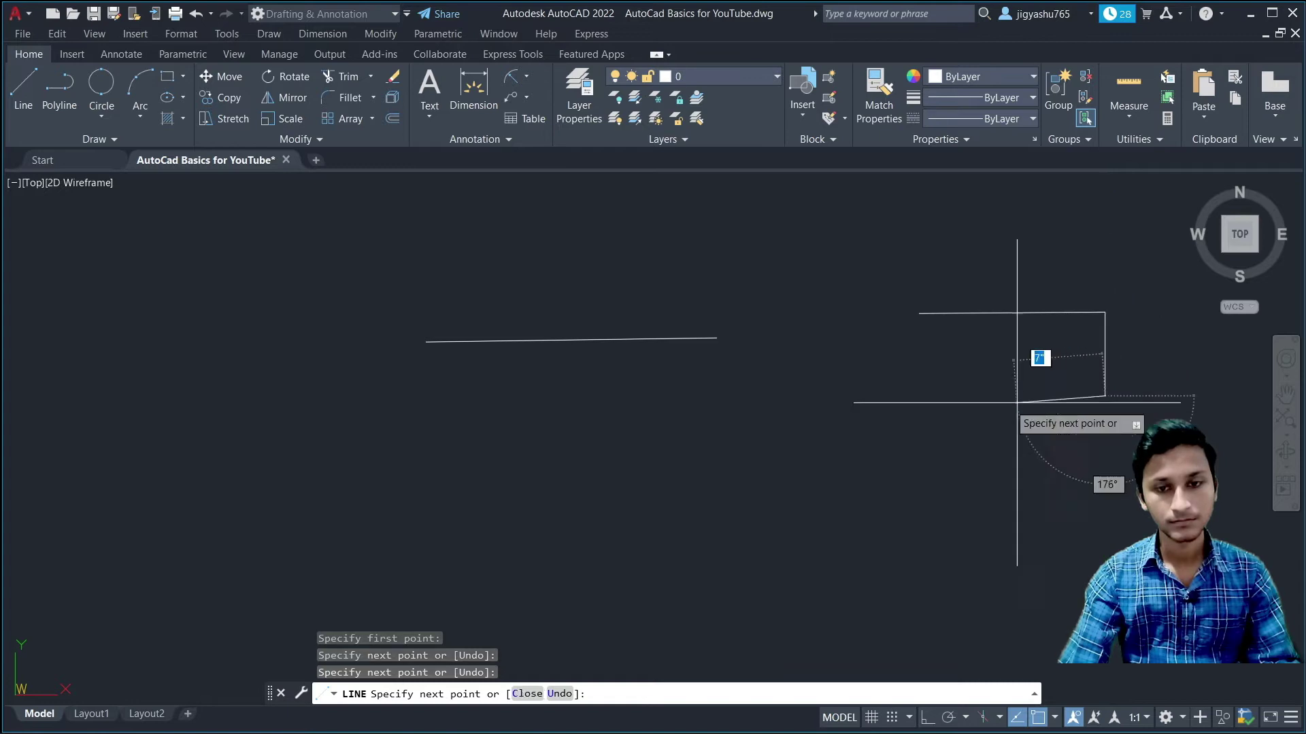
click(922, 395)
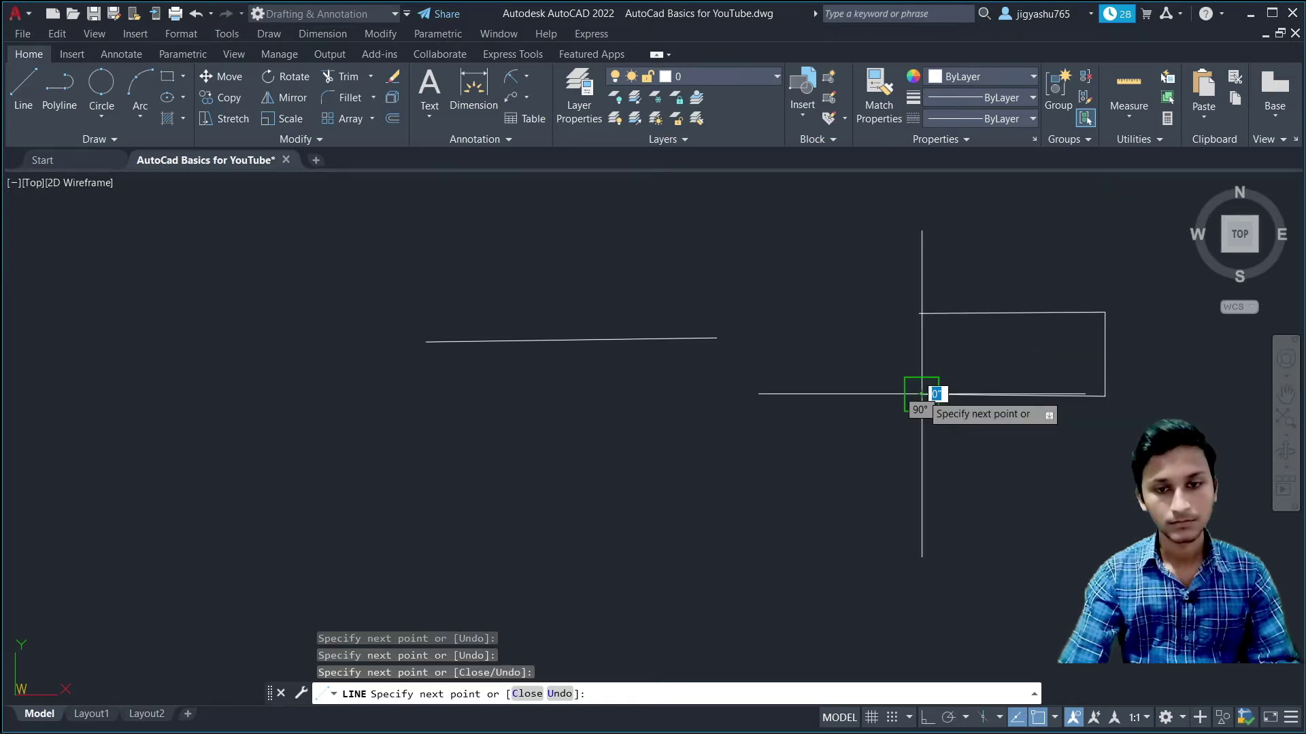
key(Escape)
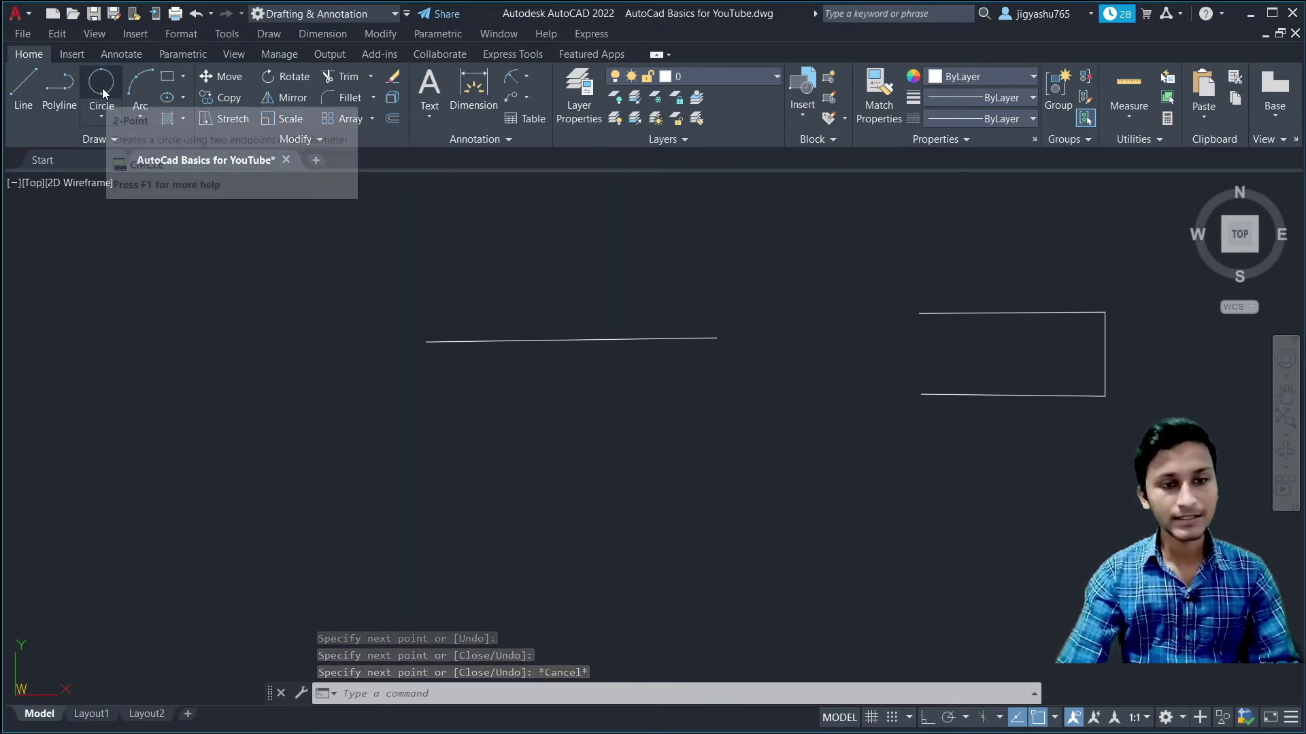
Draw a 2-Point circle using the horizontal line's endpoints as its diameter
click(100, 114)
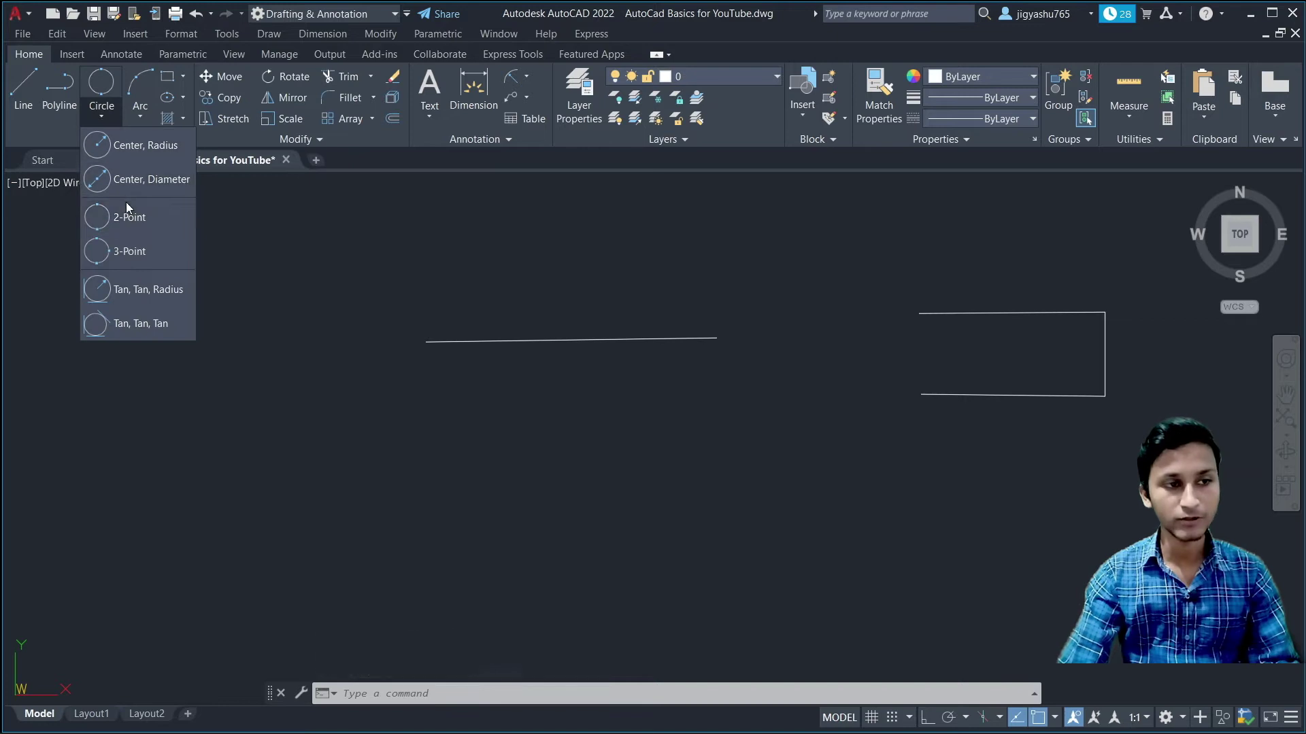
click(117, 223)
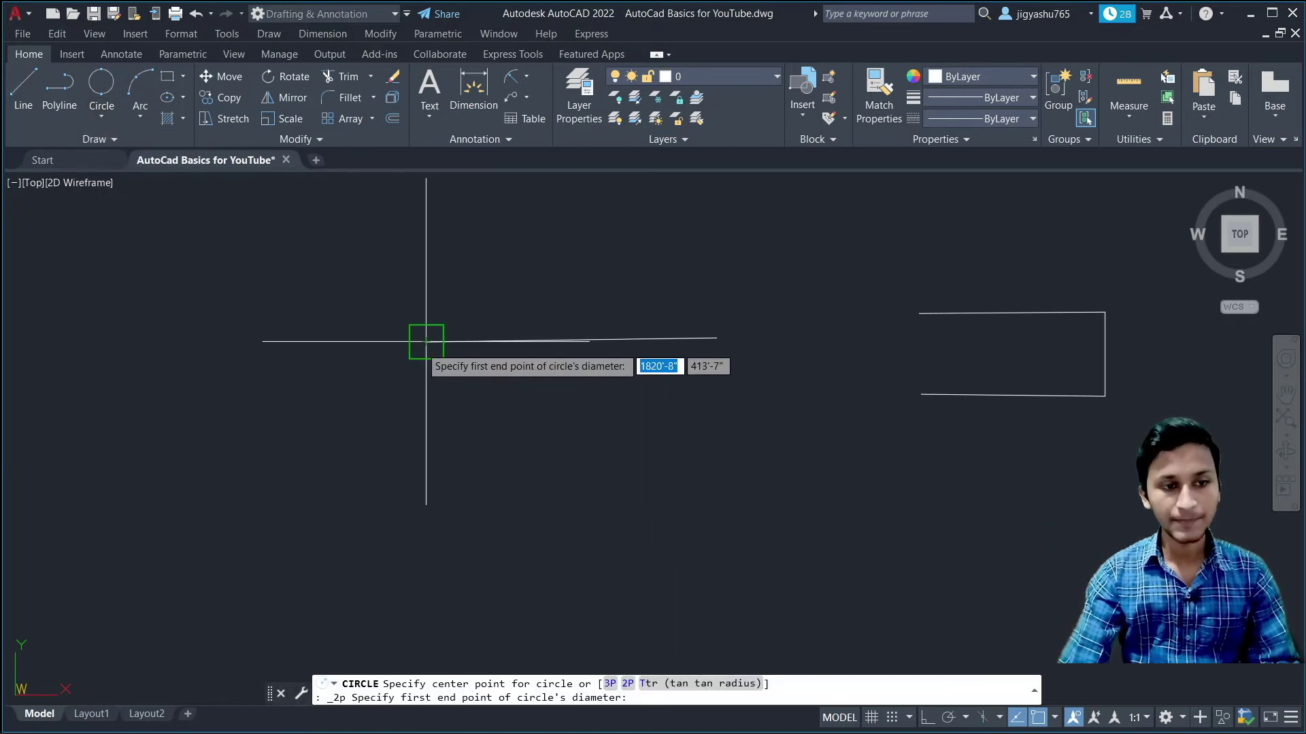
click(422, 345)
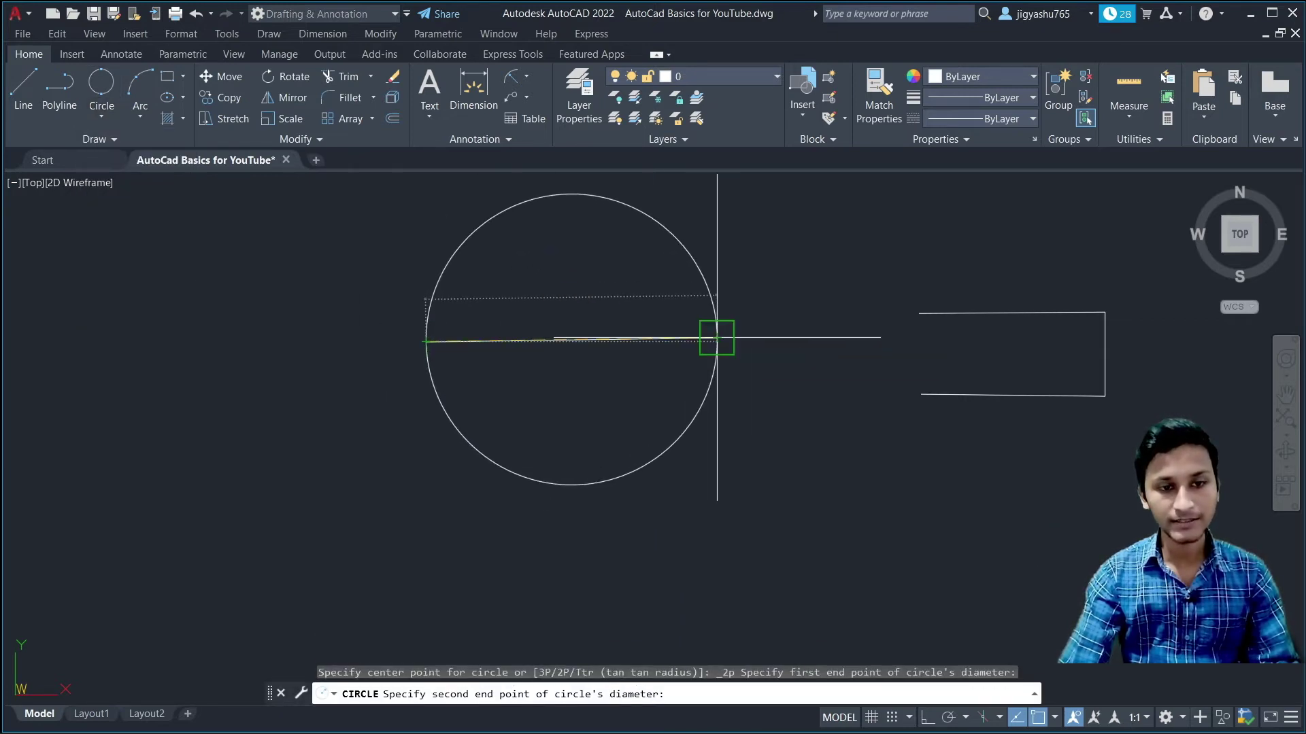
click(717, 338)
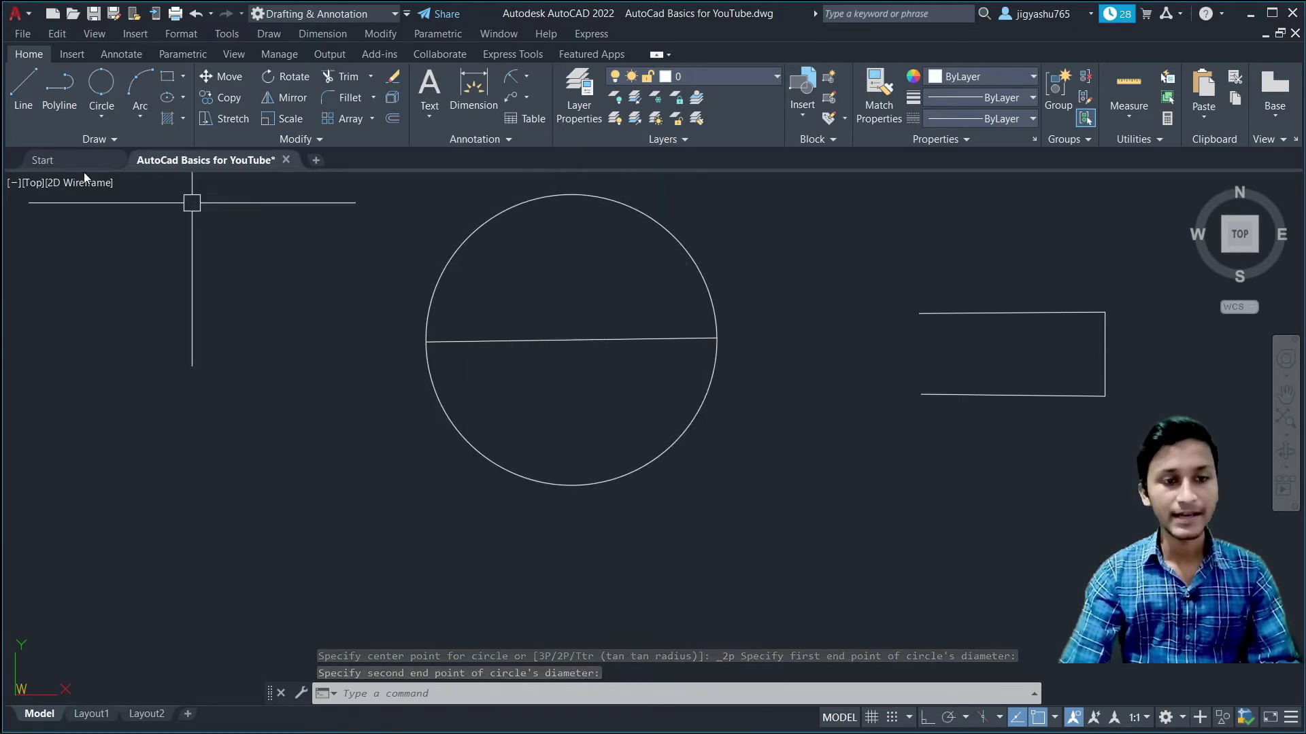
Draw a 2-Point circle spanning the open rectangle's top and bottom edges
click(102, 108)
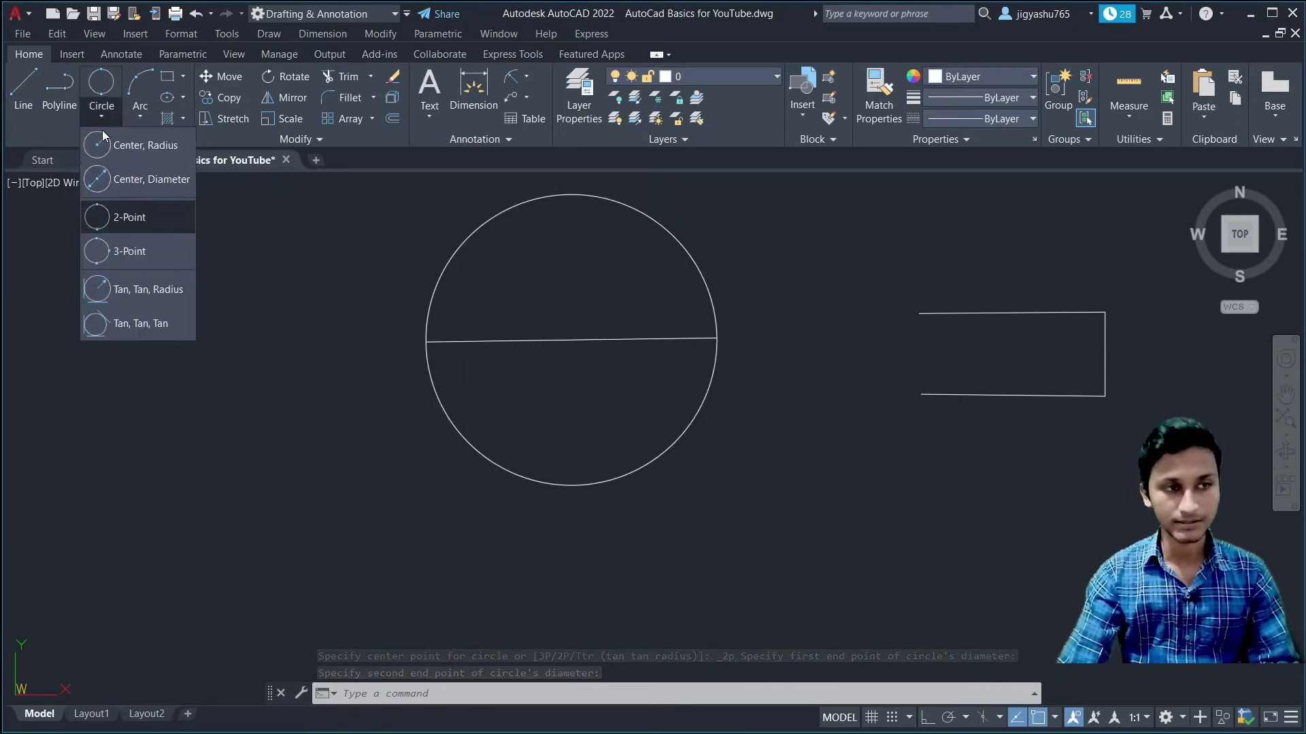
click(135, 217)
click(919, 313)
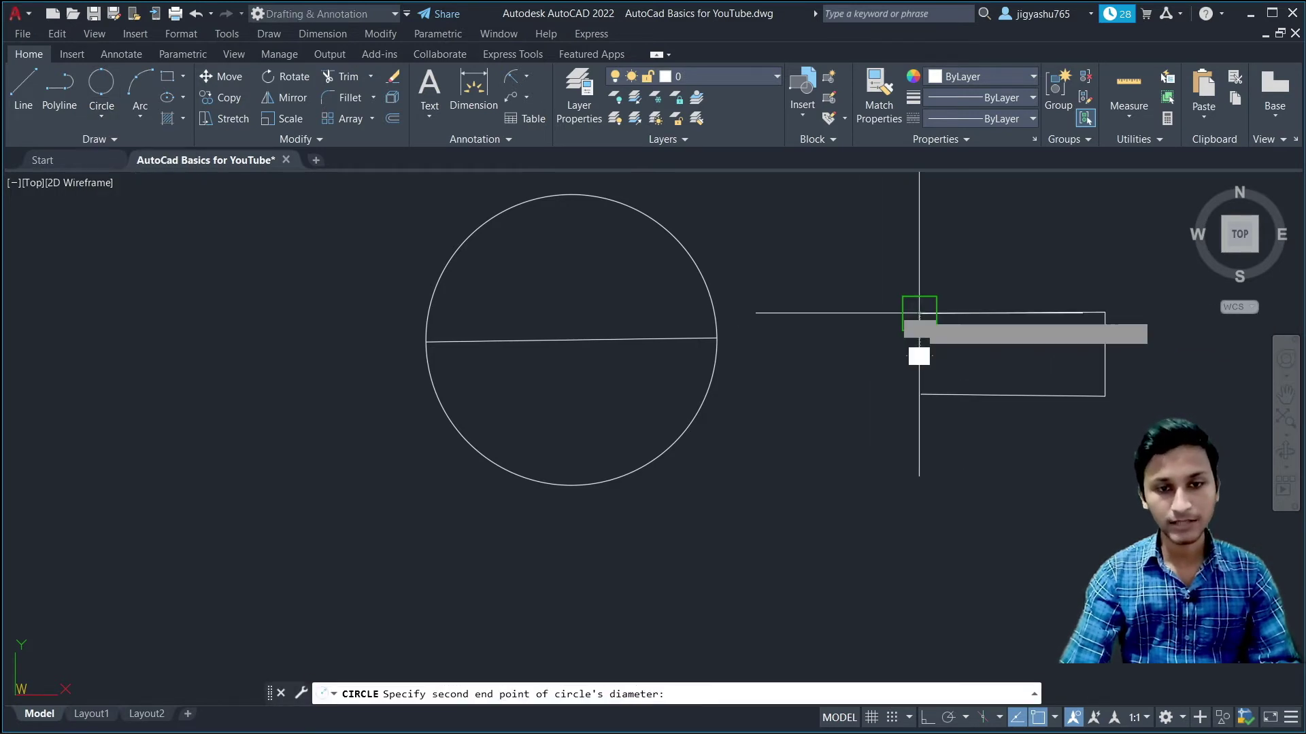
click(920, 395)
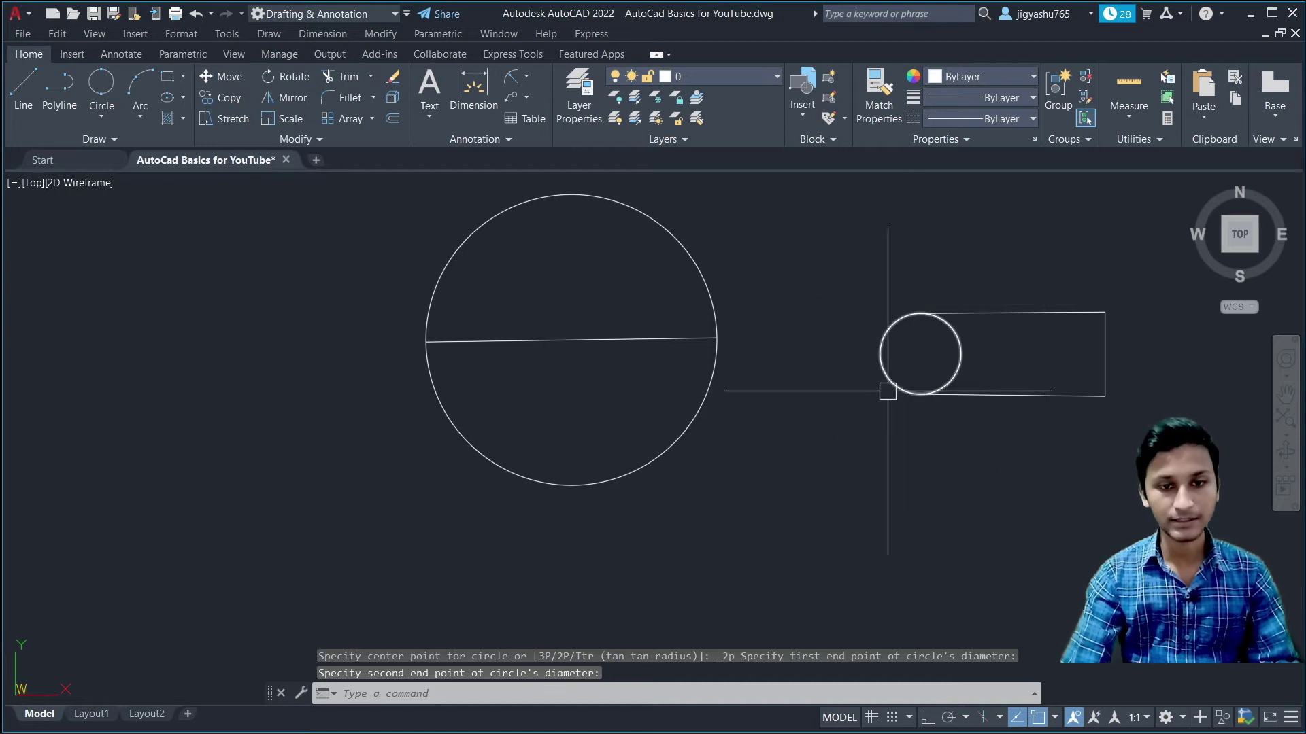
scroll(476, 381, down, 4)
scroll(813, 374, down, 2)
scroll(976, 366, up, 2)
scroll(977, 366, up, 3)
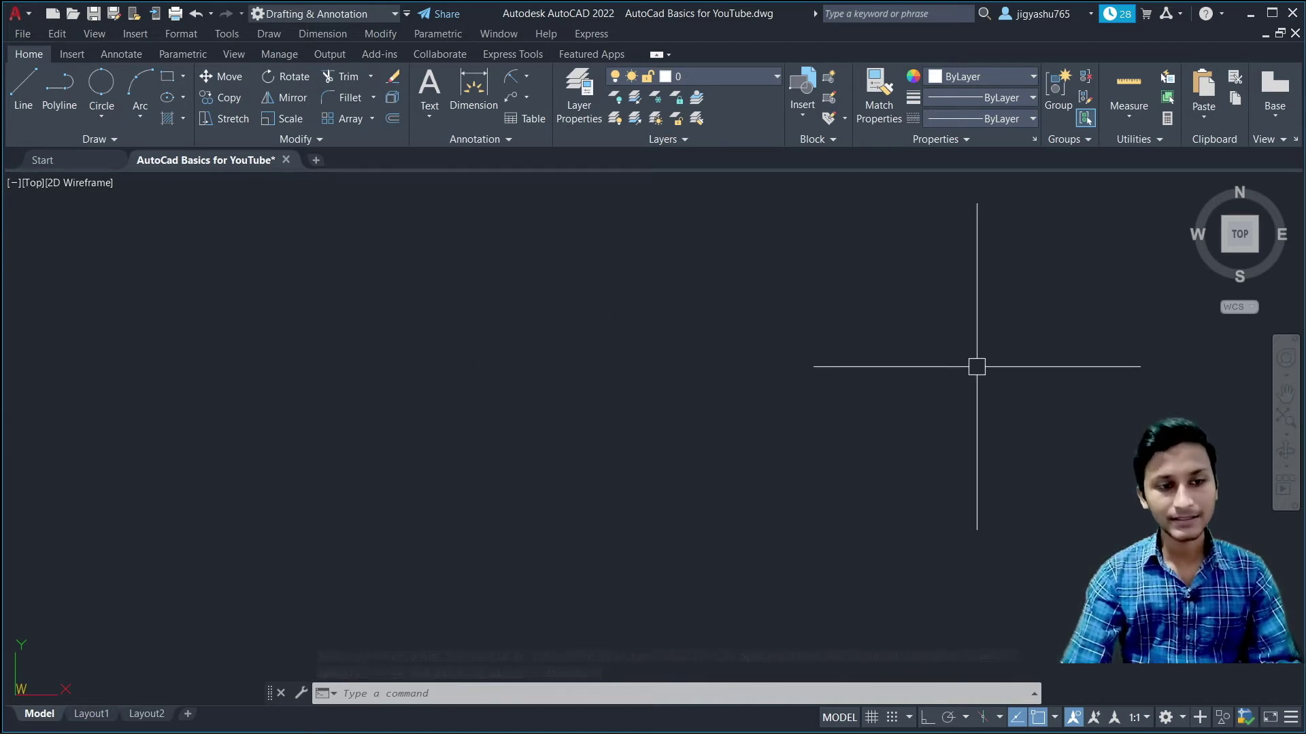
click(101, 117)
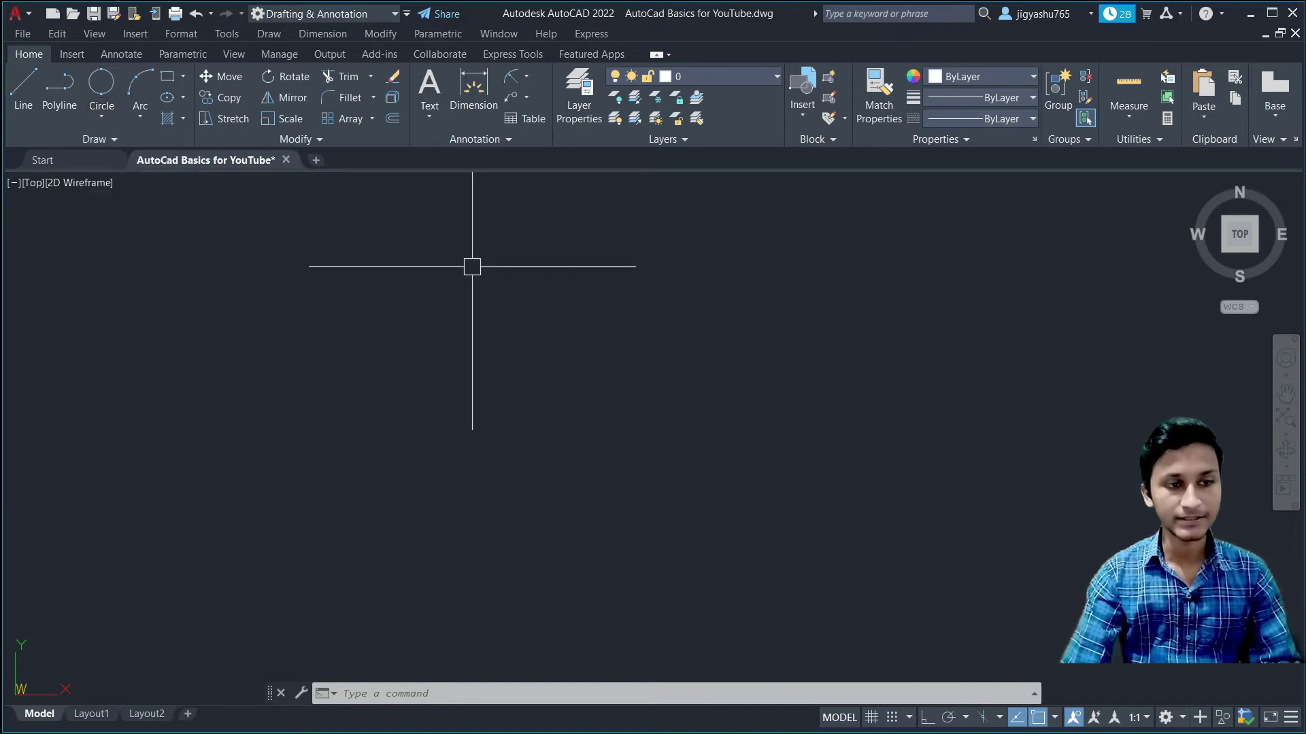
text(LINE)
Draw a horizontal line with a vertical line rising from its midpoint, forming a T
key(Return)
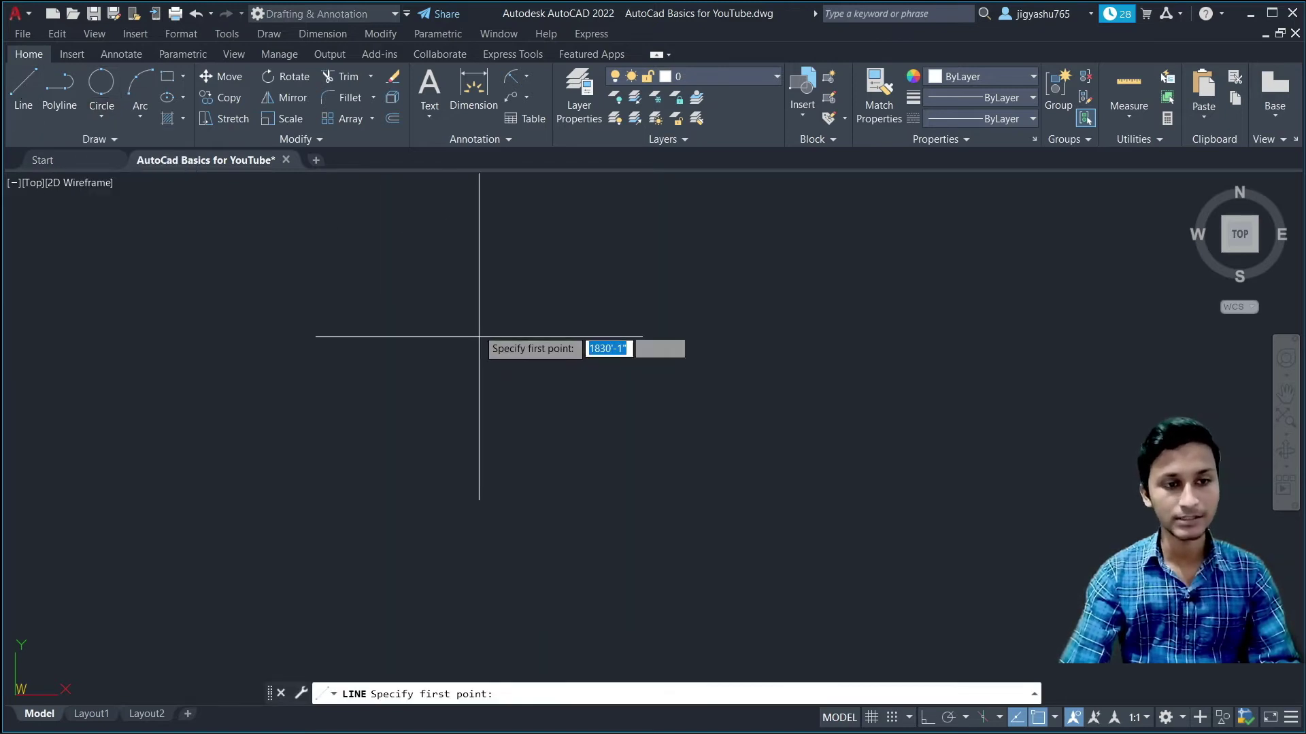
click(413, 341)
click(577, 343)
click(740, 343)
key(Escape)
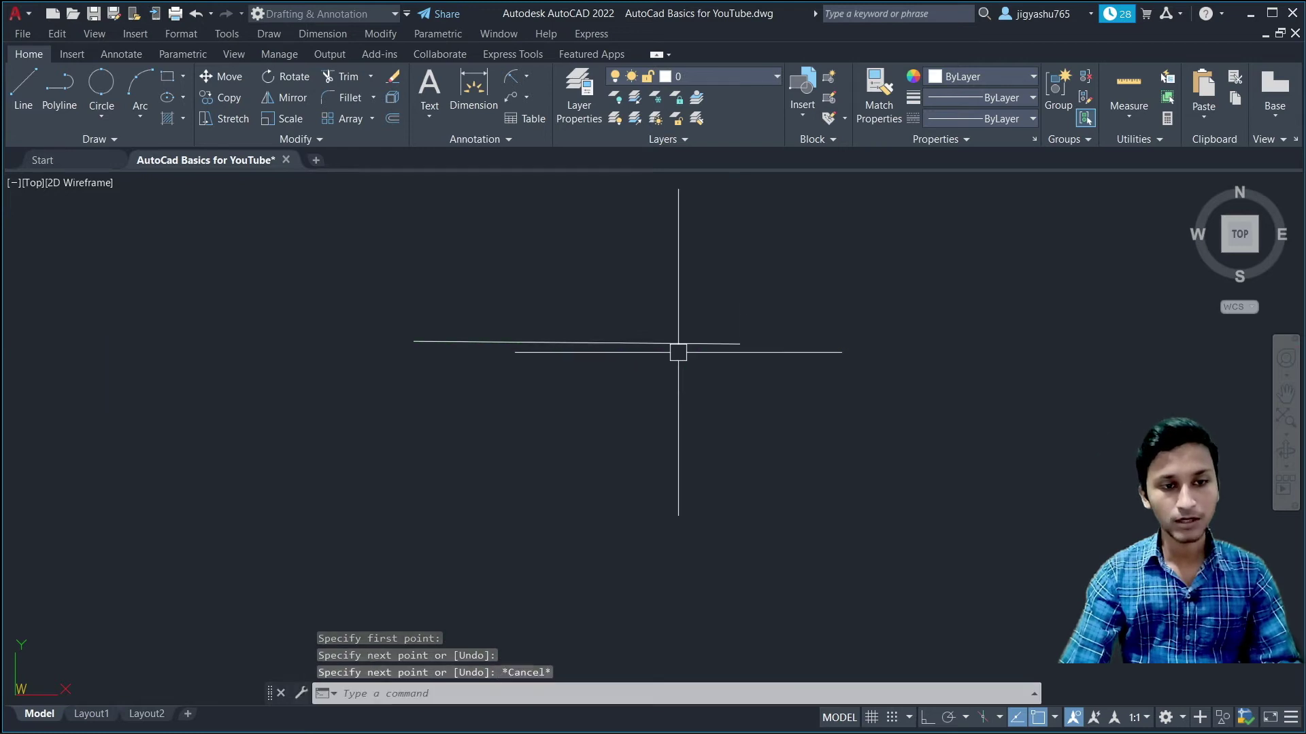
click(23, 87)
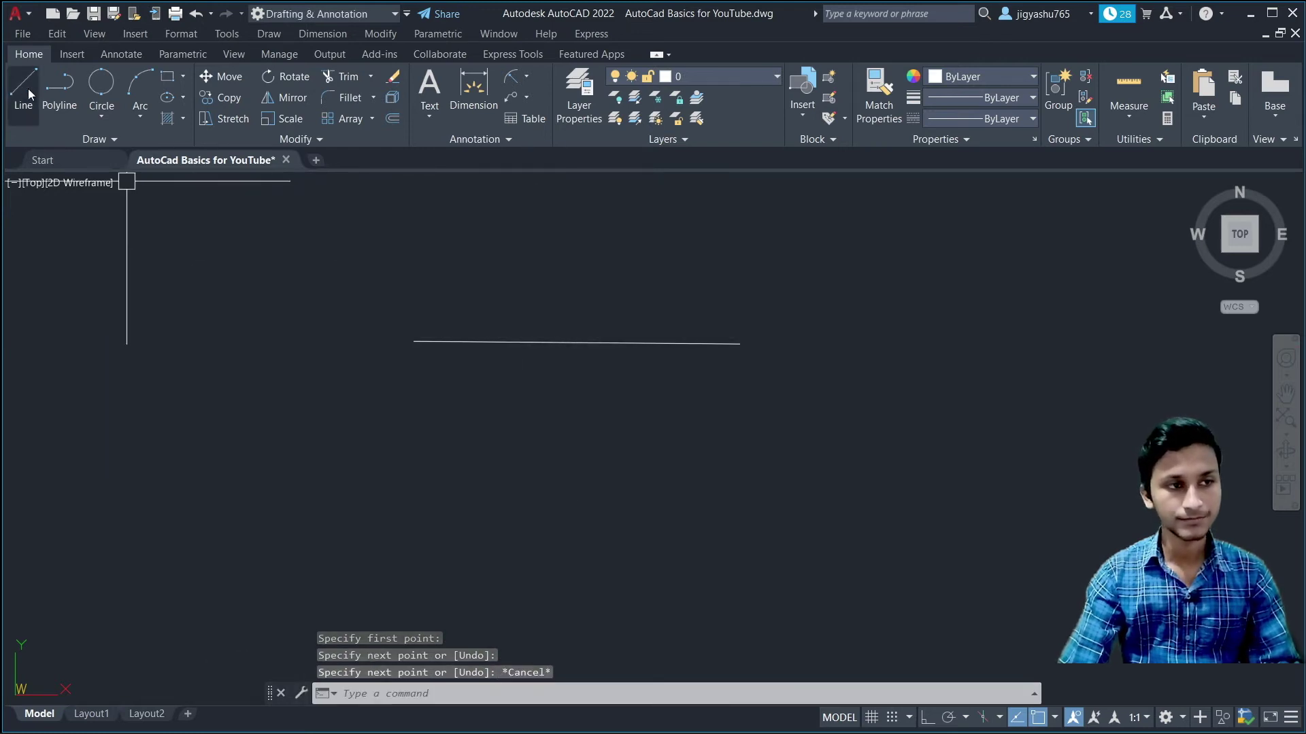
click(576, 342)
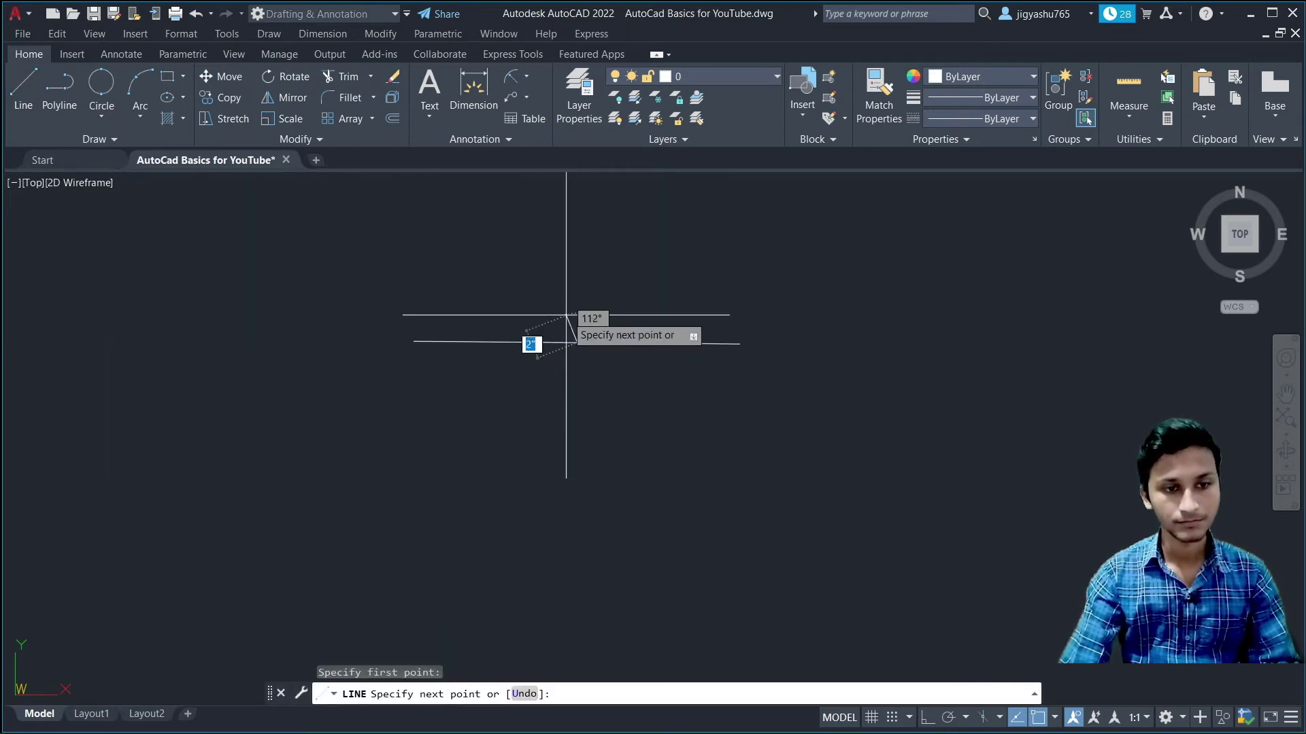
click(579, 263)
key(Escape)
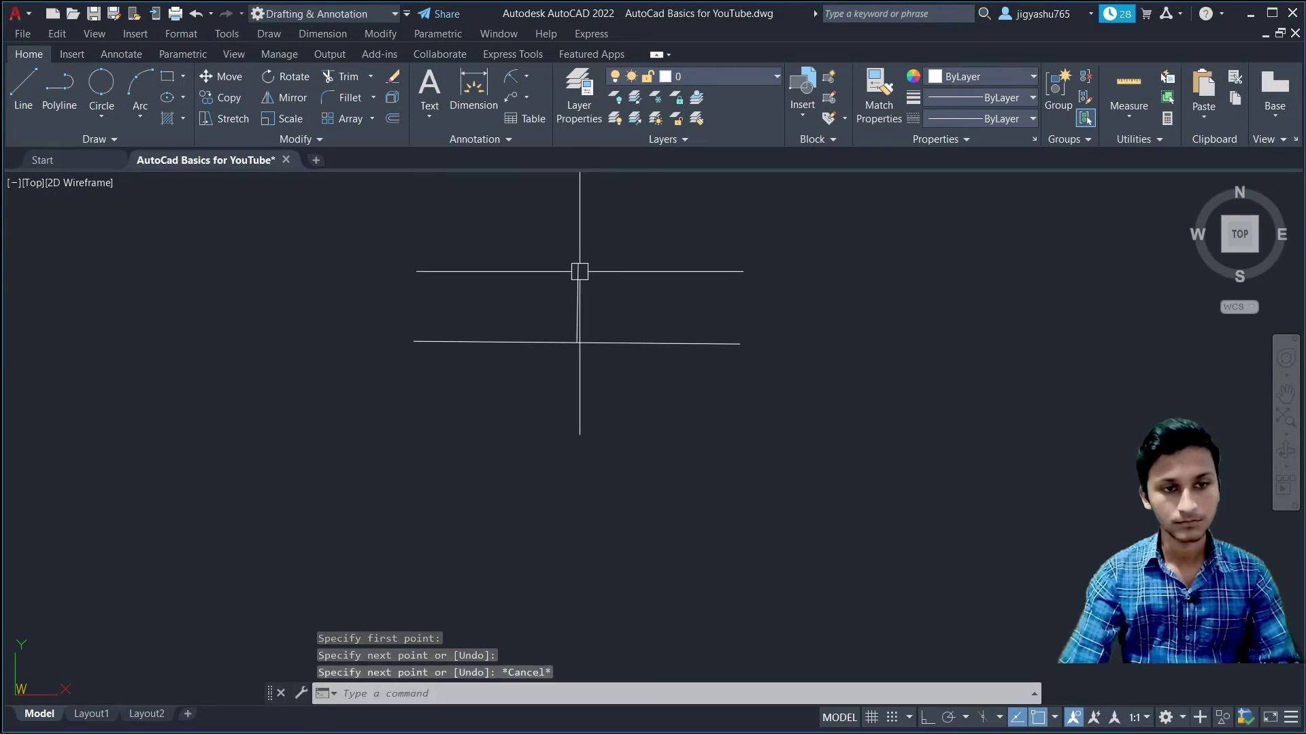
Draw three separate slanted lines on the right side of the drawing
key(Return)
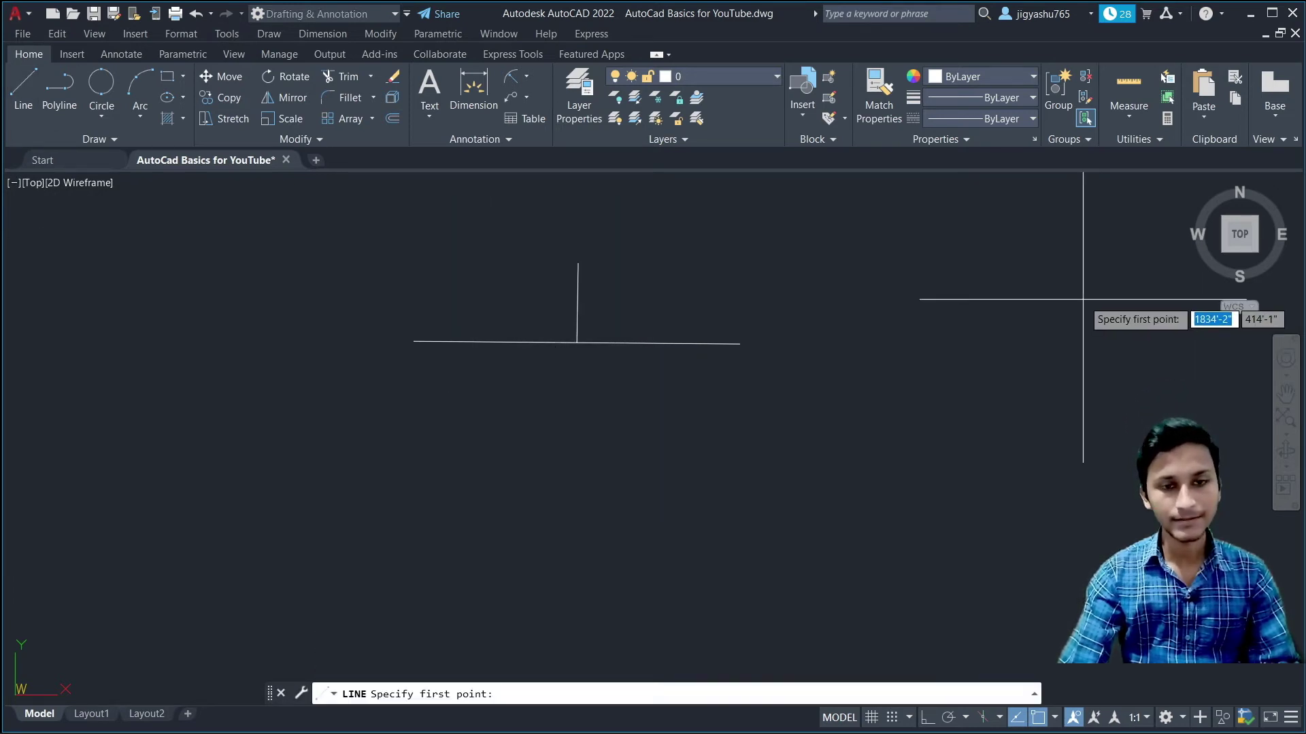
click(907, 282)
click(1016, 358)
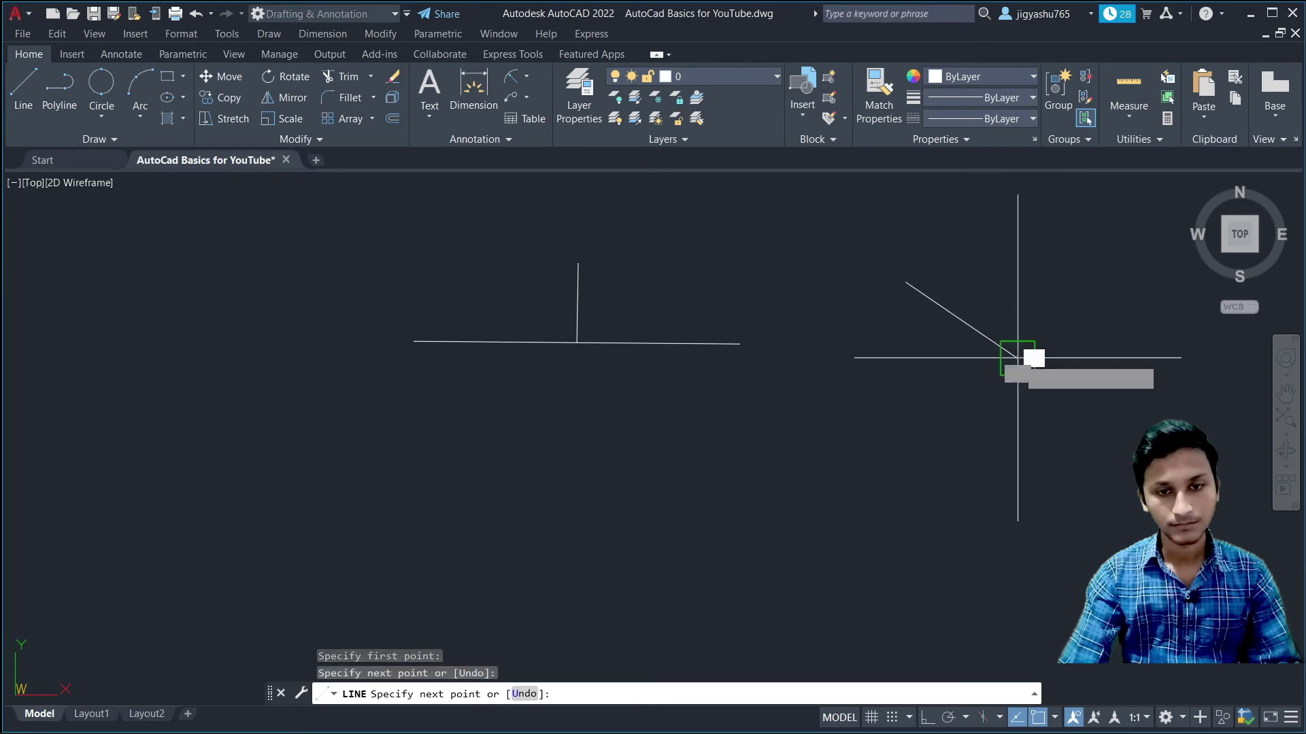
key(Escape)
click(19, 104)
click(875, 427)
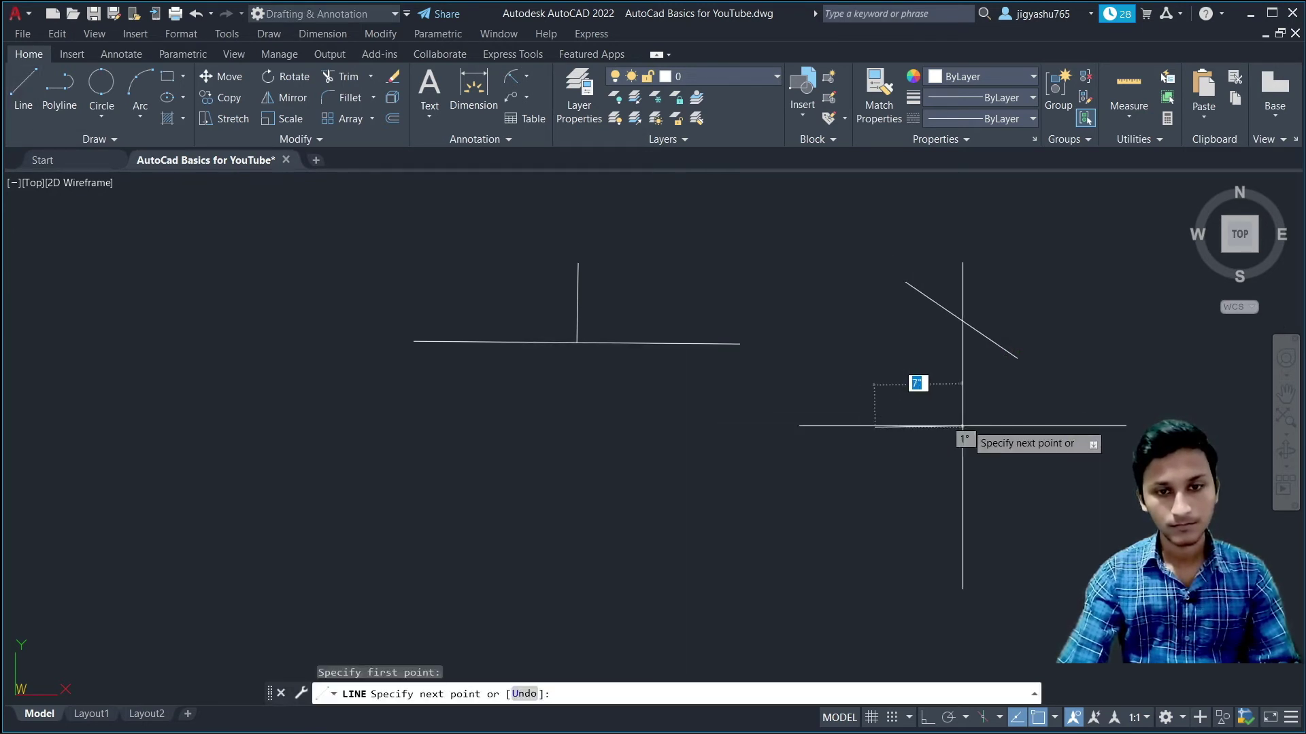
click(993, 406)
key(Escape)
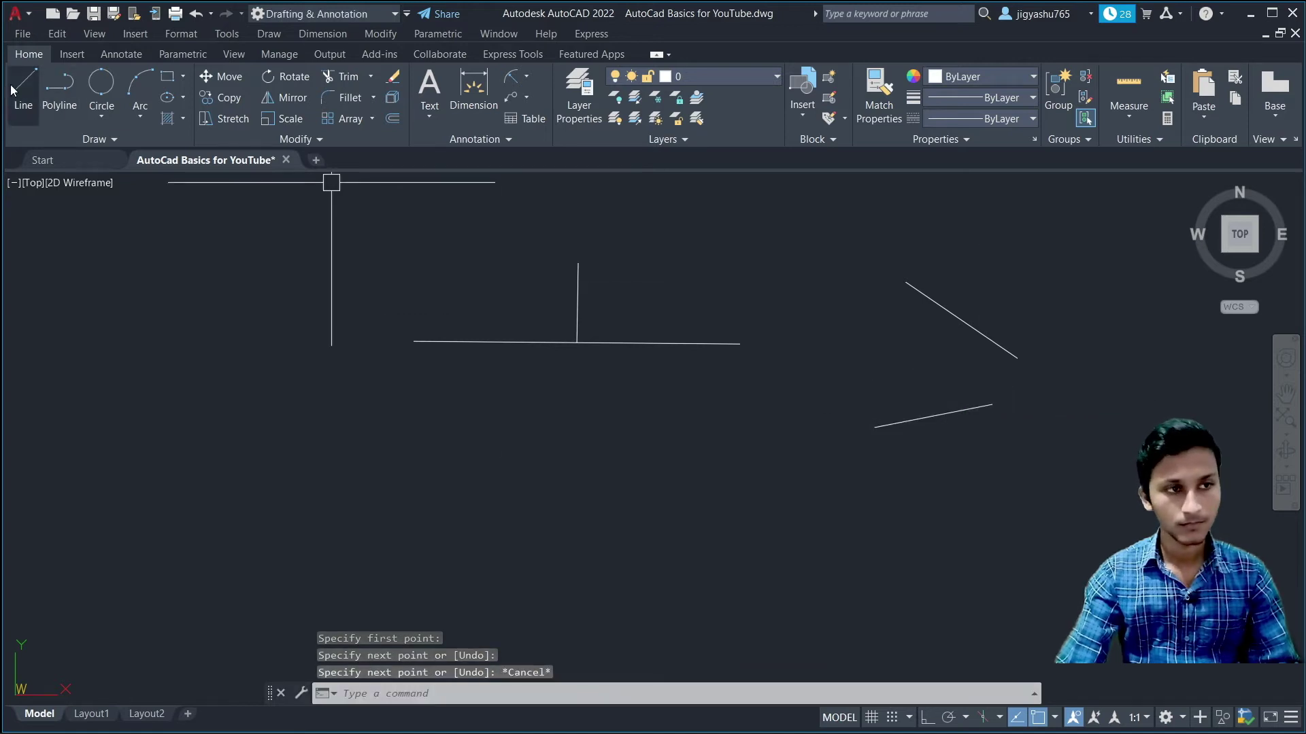
click(14, 91)
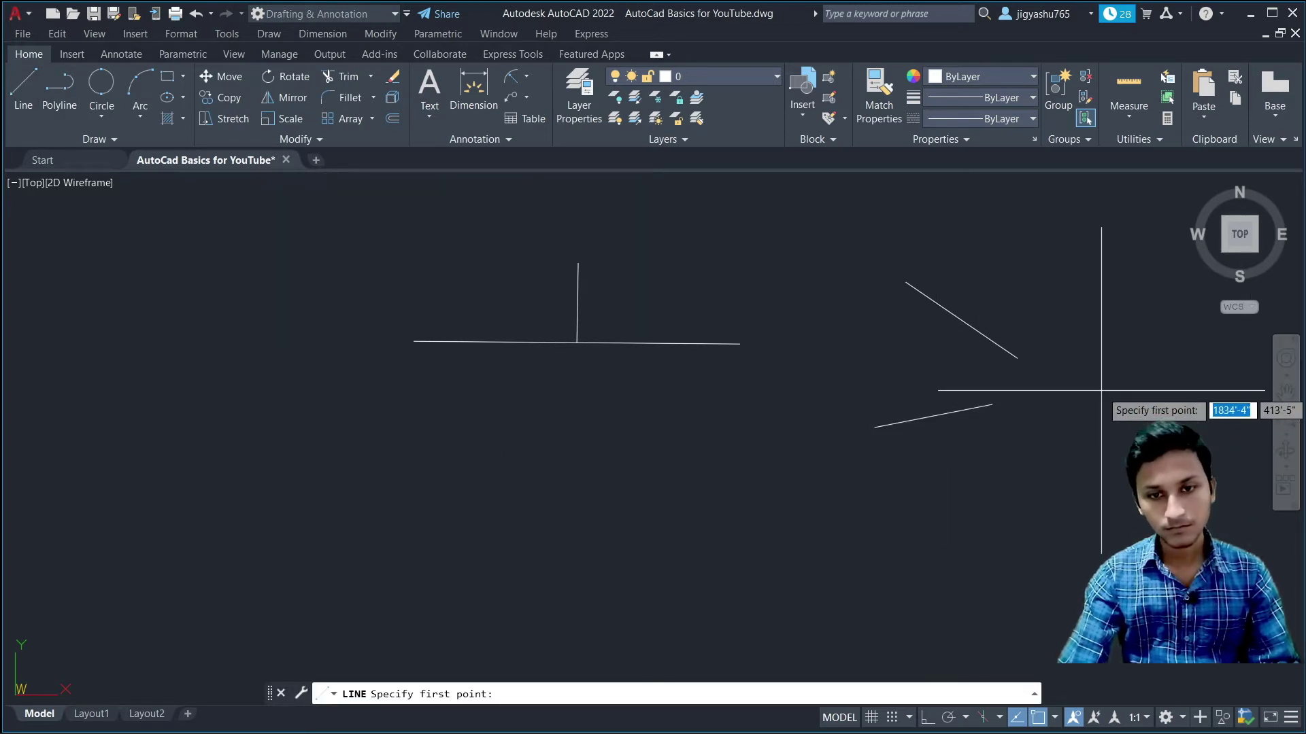
click(1092, 390)
click(1213, 415)
key(Escape)
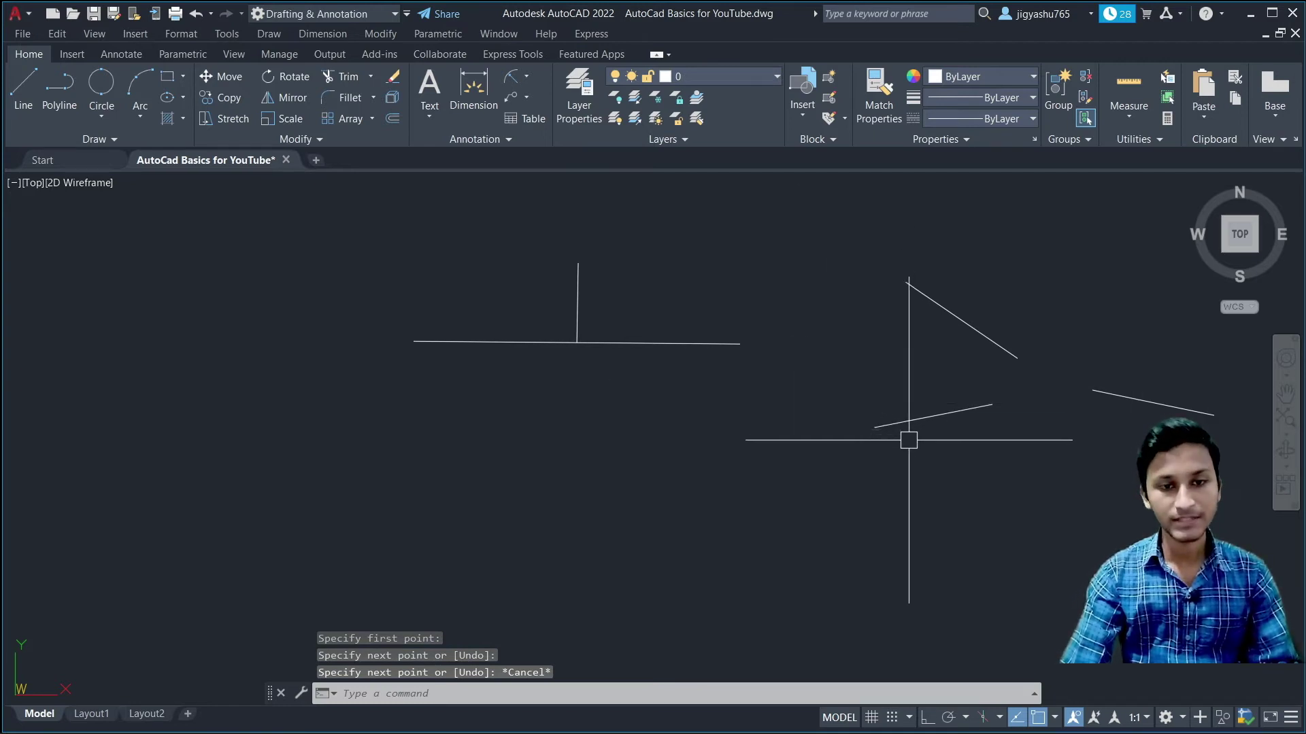
Draw three 2-Point circles, each from two diameter ends, at the left of the drawing
click(101, 117)
click(102, 224)
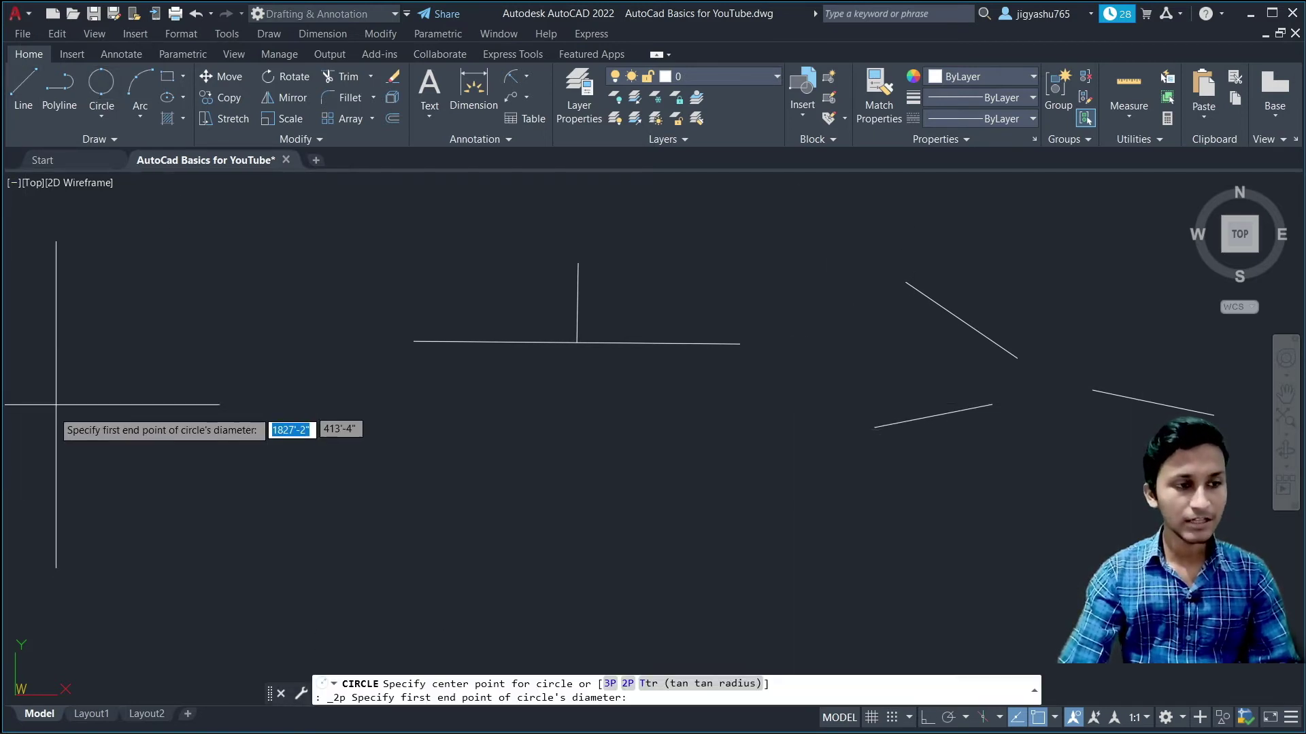
click(55, 408)
click(129, 504)
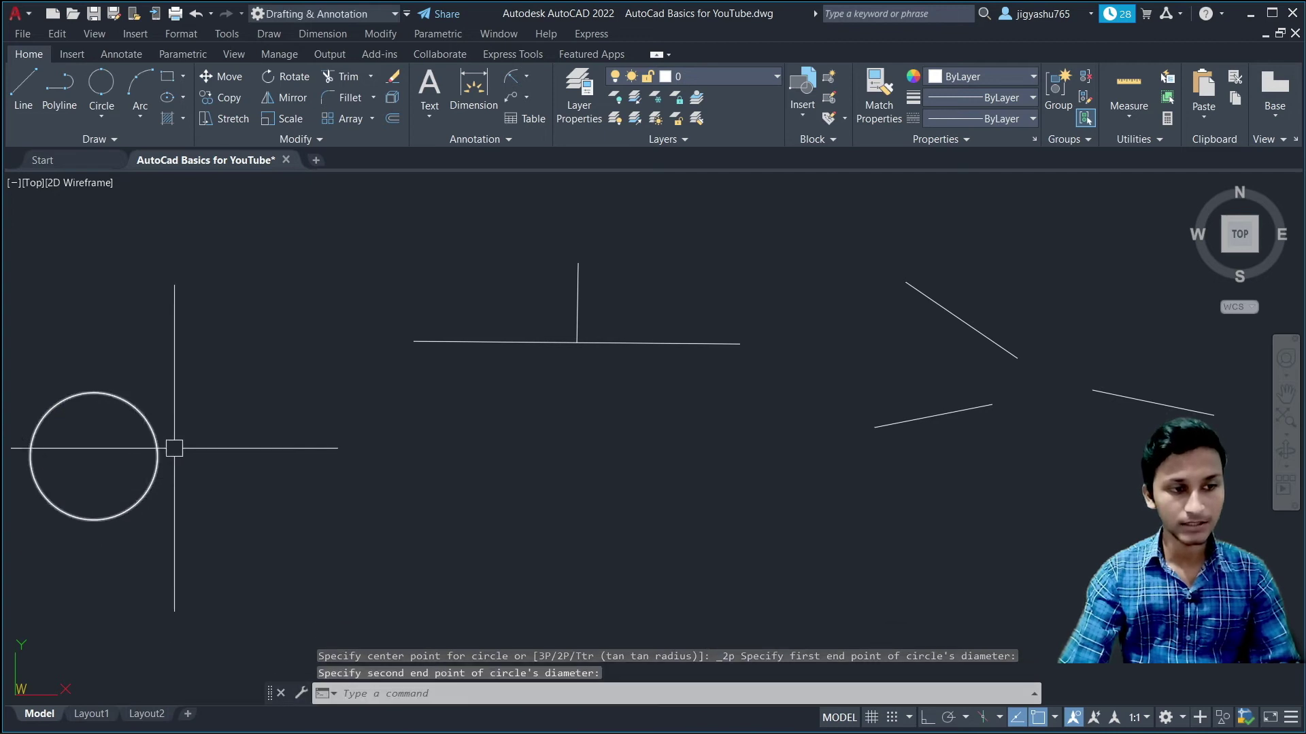
click(151, 327)
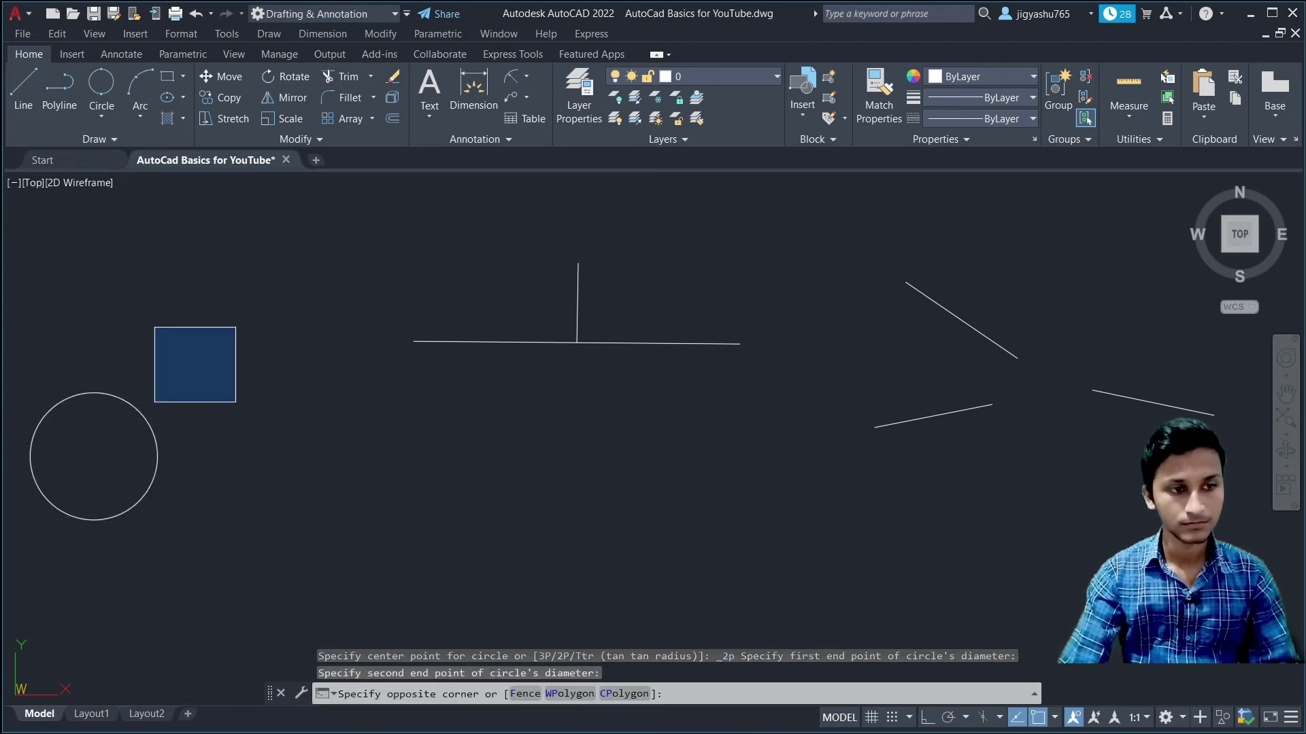
key(Escape)
click(102, 85)
click(163, 288)
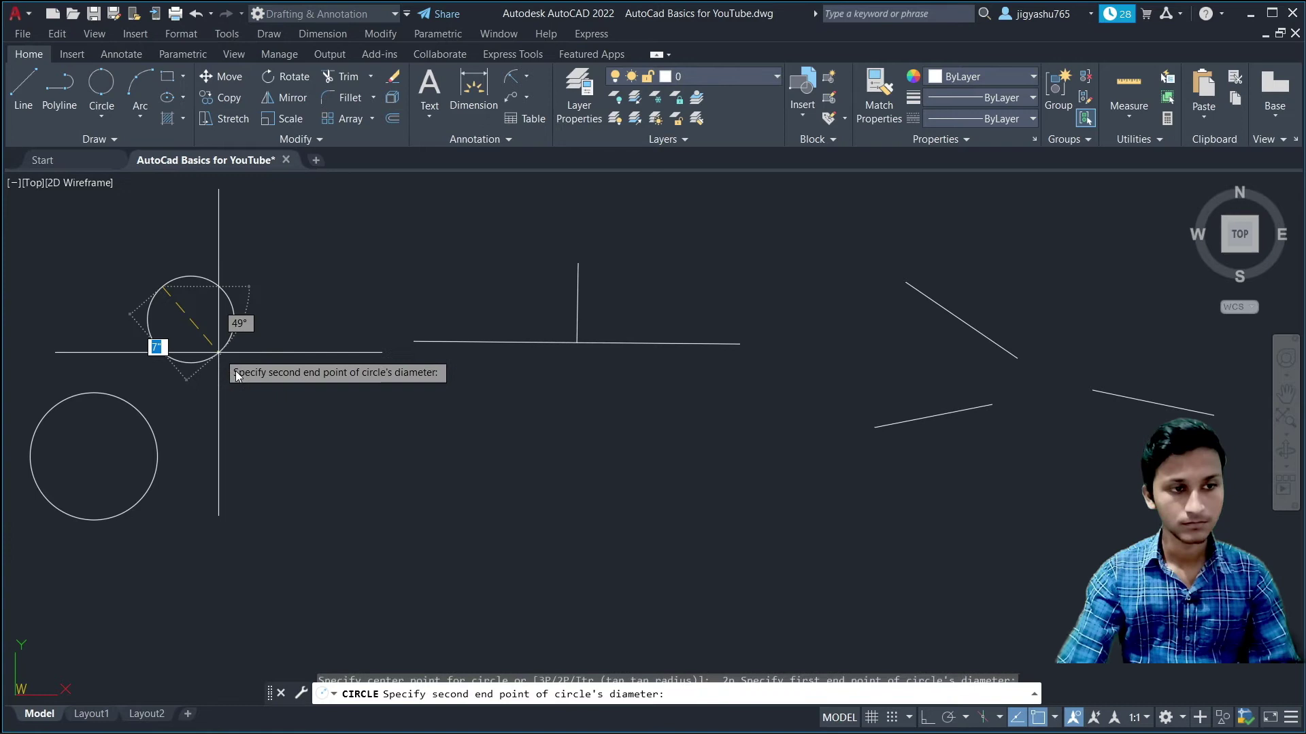
click(253, 365)
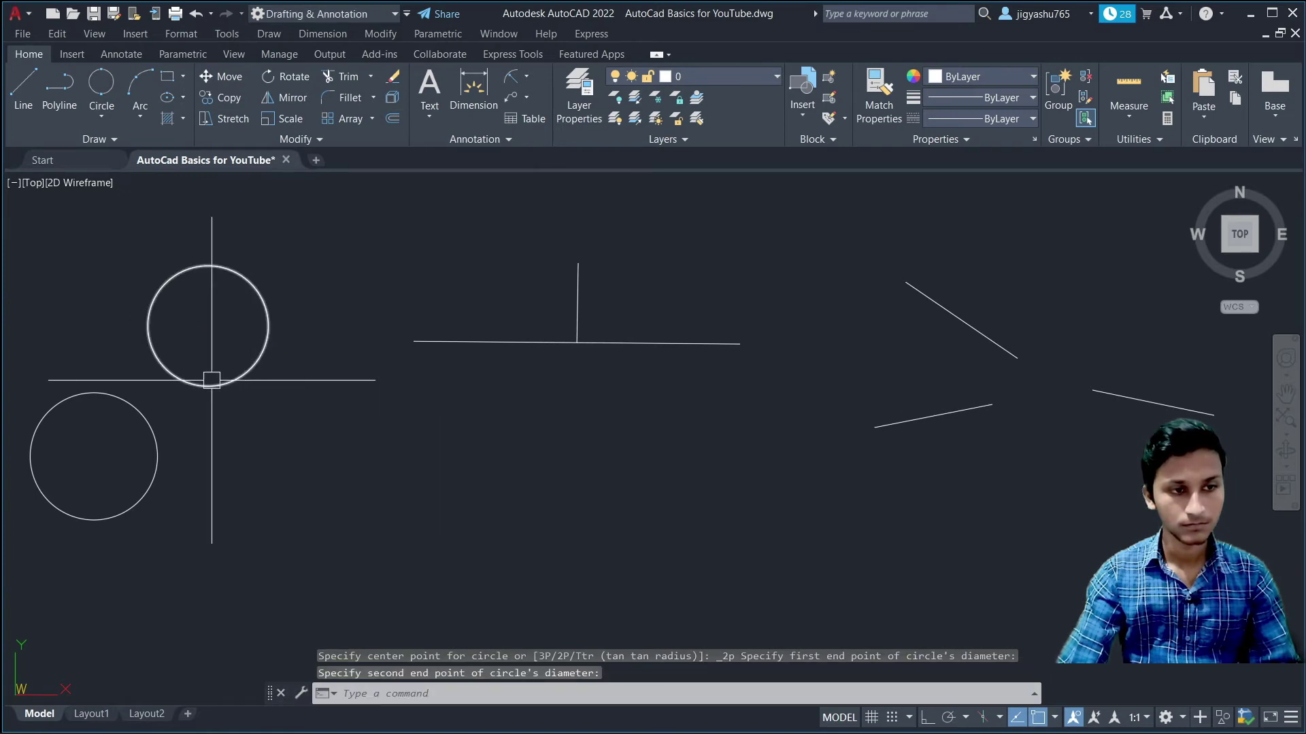
click(116, 83)
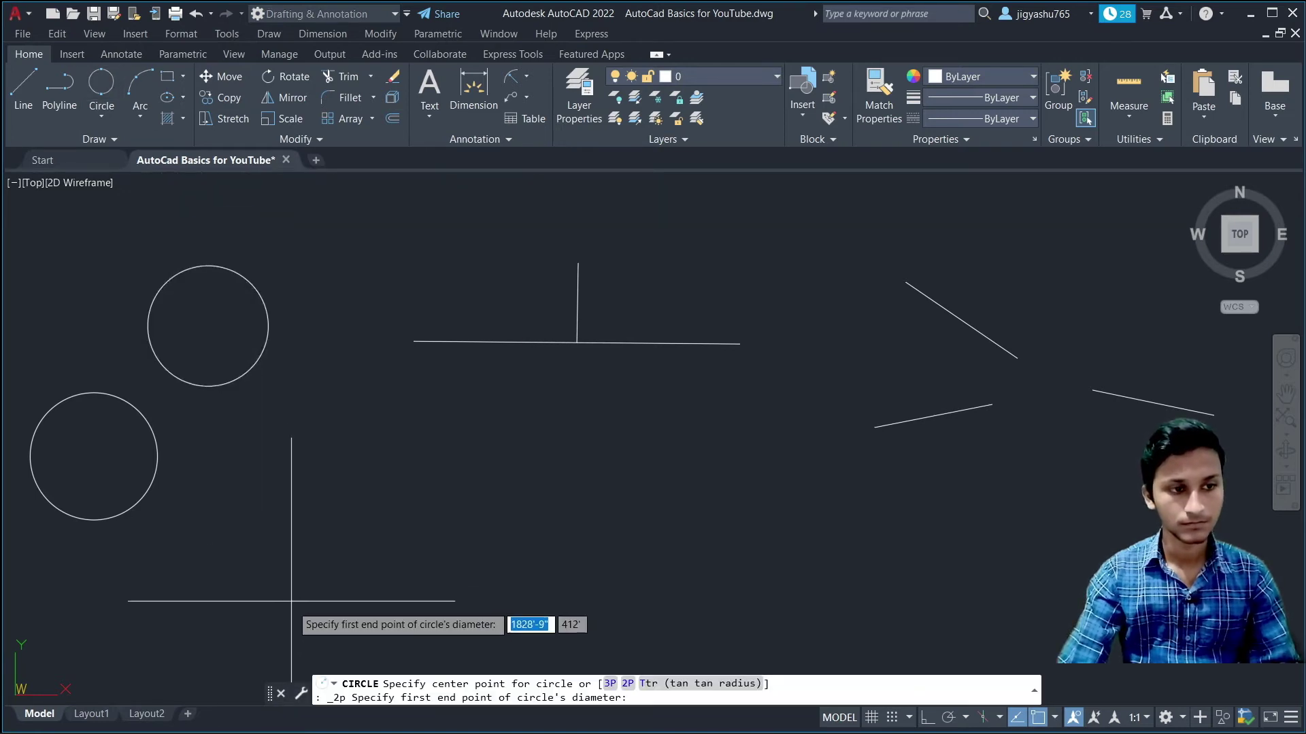
click(256, 511)
key(Escape)
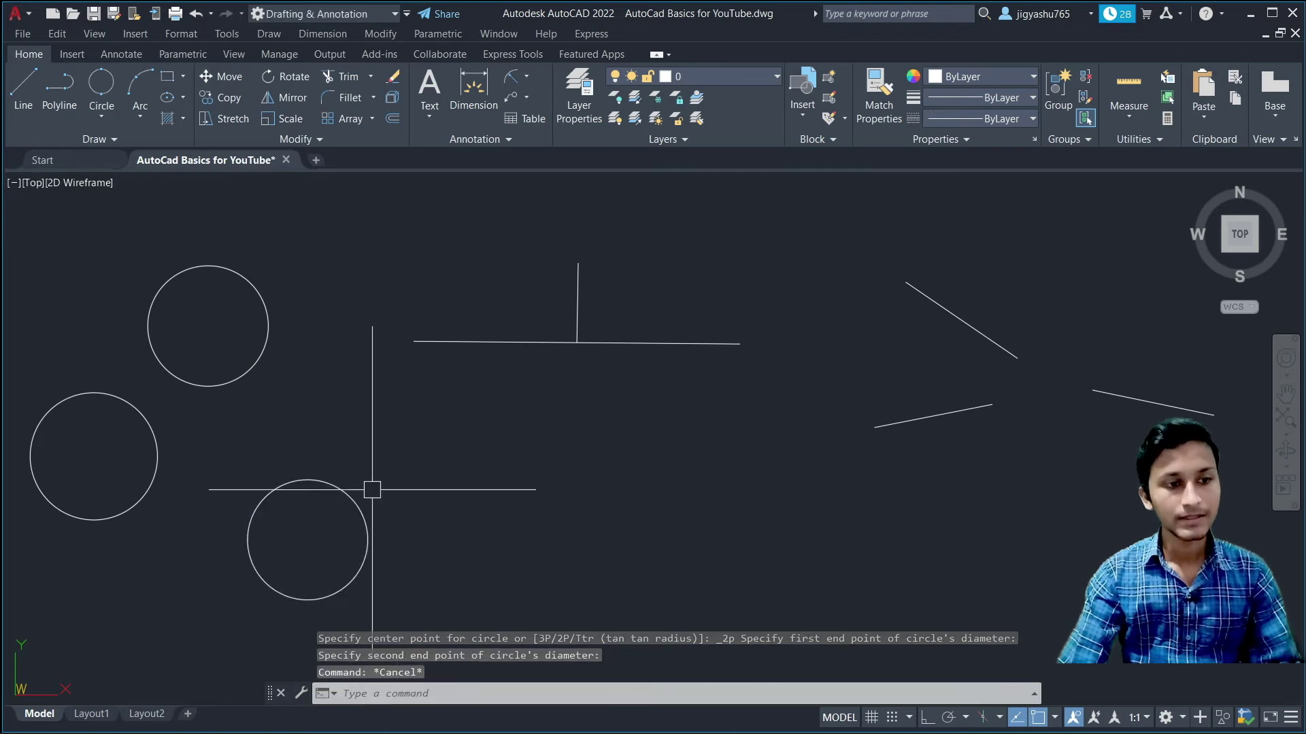
Draw a 3-Point circle through the T-shape's left, top and right line ends
click(101, 108)
click(137, 262)
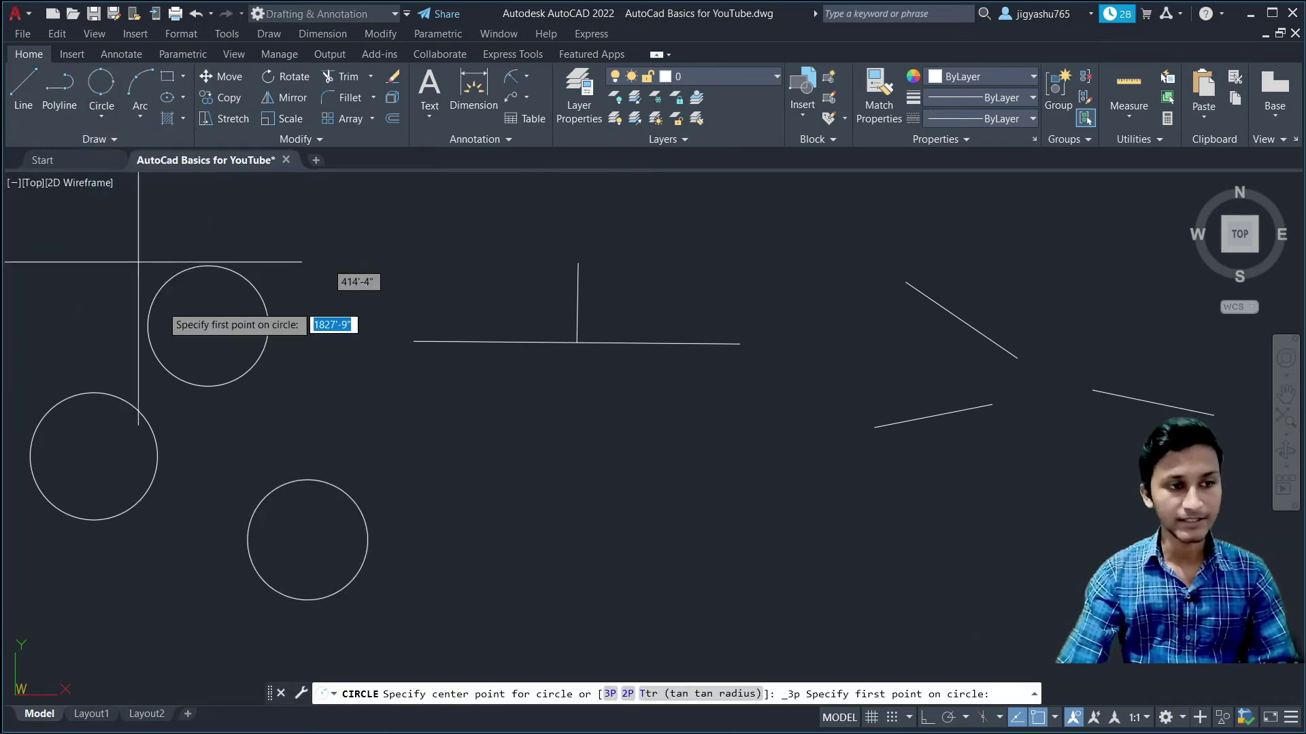
click(414, 341)
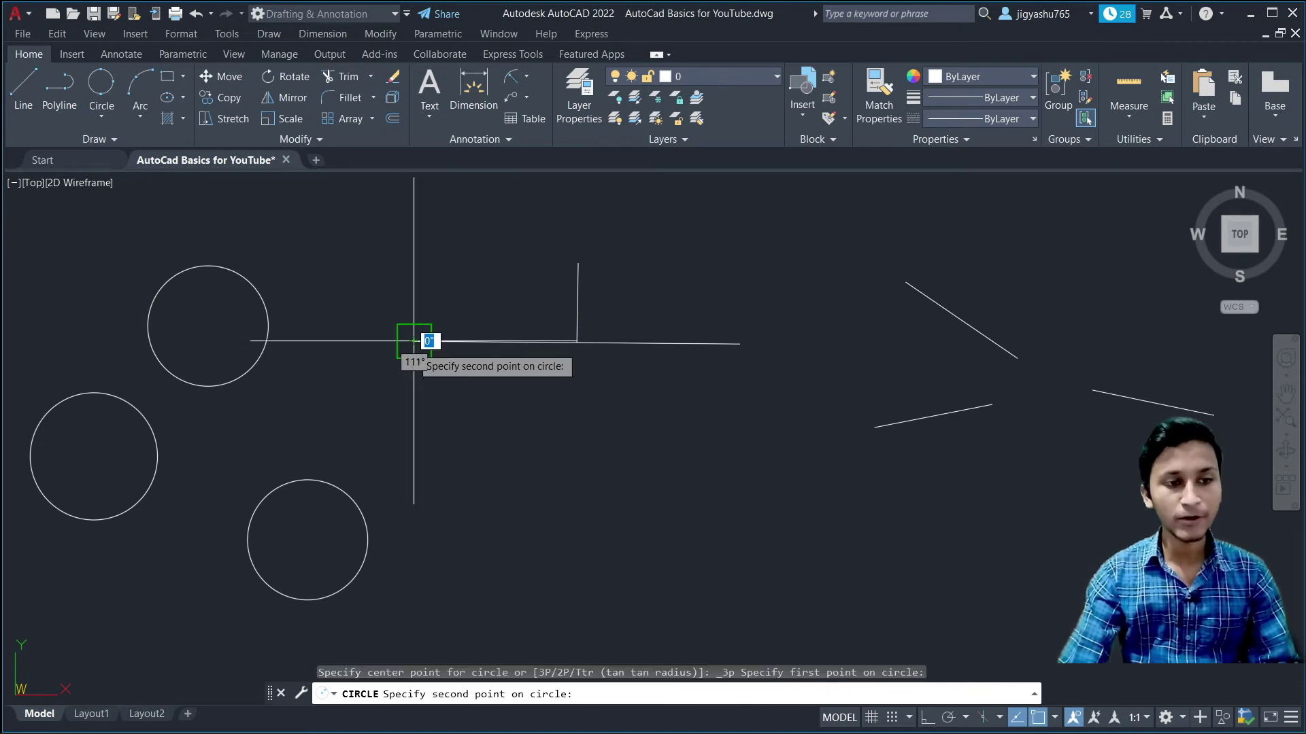
click(578, 263)
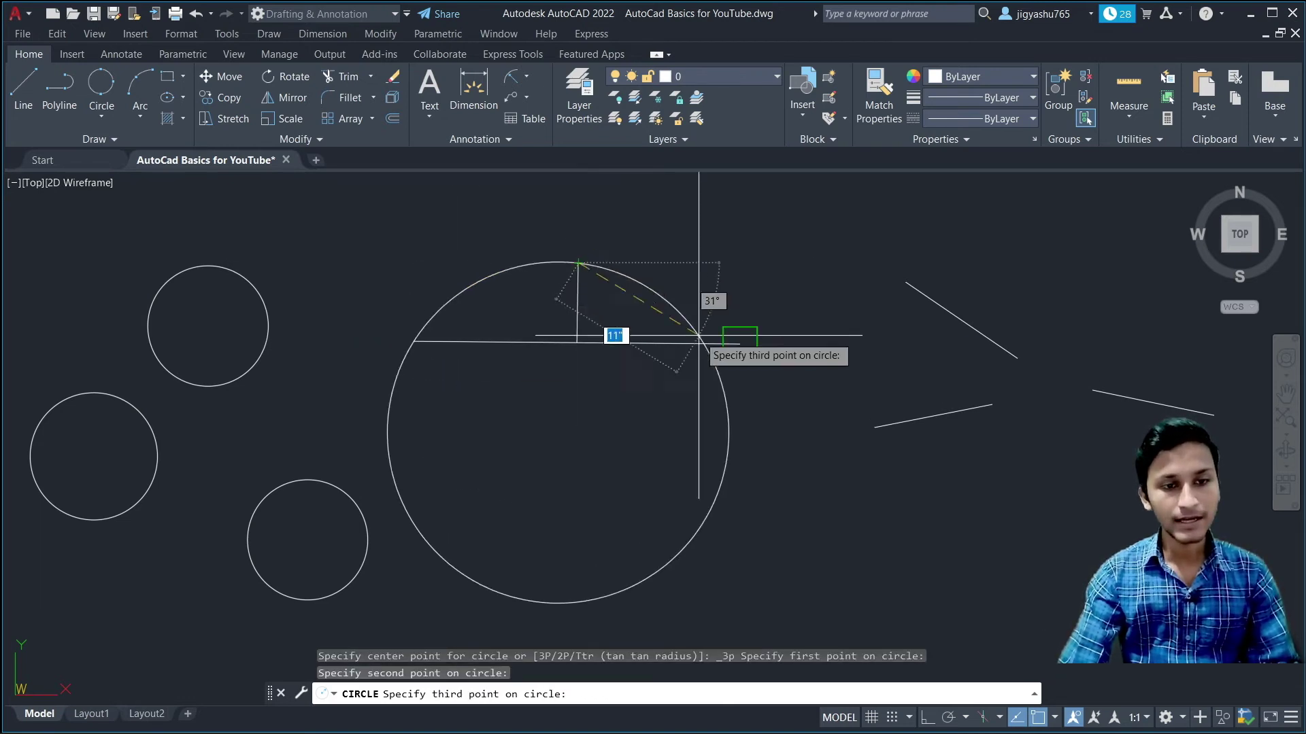
click(736, 340)
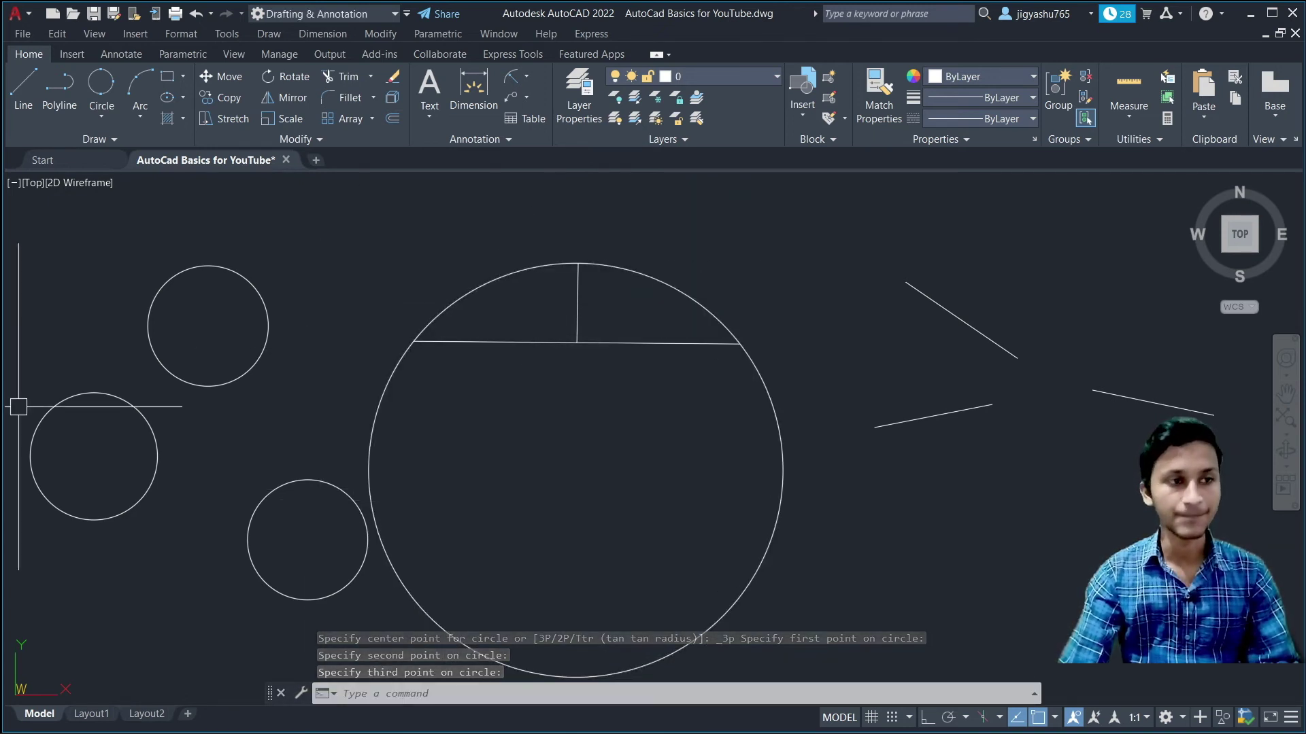
Draw a small 3-Point circle through the ends of the three slanted lines
click(98, 107)
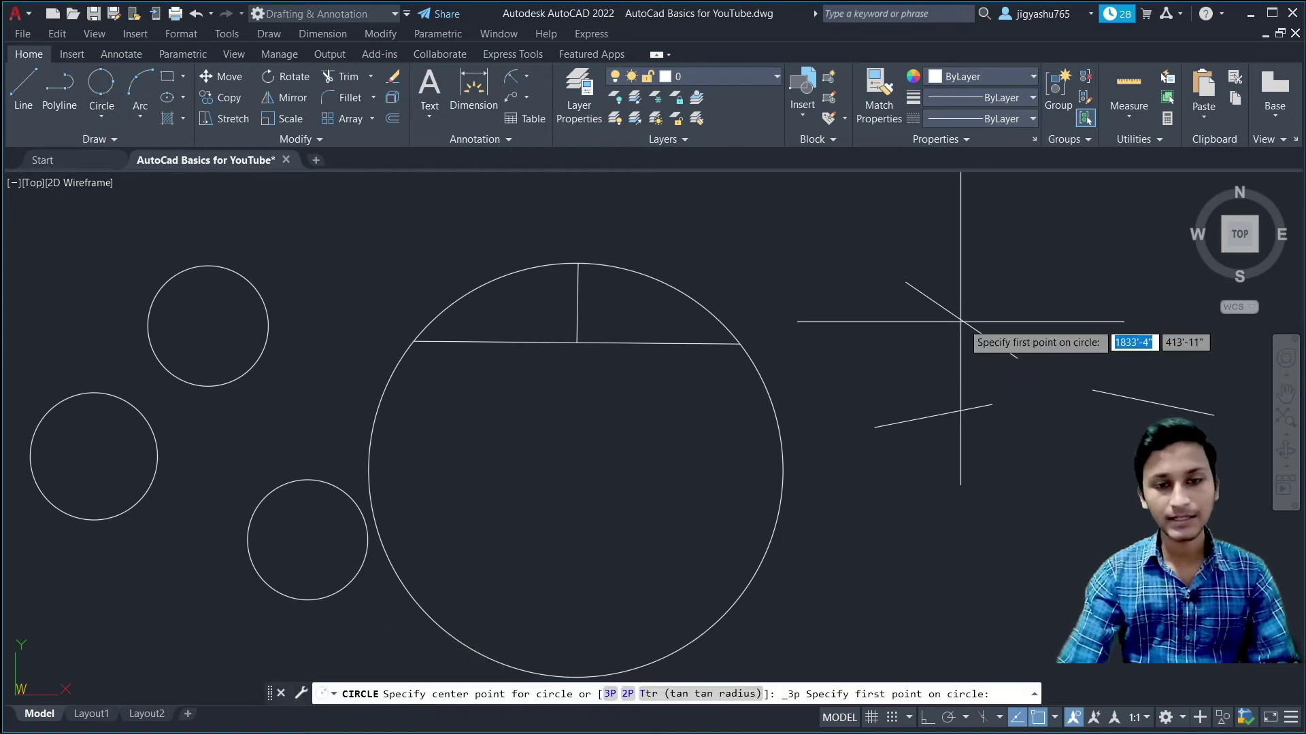
click(1015, 356)
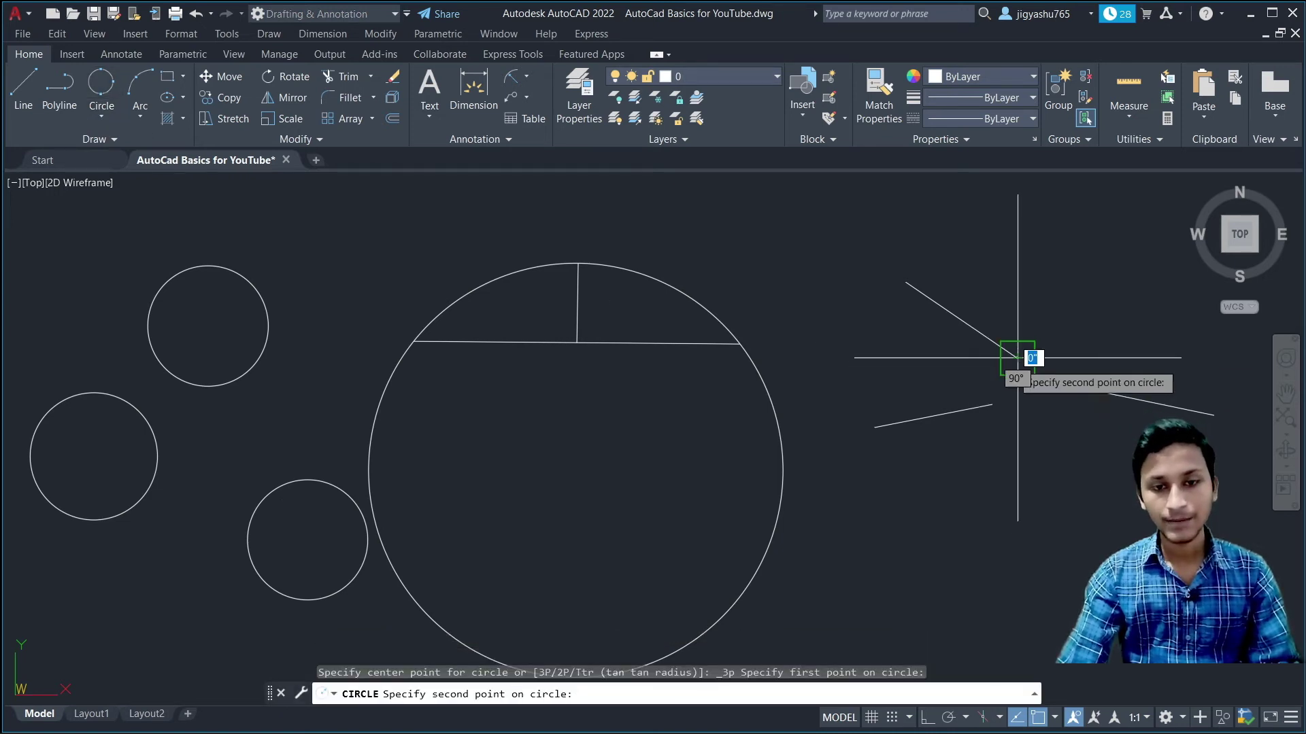
click(992, 404)
click(1088, 387)
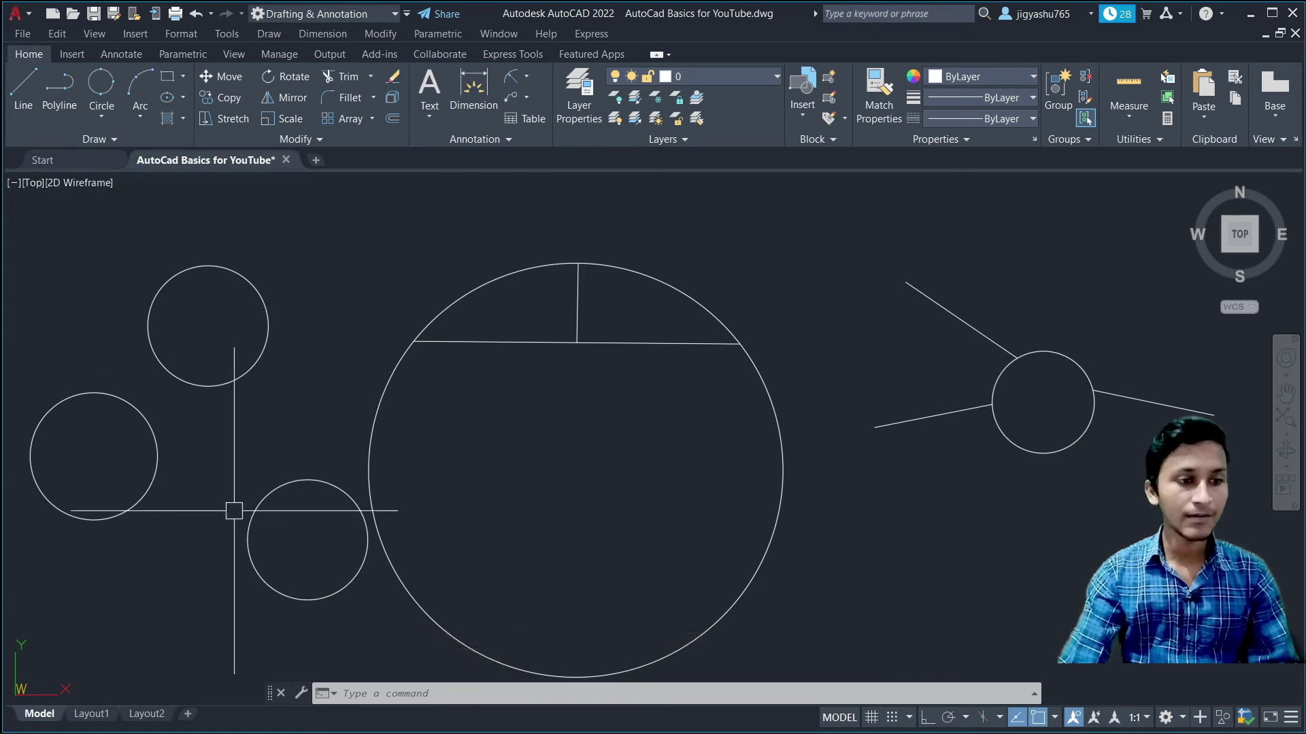
Draw a 3-Point circle through the centres of the upper, left and lower circles
click(103, 117)
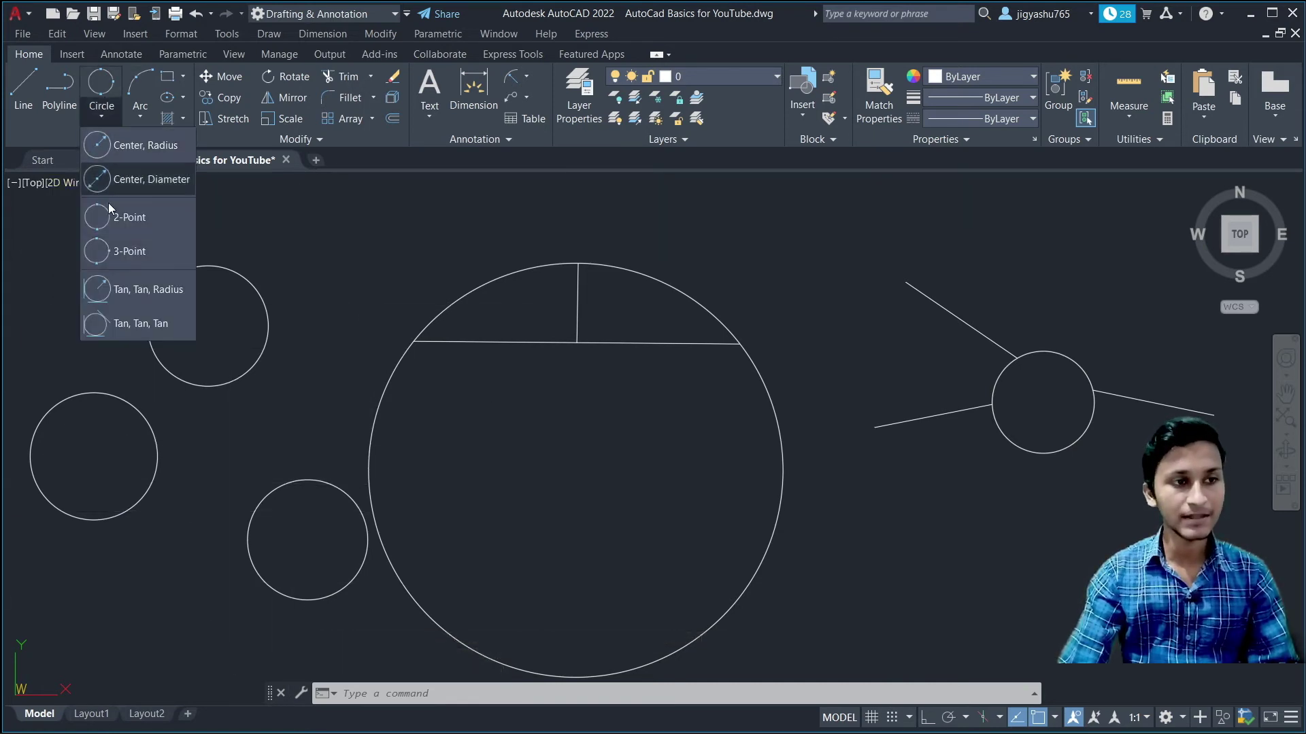
click(105, 253)
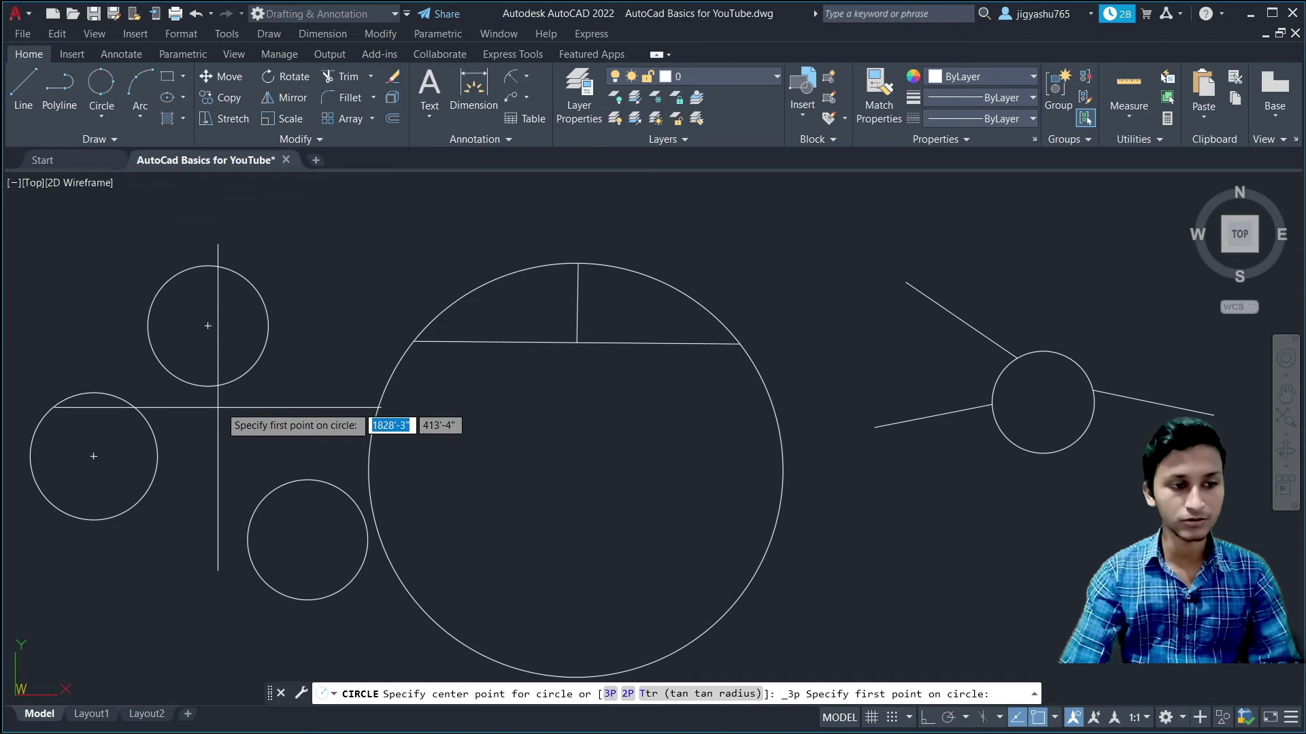
click(207, 327)
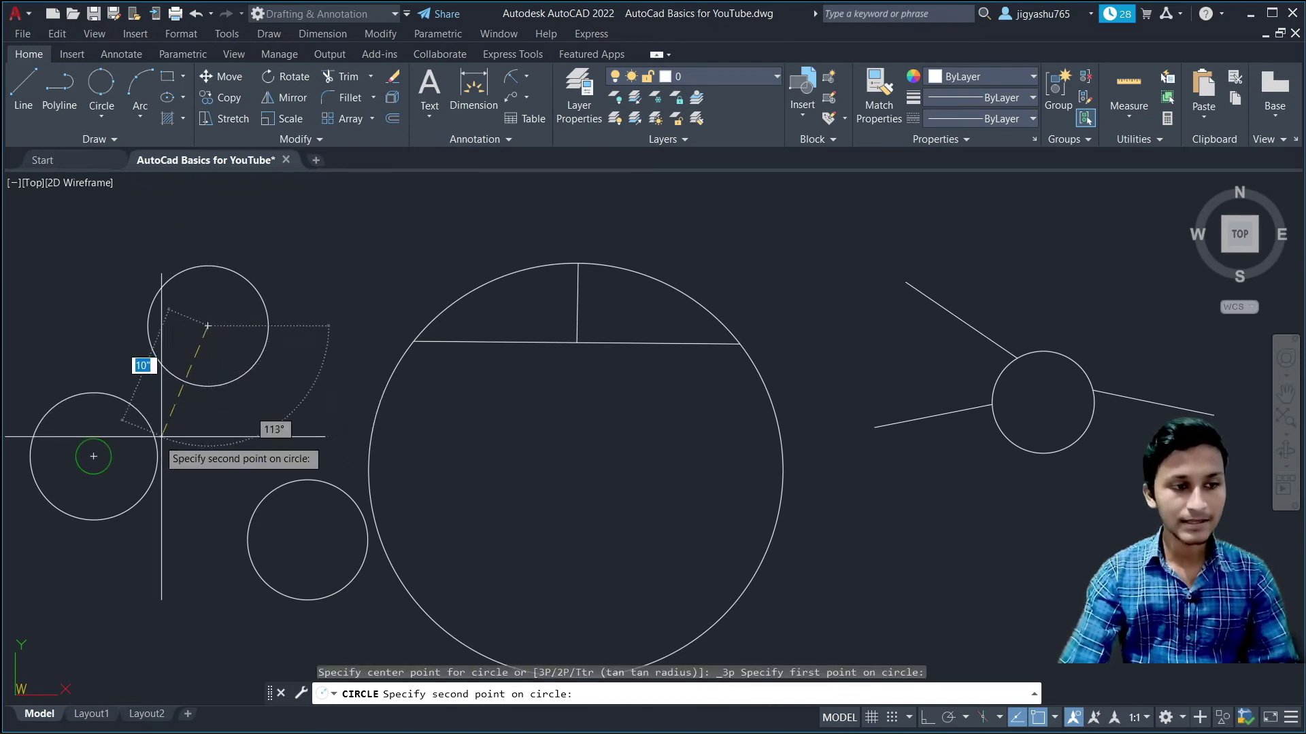
click(94, 456)
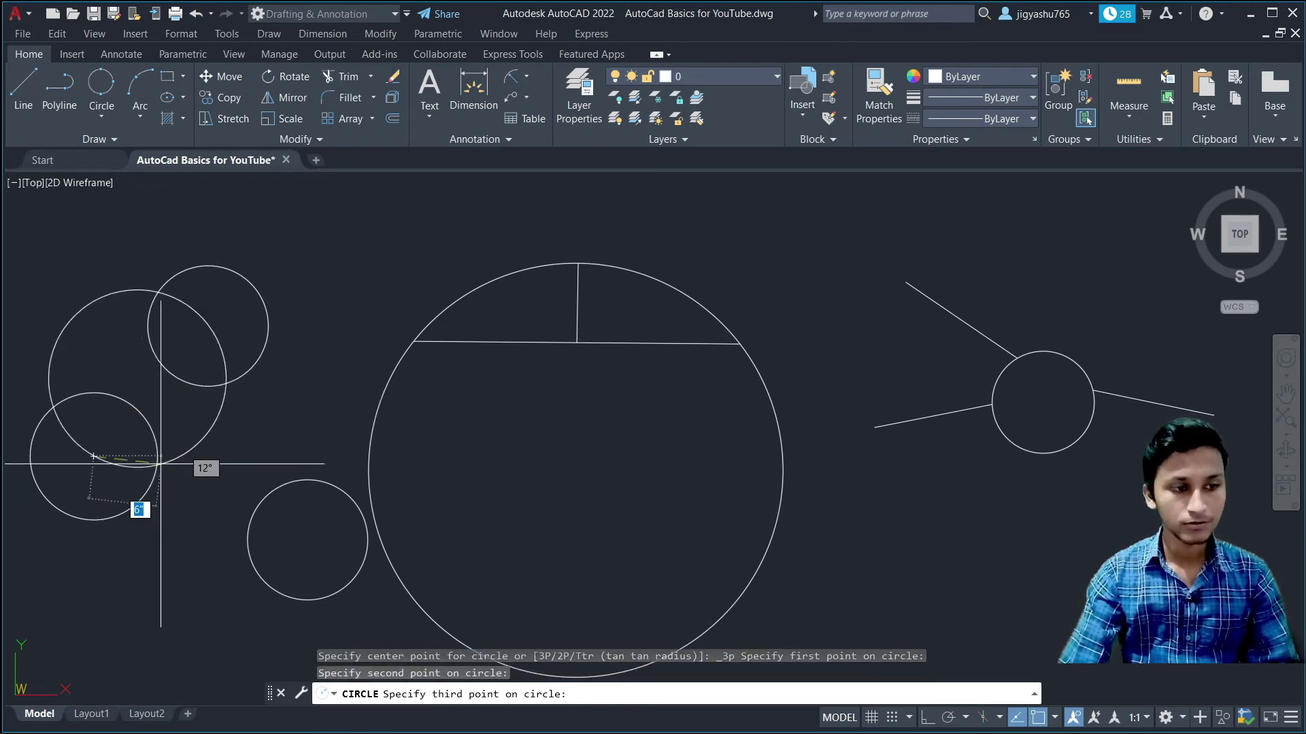
click(309, 544)
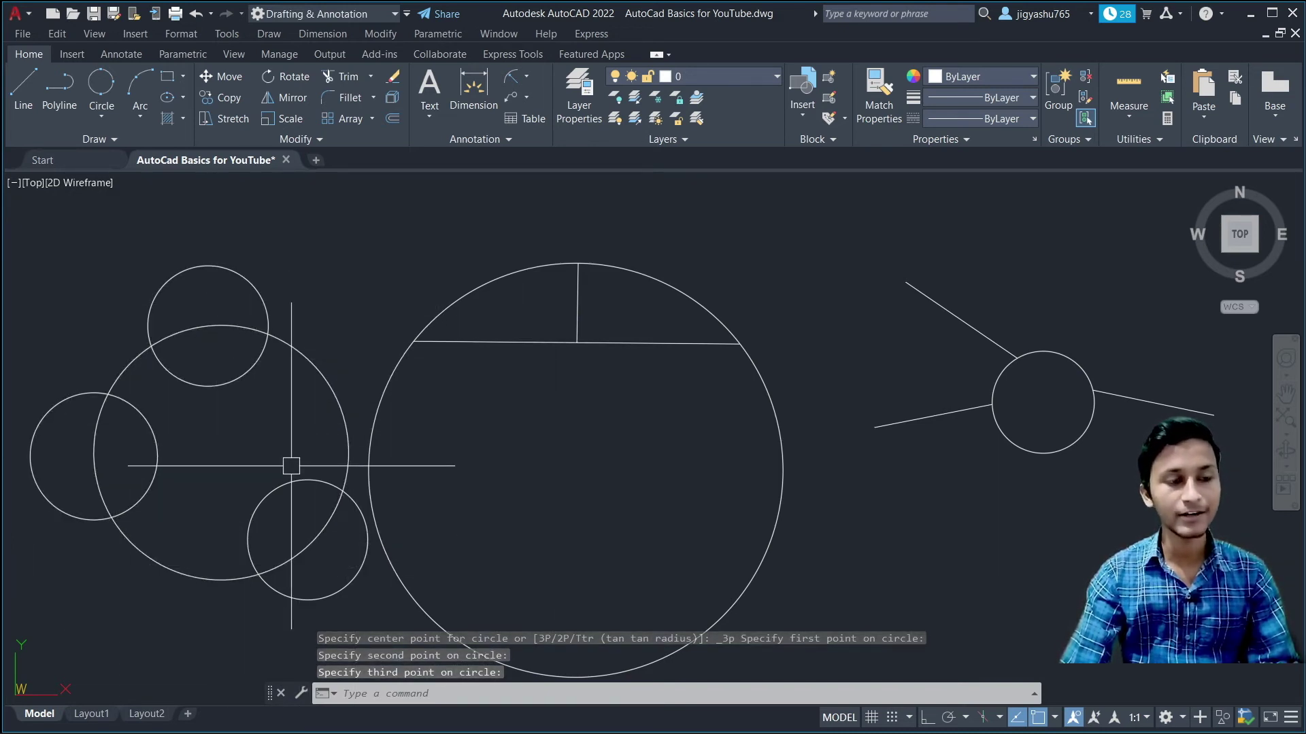
key(Escape)
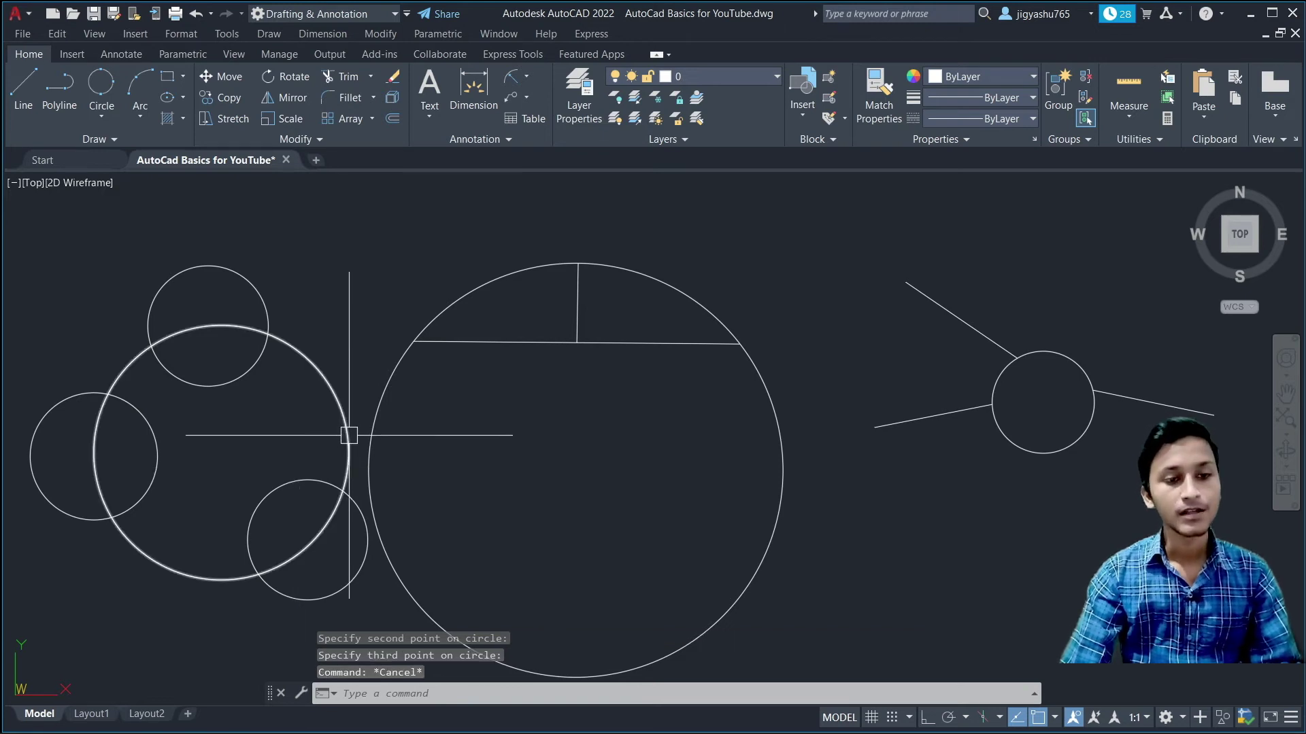
scroll(561, 406, down, 4)
scroll(892, 434, up, 6)
scroll(739, 434, down, 4)
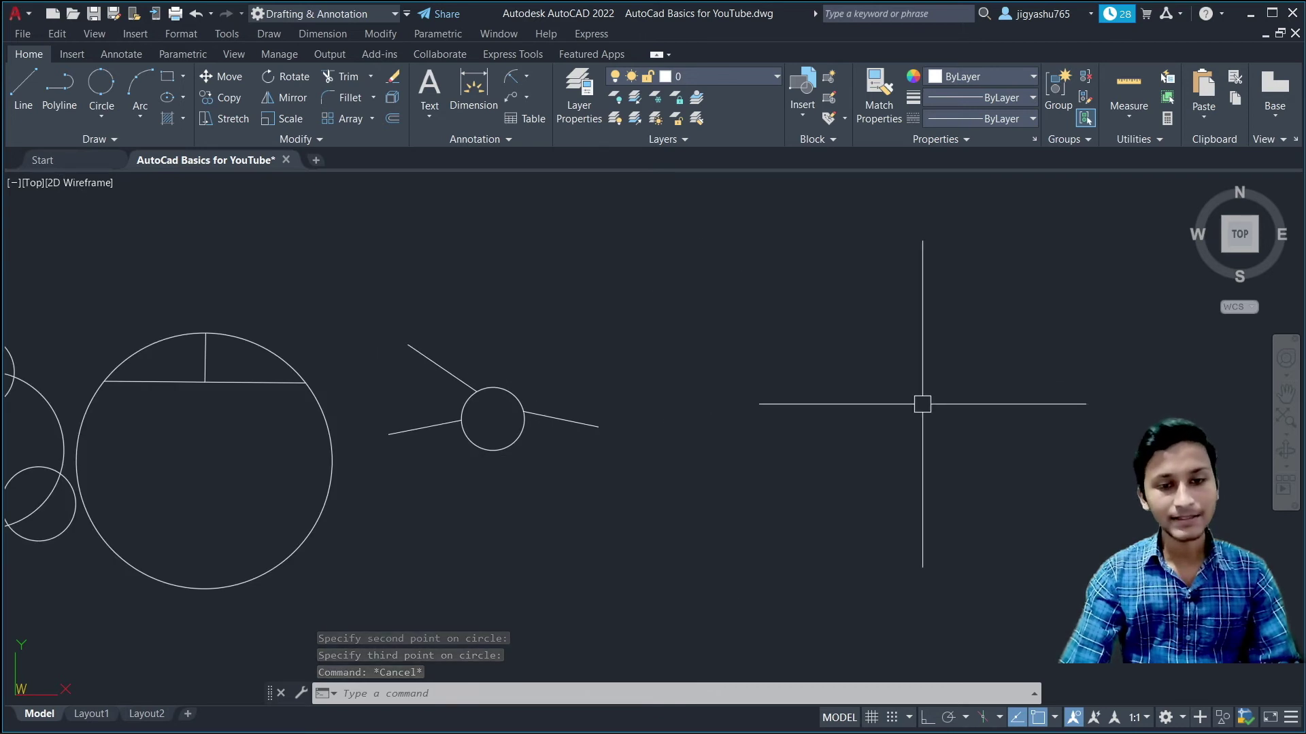
scroll(706, 402, down, 4)
scroll(1124, 399, up, 5)
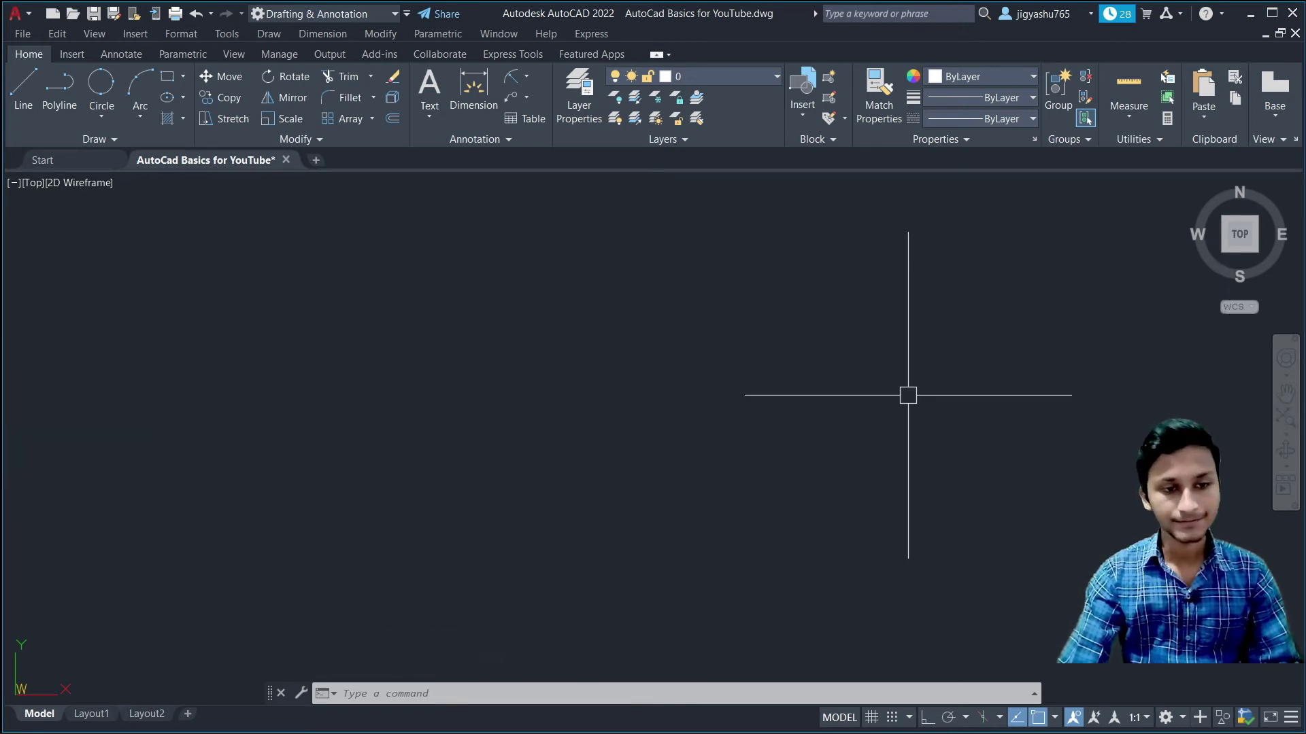
click(103, 122)
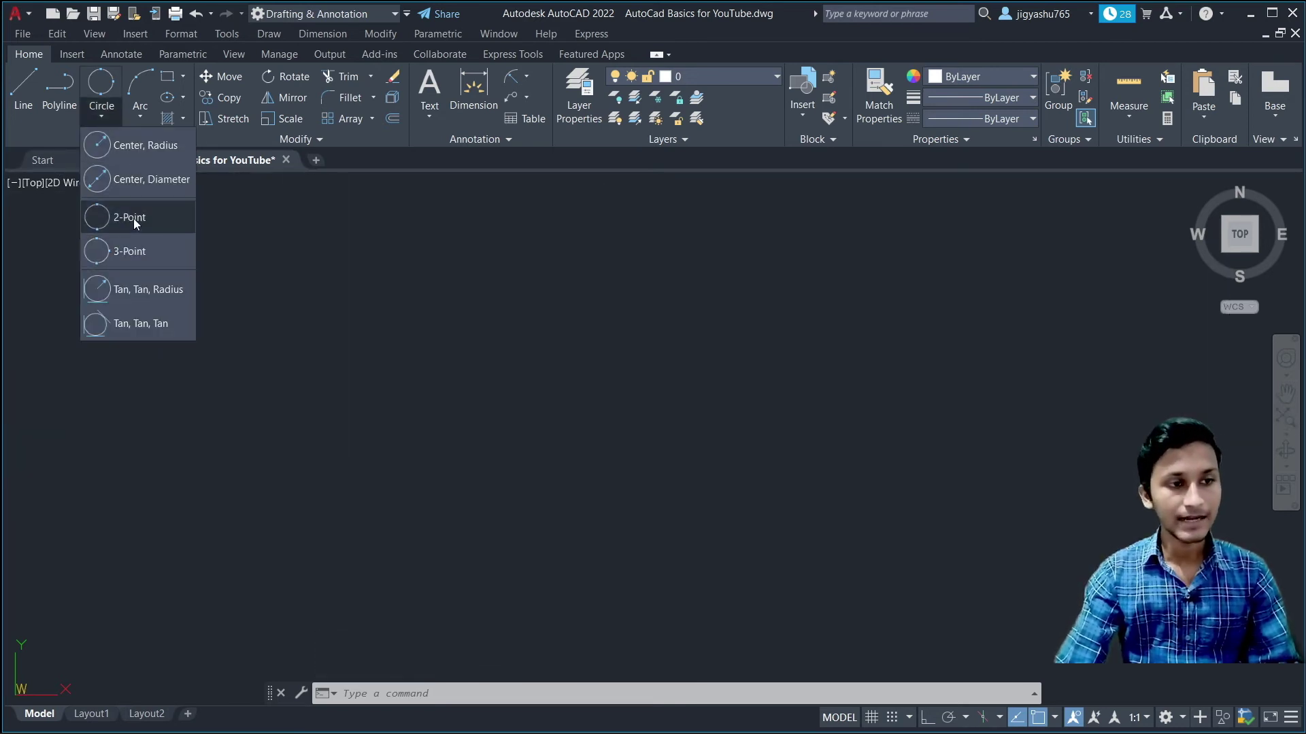
click(150, 287)
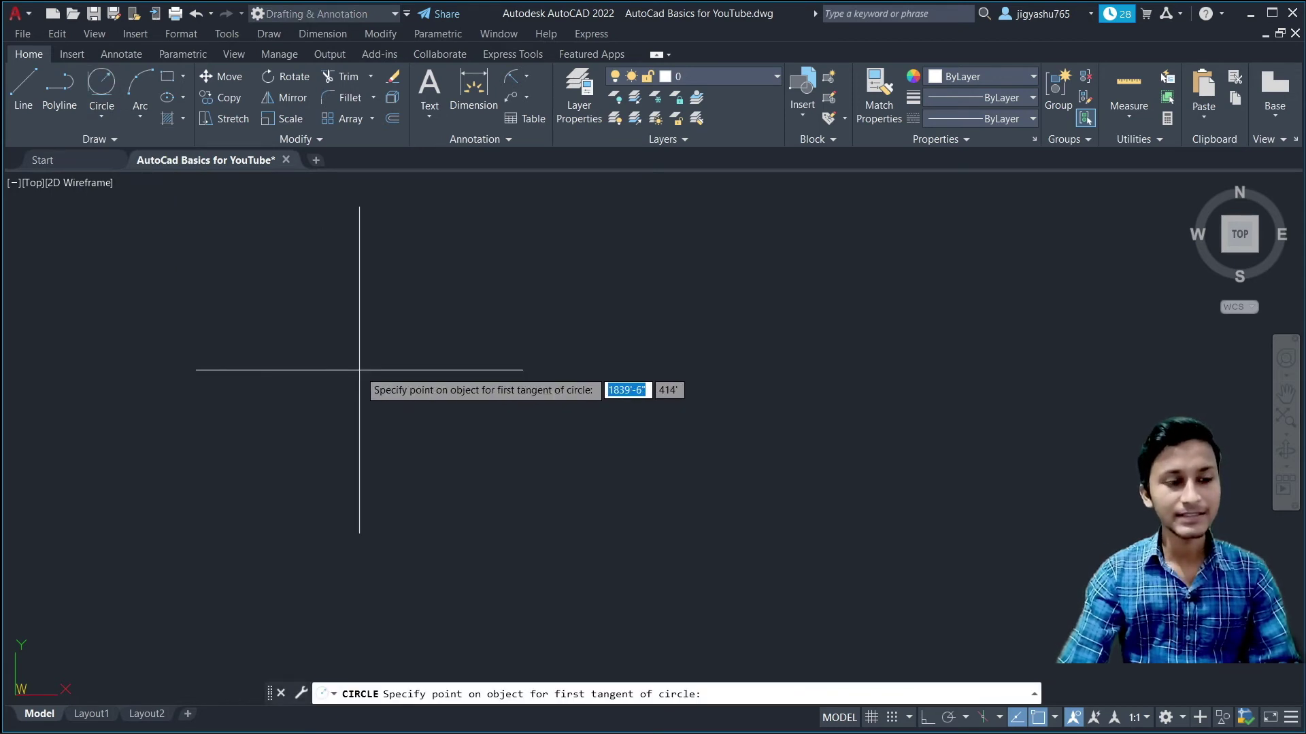
key(Escape)
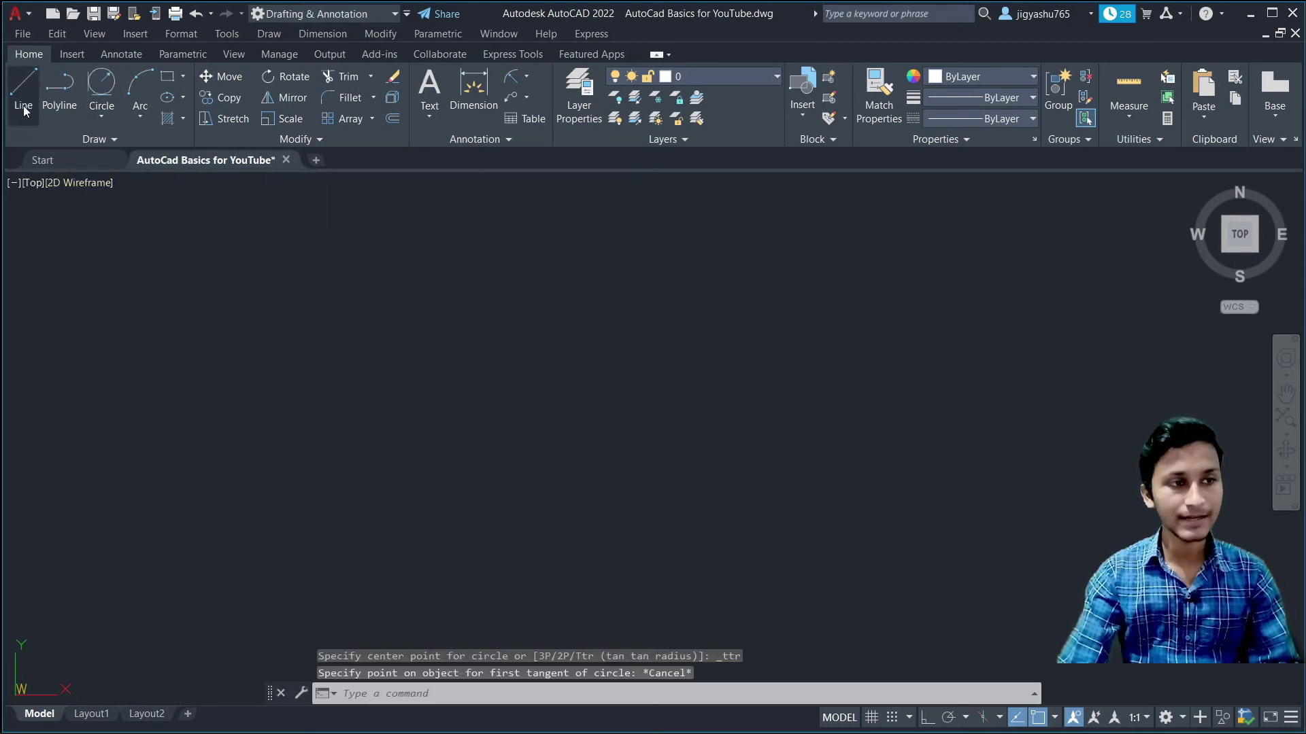
click(23, 88)
Draw the two converging diagonal lines of the open triangle on the left
click(350, 319)
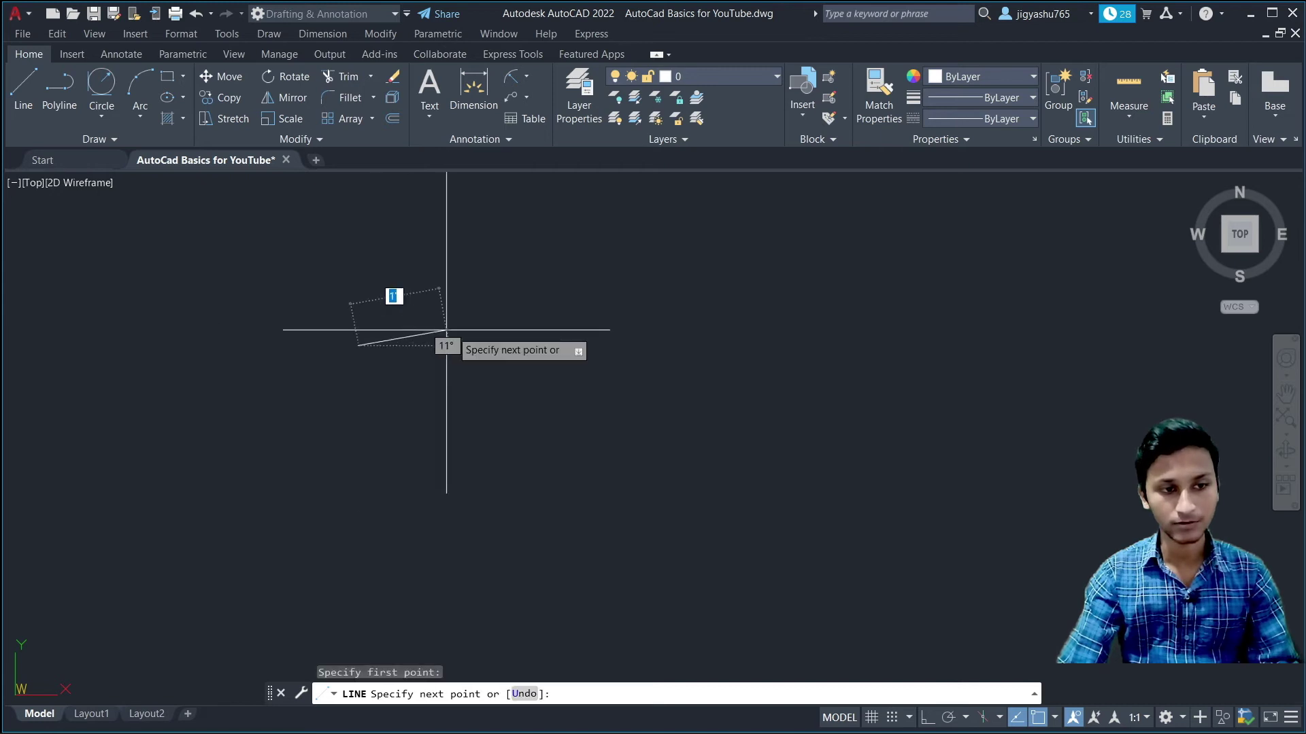
key(Escape)
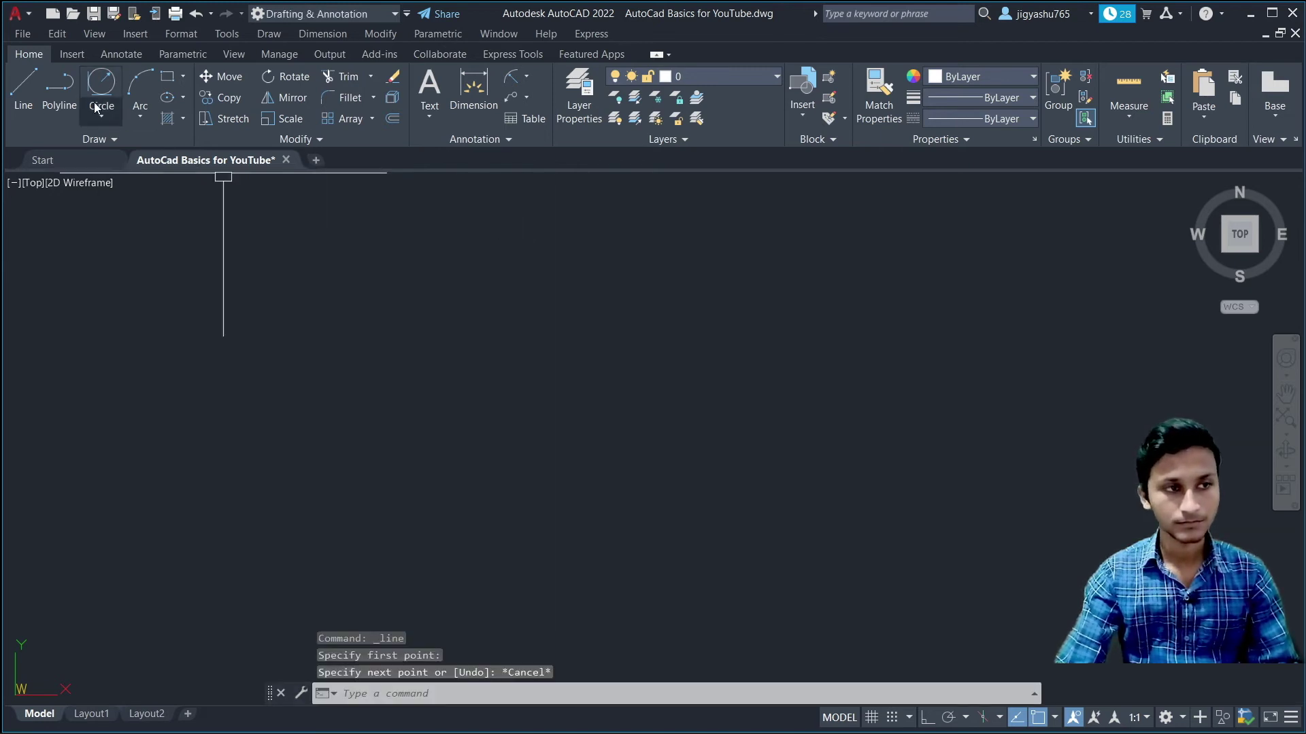
click(30, 91)
click(508, 349)
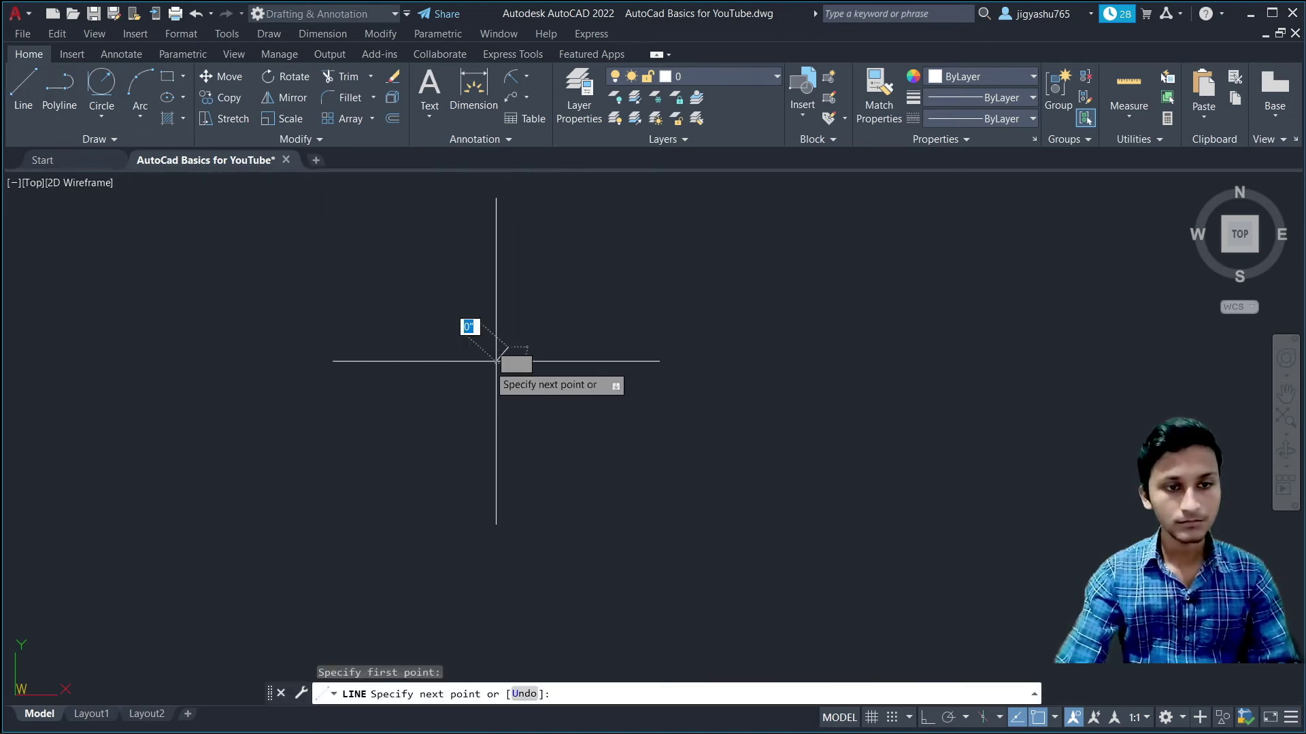
click(398, 428)
key(Escape)
right_click(663, 372)
click(725, 385)
click(571, 344)
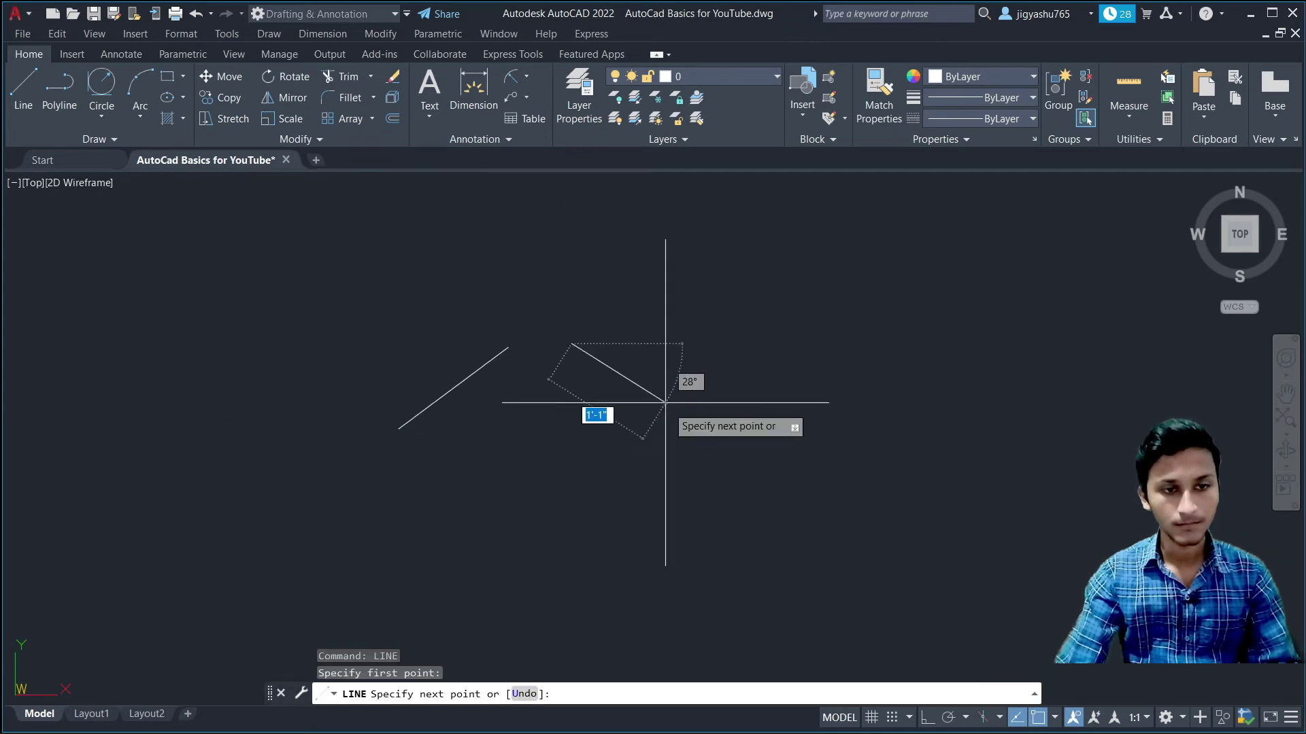
click(637, 455)
key(Escape)
Draw a horizontal bottom line beneath the two left diagonals
right_click(757, 368)
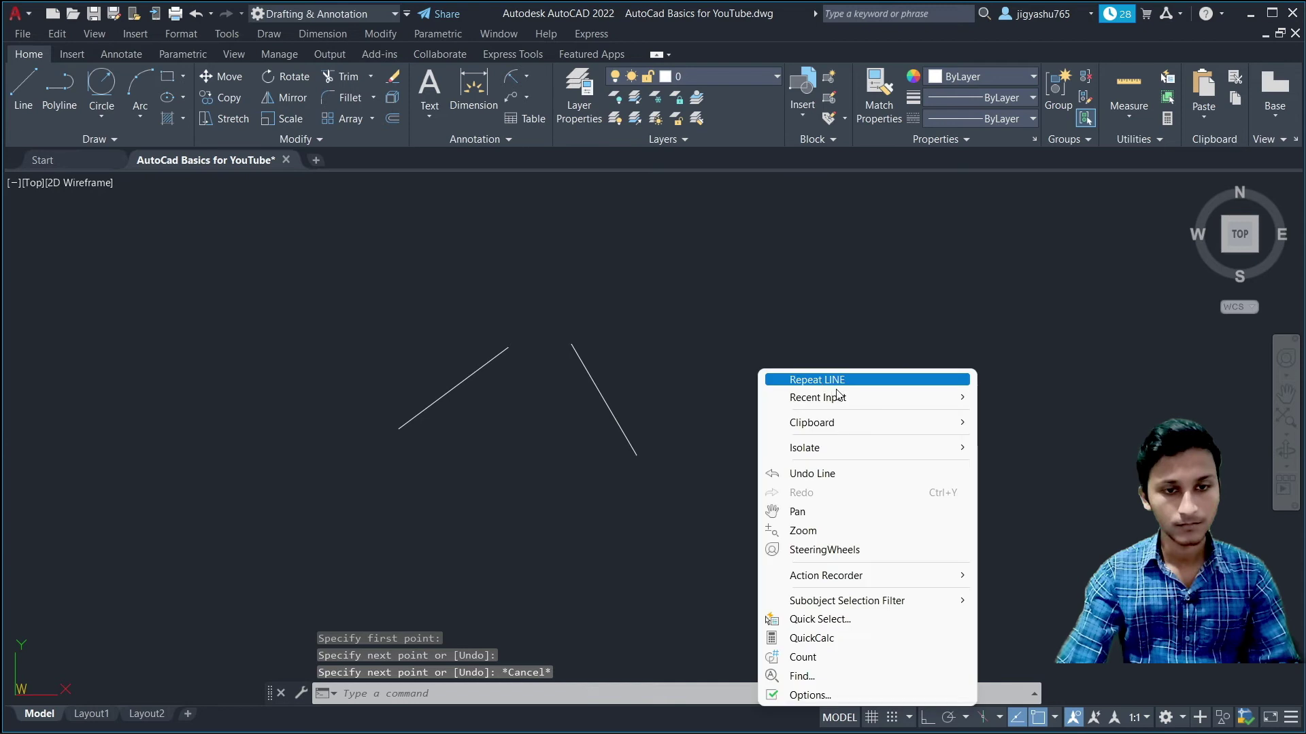
click(839, 381)
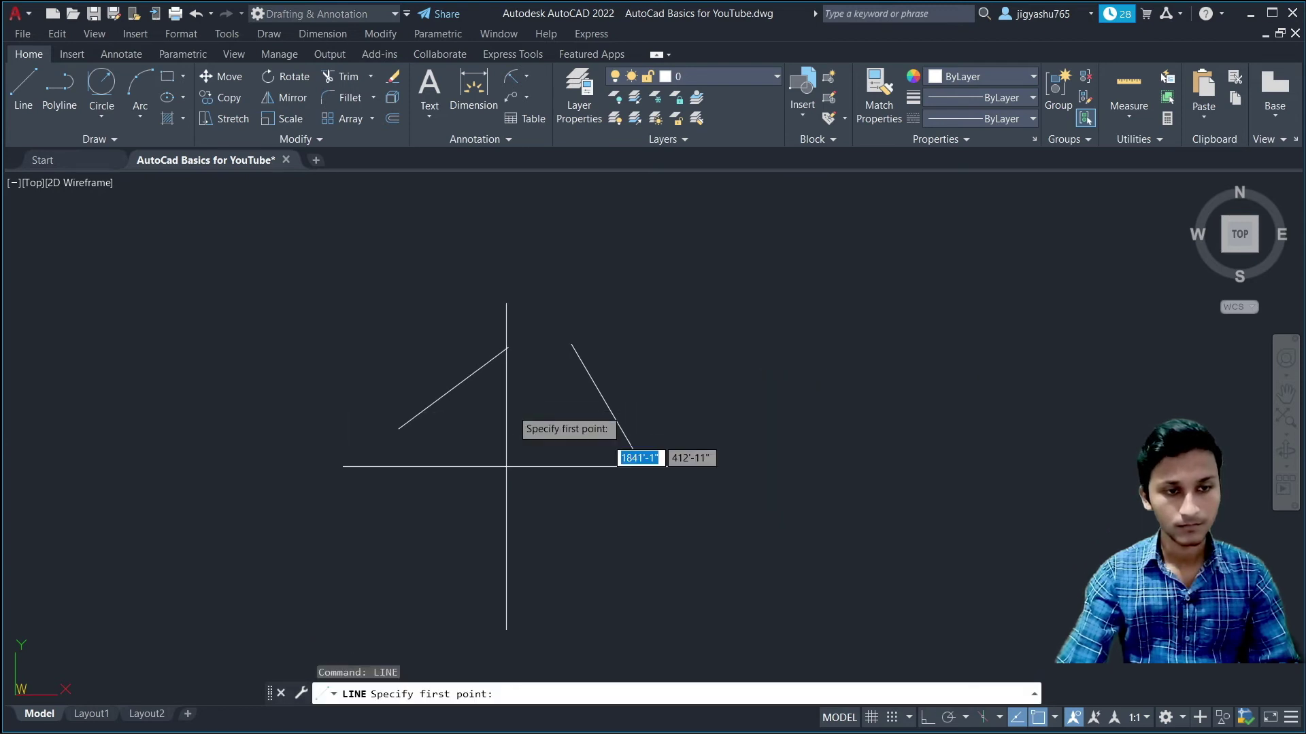
click(446, 534)
click(634, 534)
key(Escape)
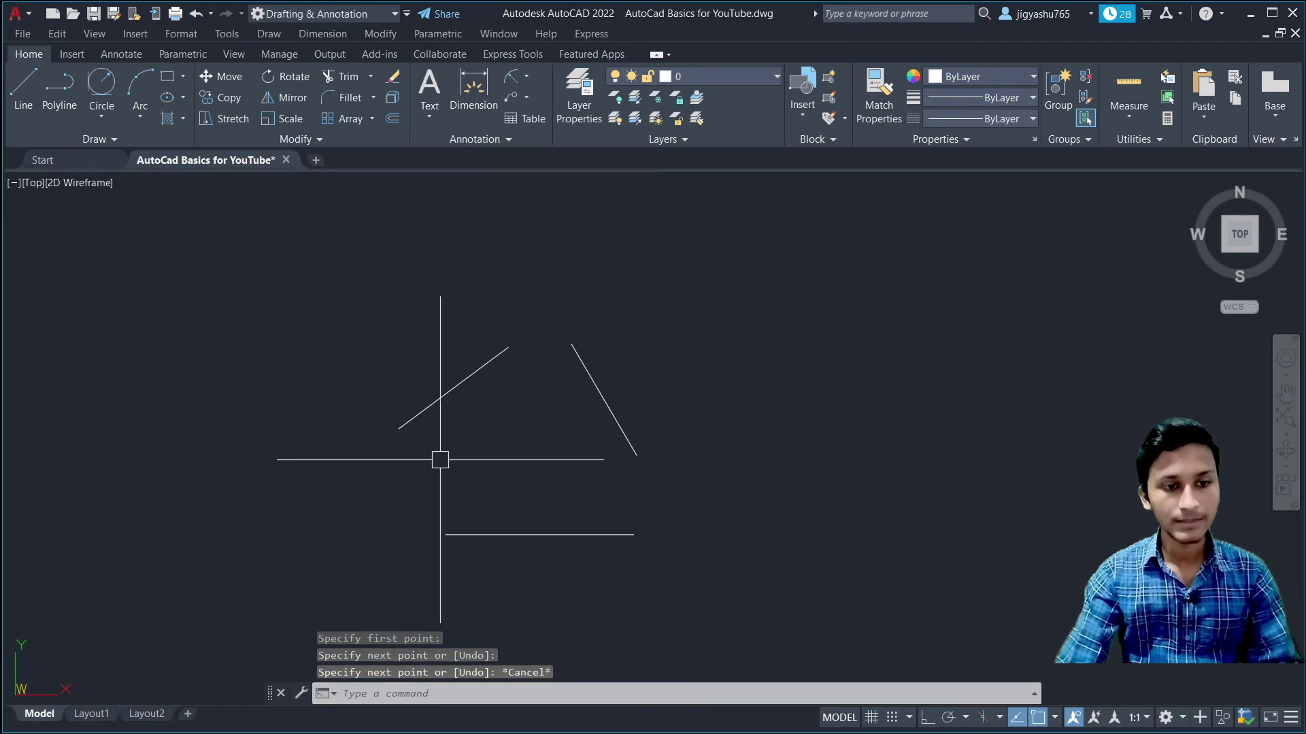
Draw an upper and a lower horizontal line on the right side
right_click(888, 299)
click(905, 304)
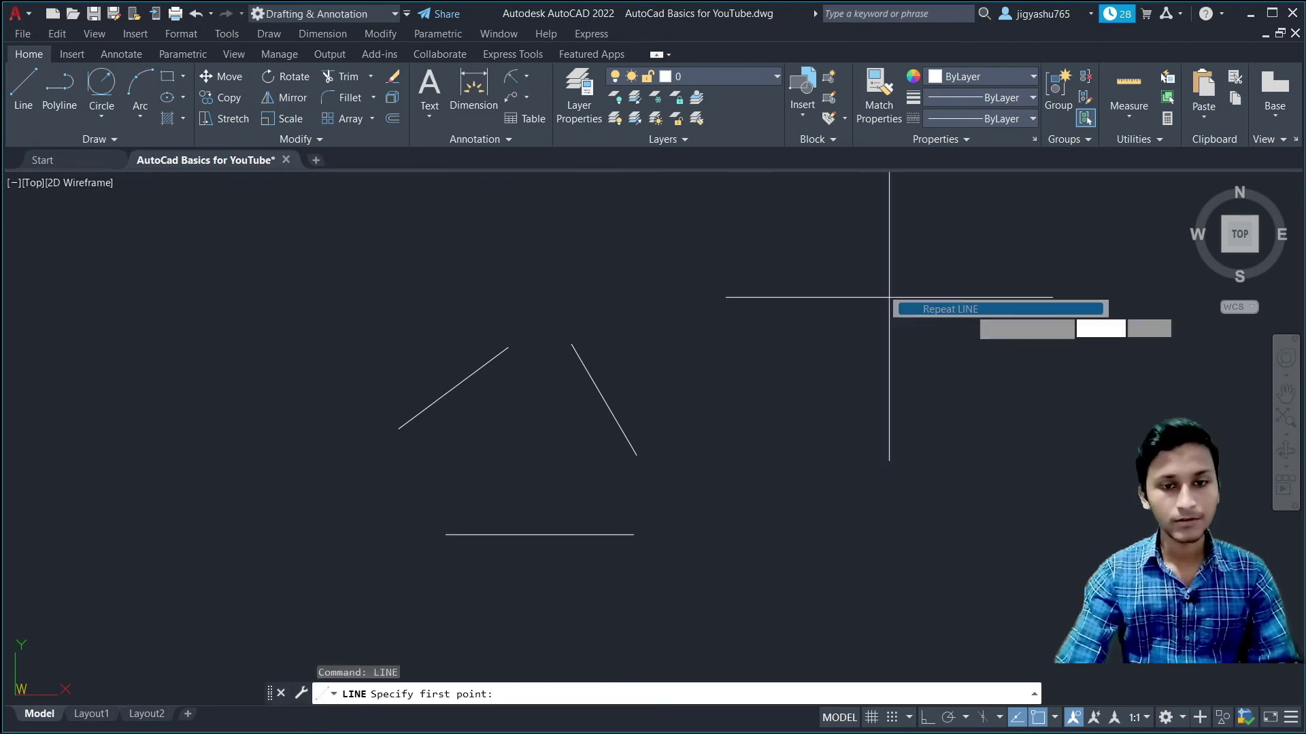
click(859, 340)
click(1057, 336)
key(Escape)
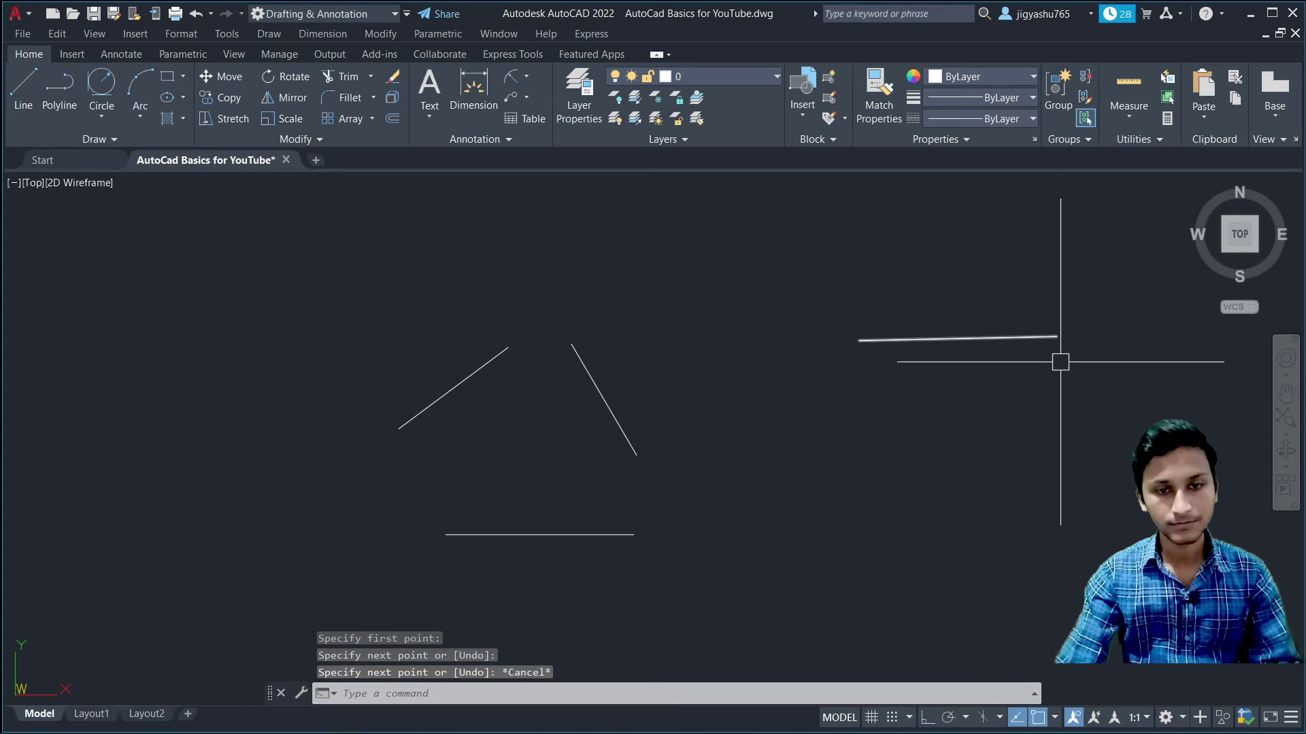
right_click(967, 411)
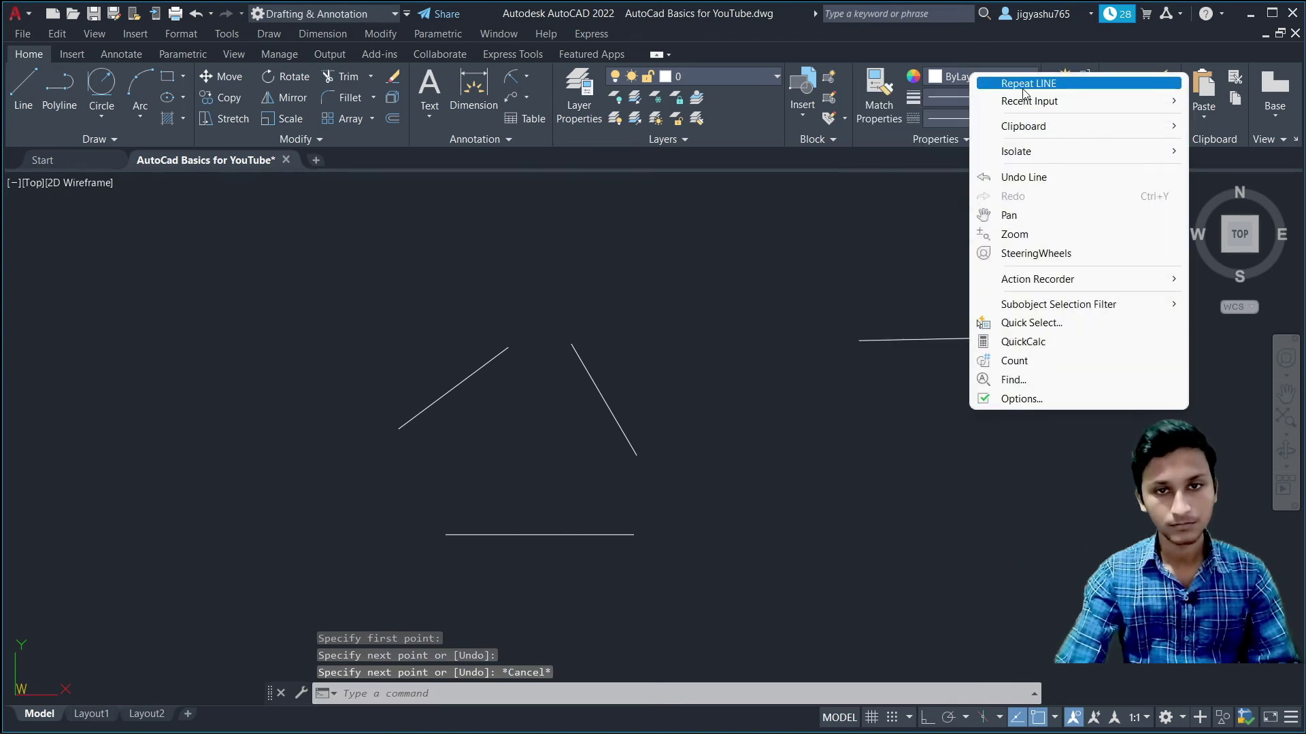
click(1020, 82)
click(887, 450)
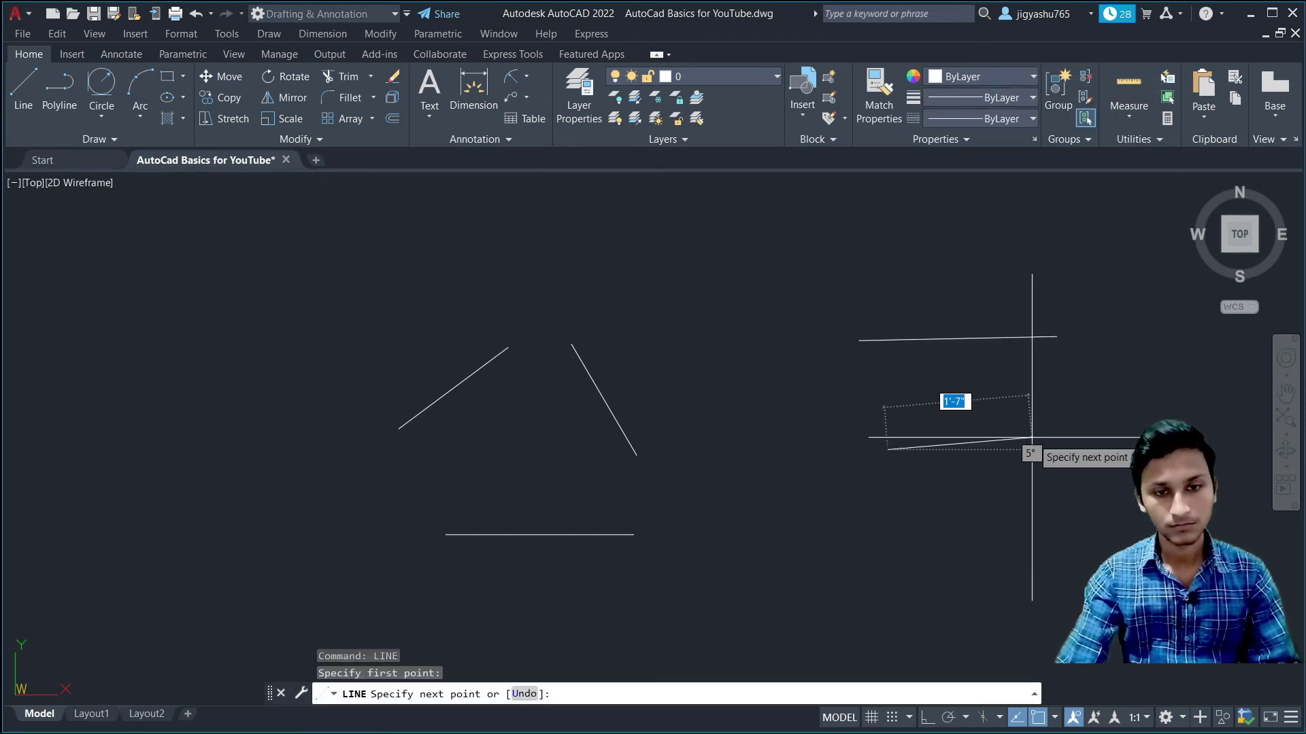
click(1102, 450)
key(Escape)
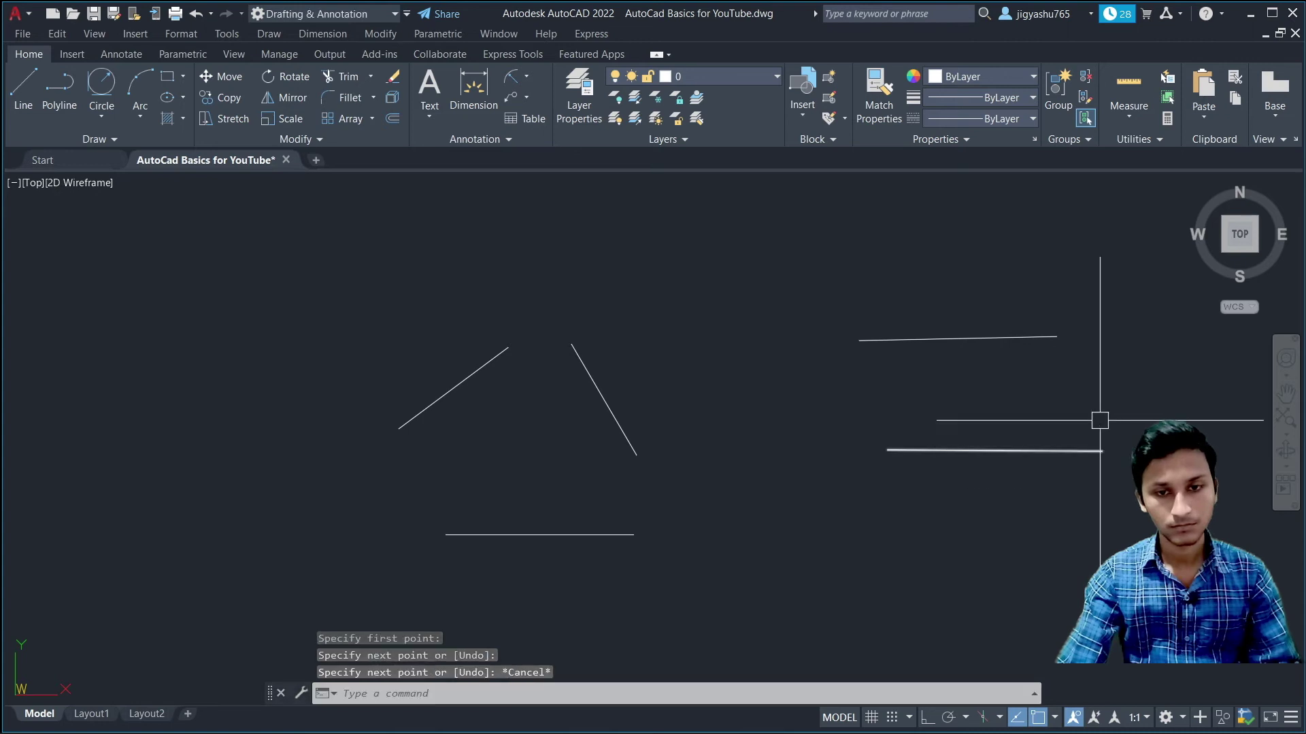
Draw a diagonal line at the far right of the two horizontals
right_click(1098, 340)
click(1108, 352)
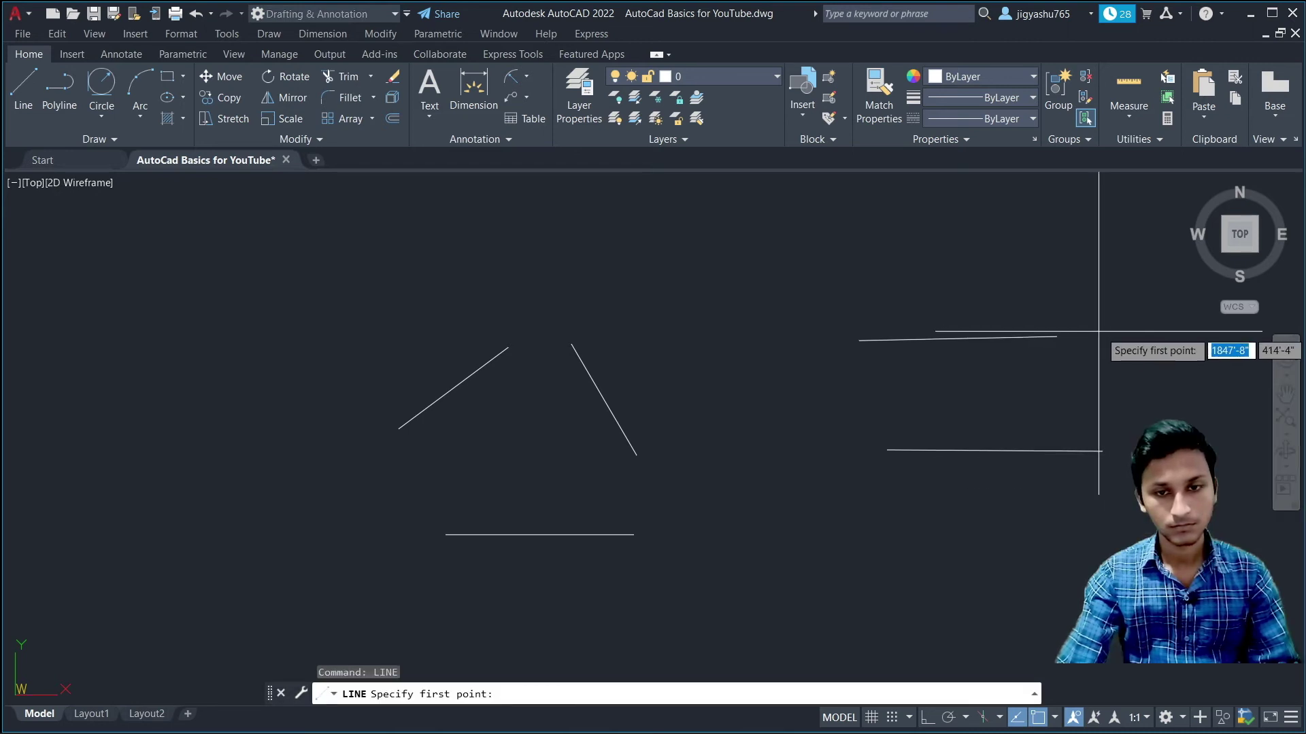
click(1127, 337)
click(1194, 439)
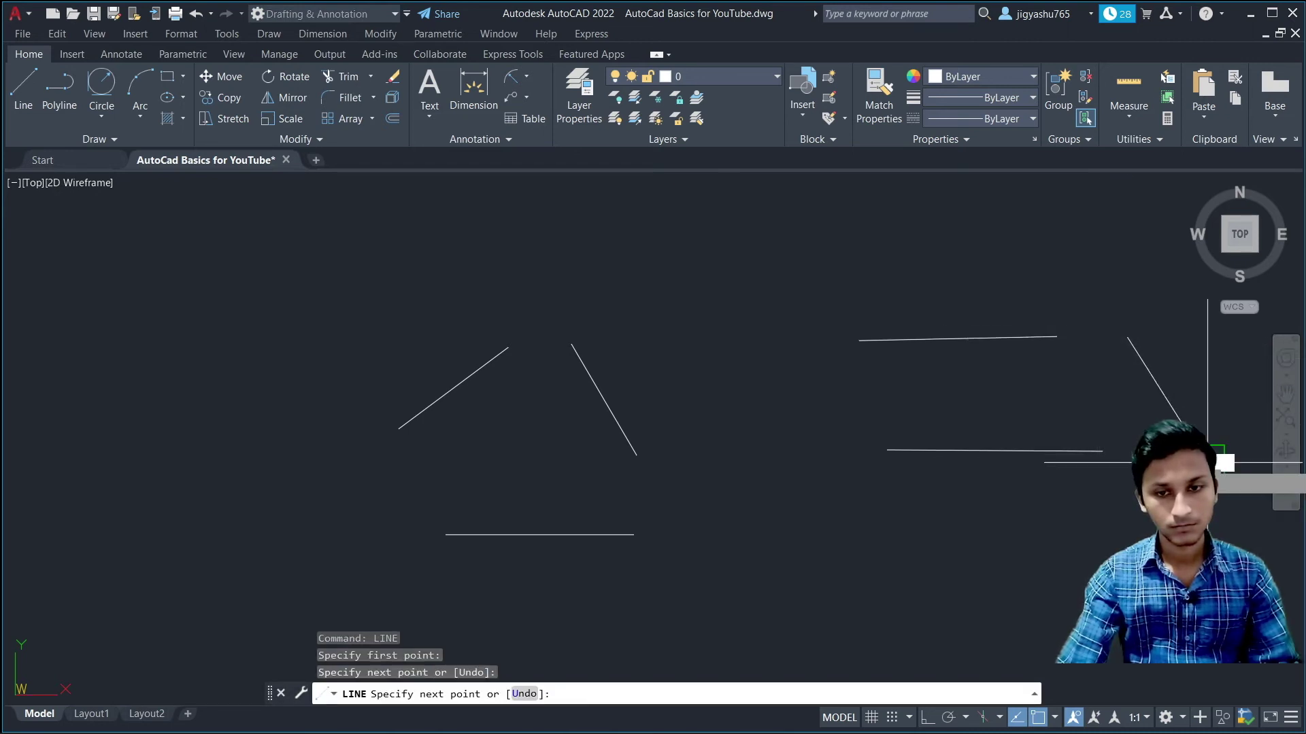
key(Escape)
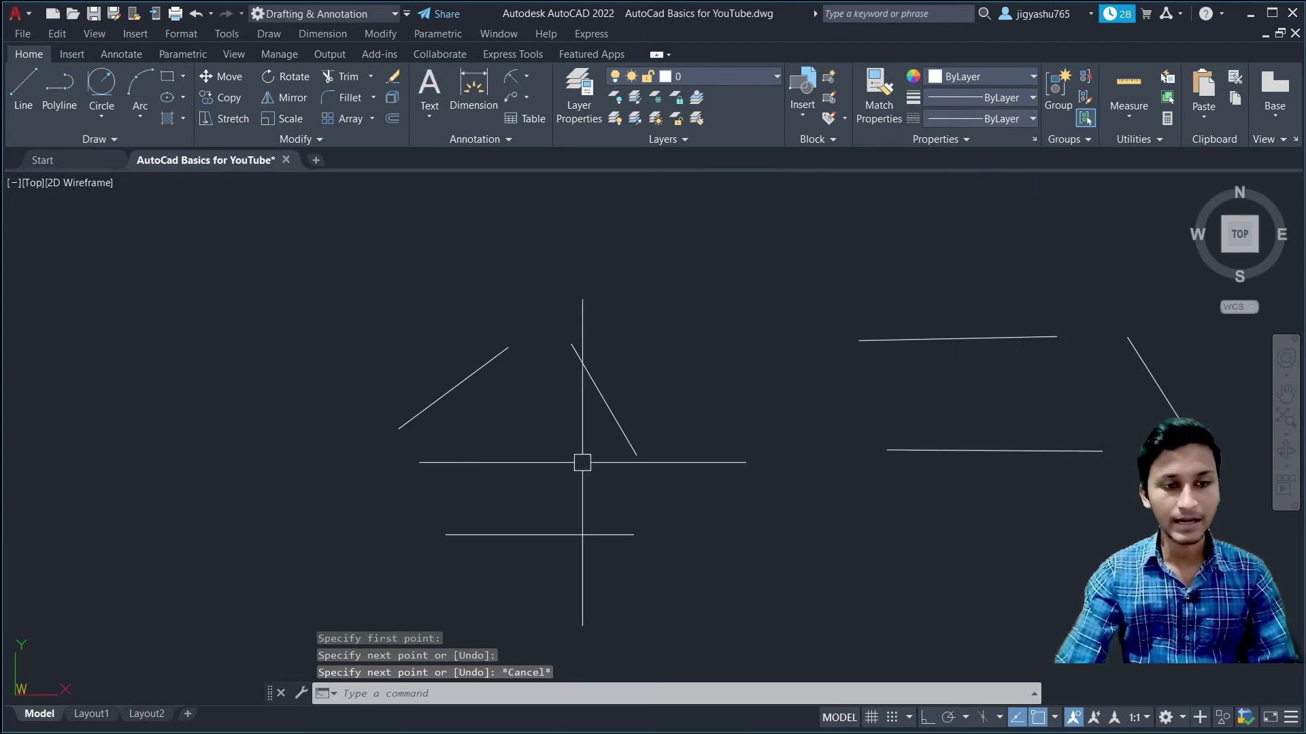
Inscribe a Tan, Tan, Tan circle touching both left diagonals and the bottom line
click(104, 113)
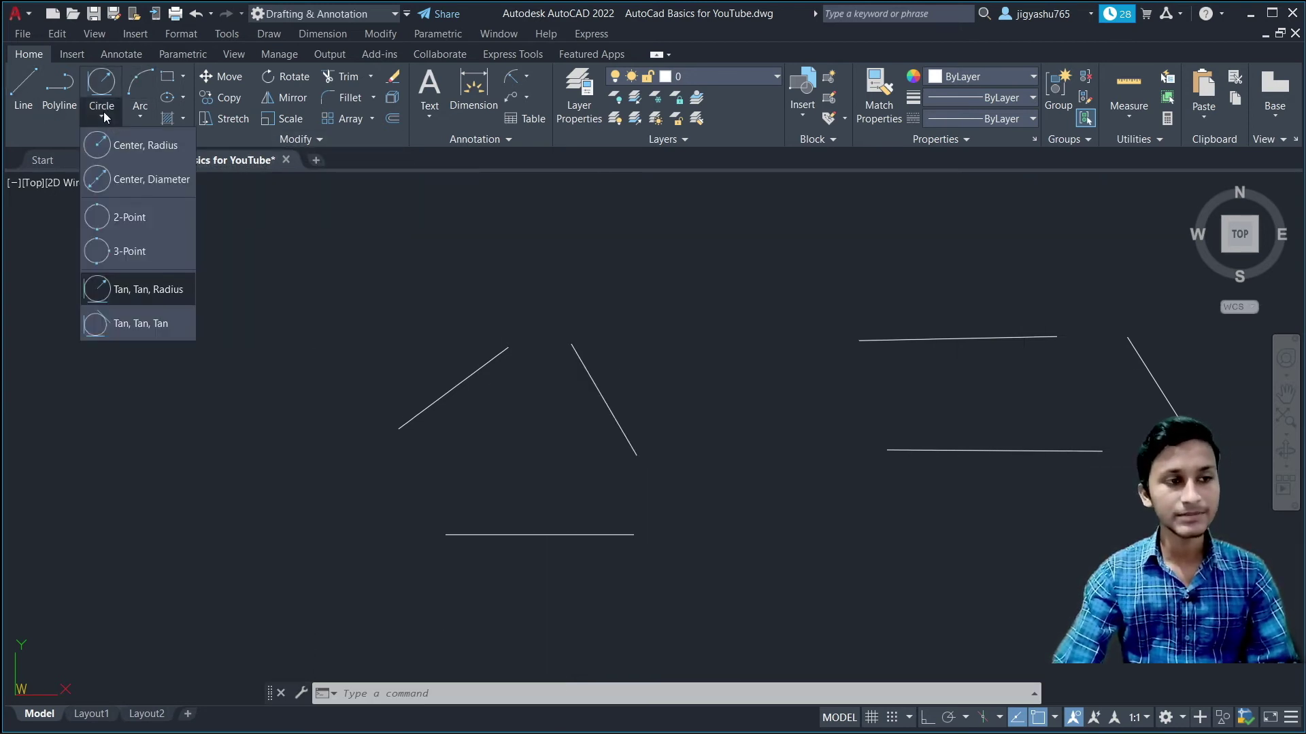
click(133, 321)
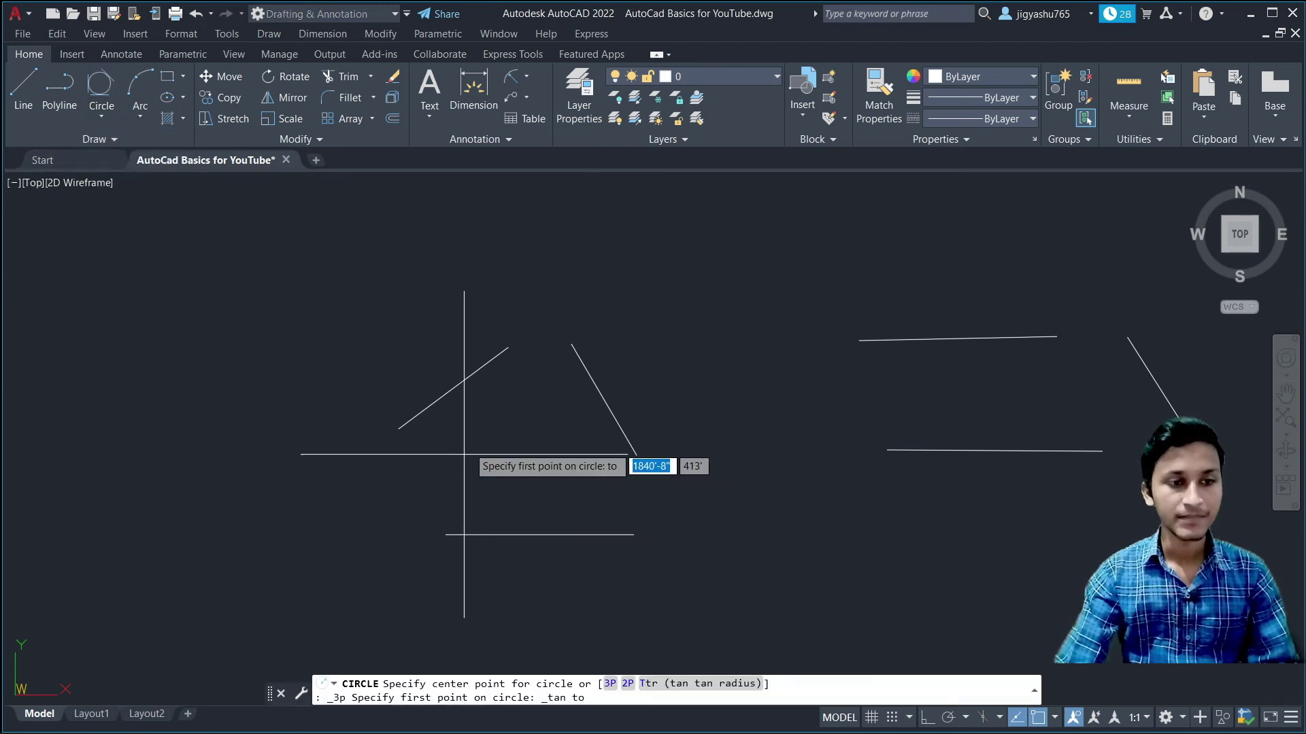
click(459, 387)
click(603, 398)
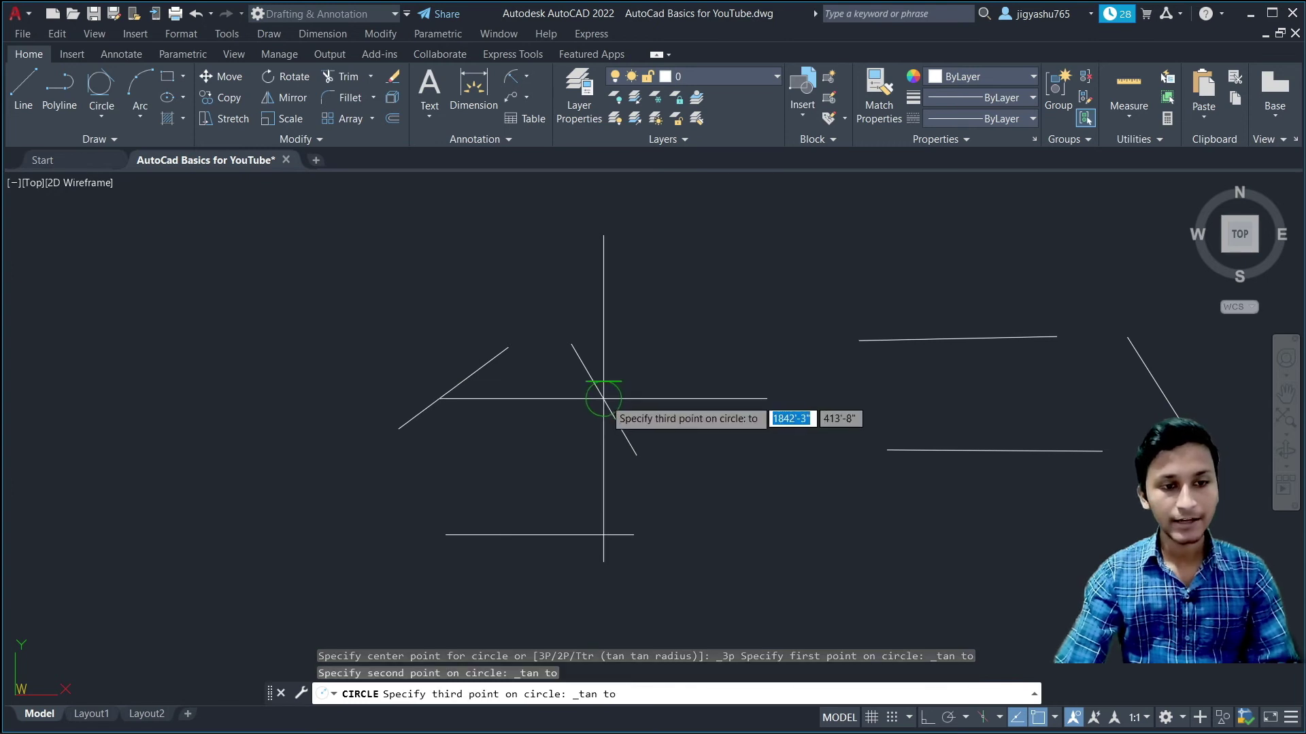
click(532, 534)
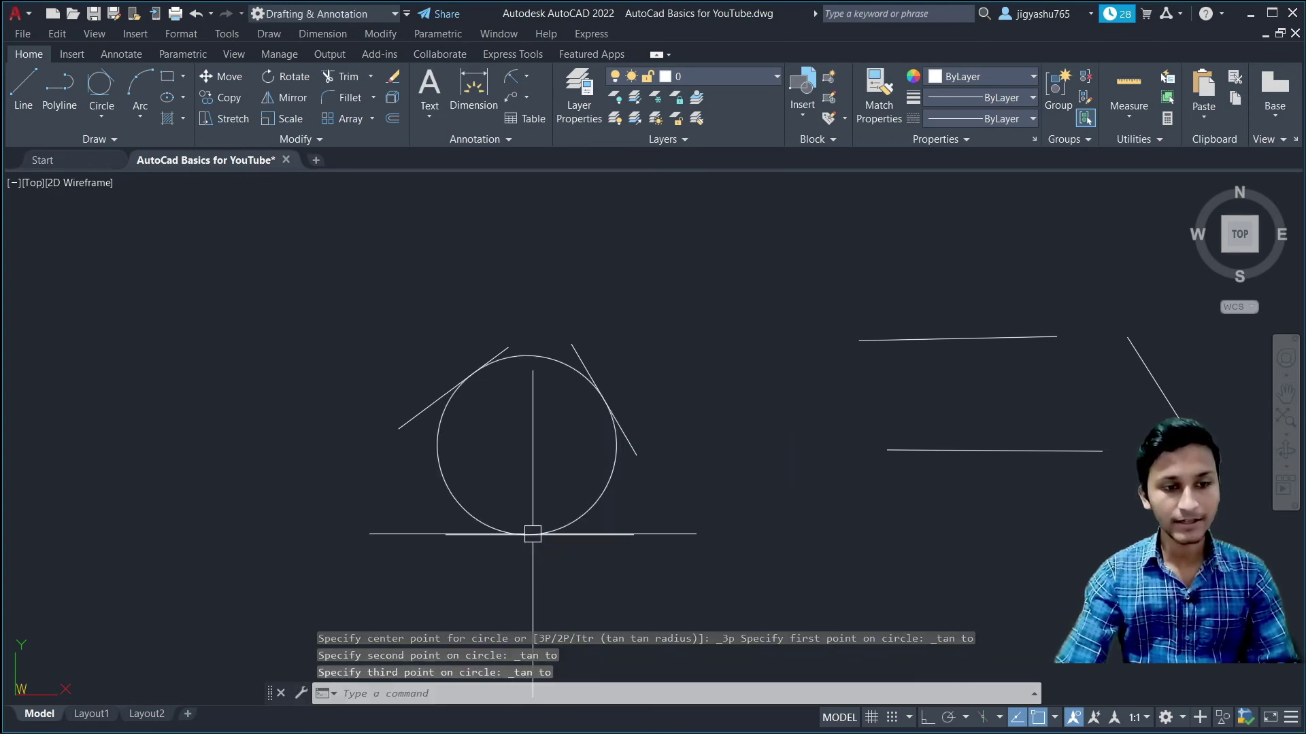
scroll(612, 429, up, 3)
scroll(612, 429, down, 3)
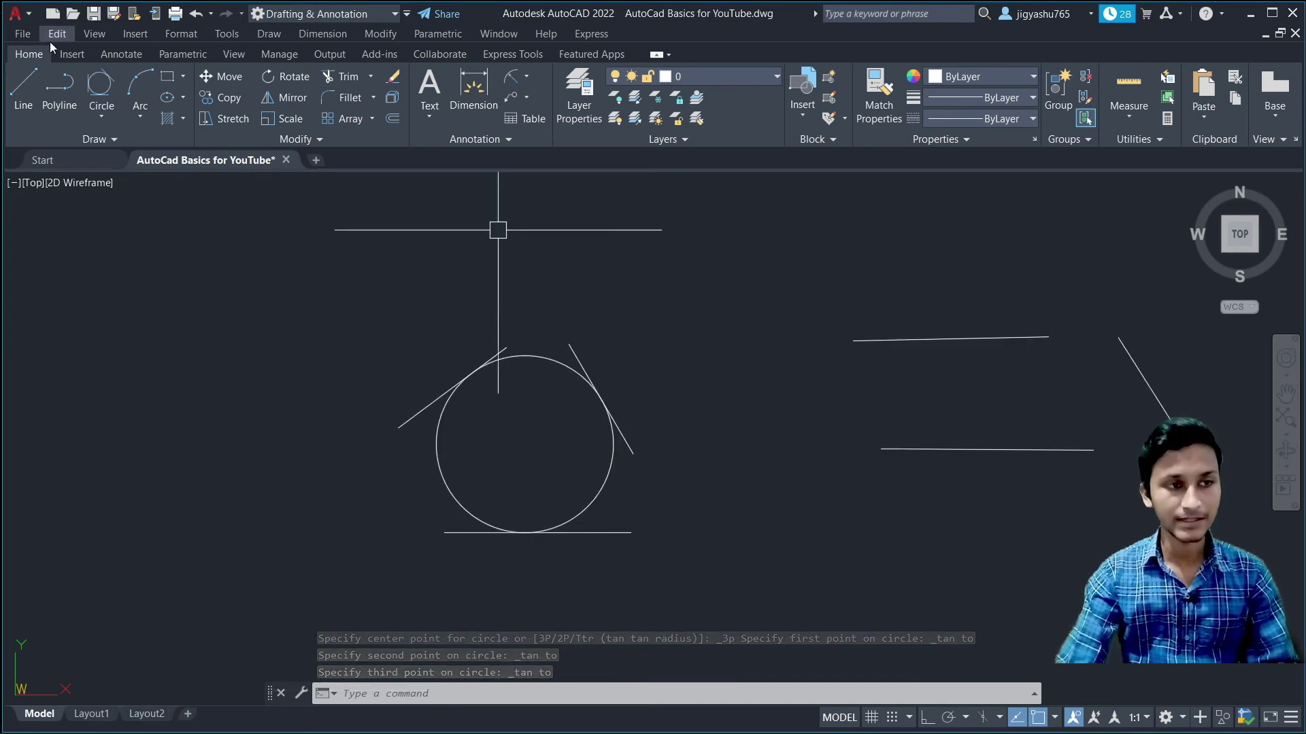
Fit a Tan, Tan, Tan circle between the right horizontals and the far-right diagonal
click(100, 106)
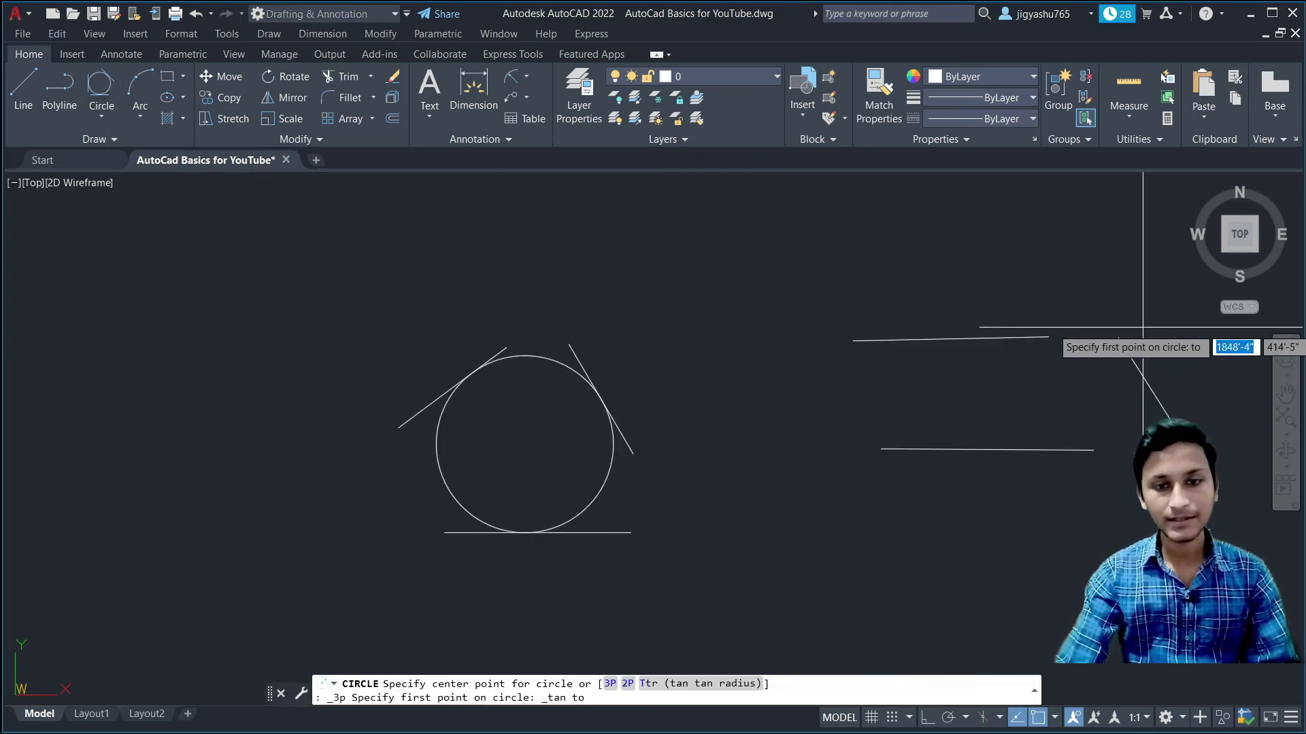
click(973, 338)
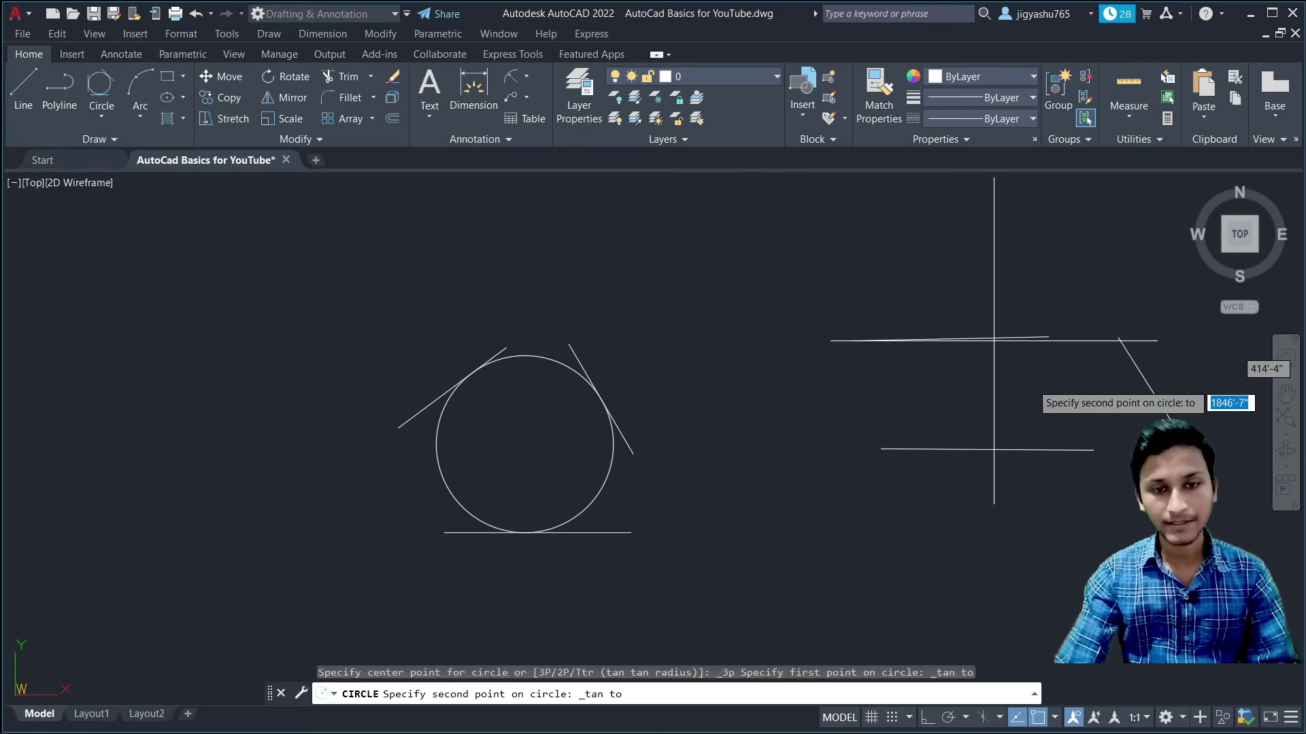
click(1155, 395)
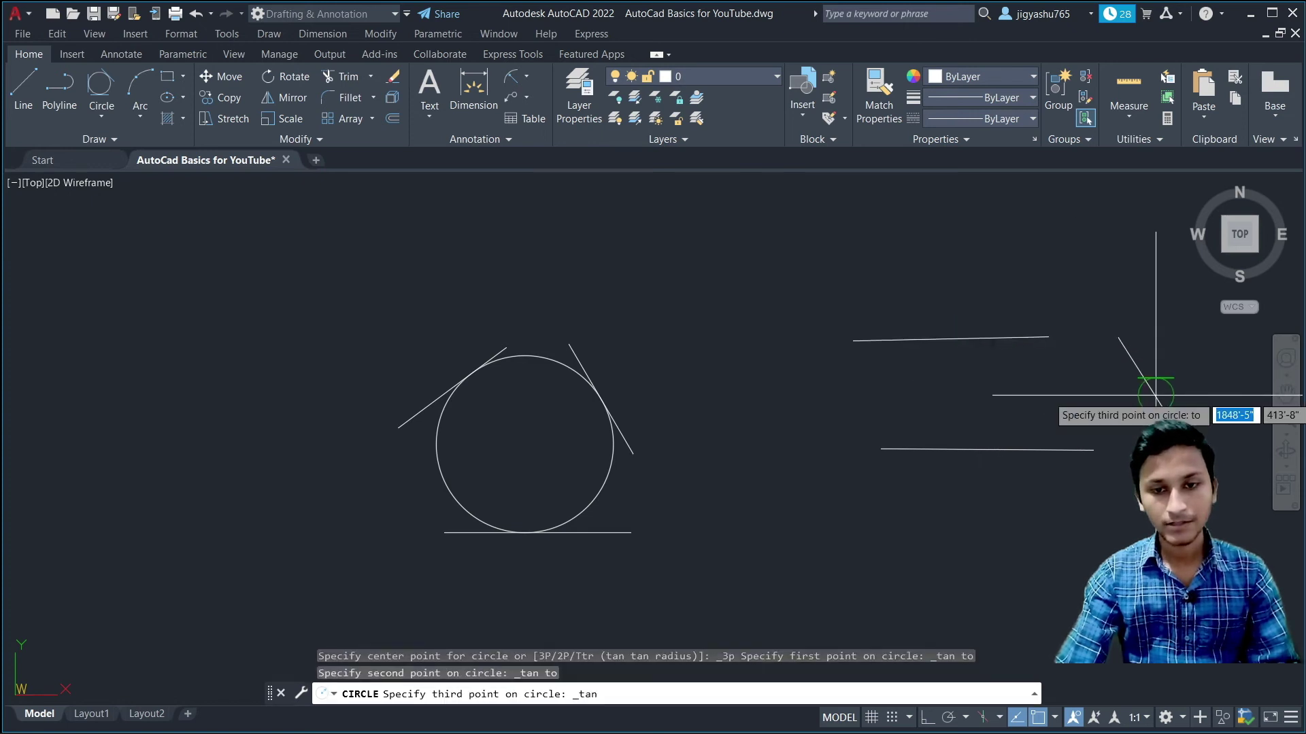
click(1010, 446)
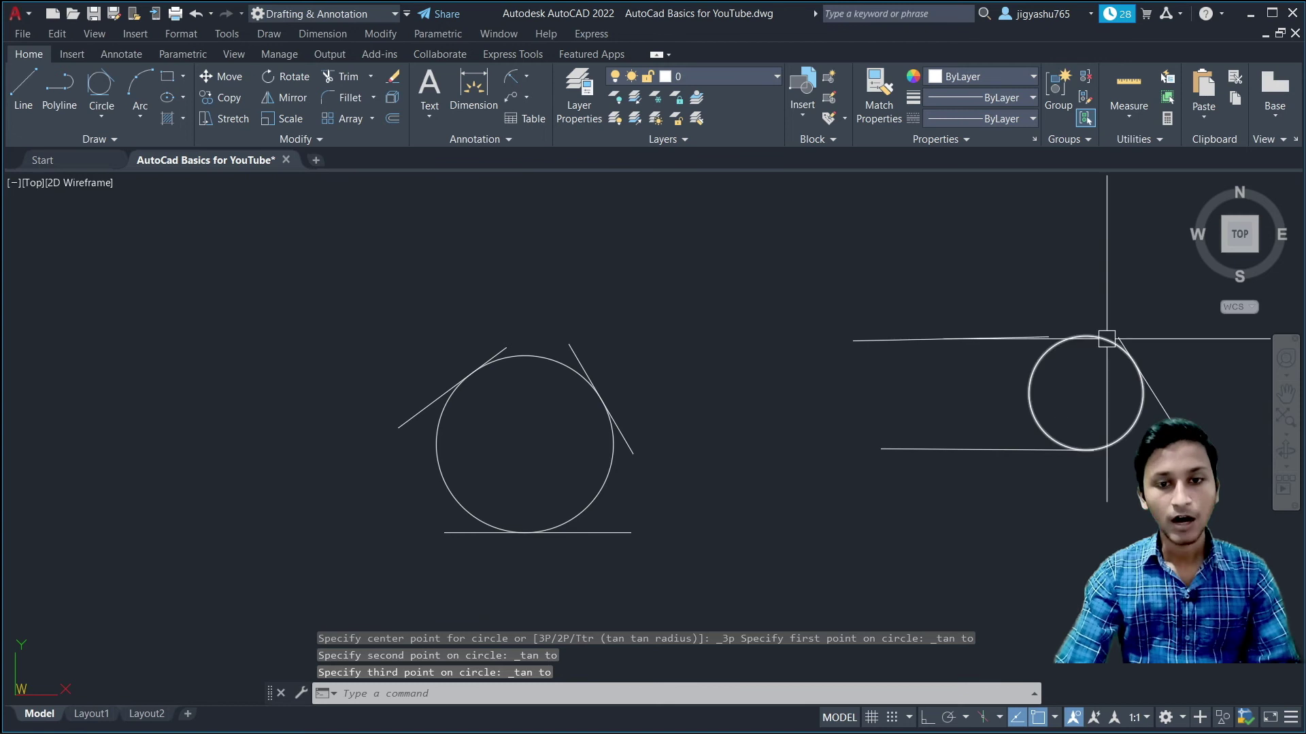
click(970, 336)
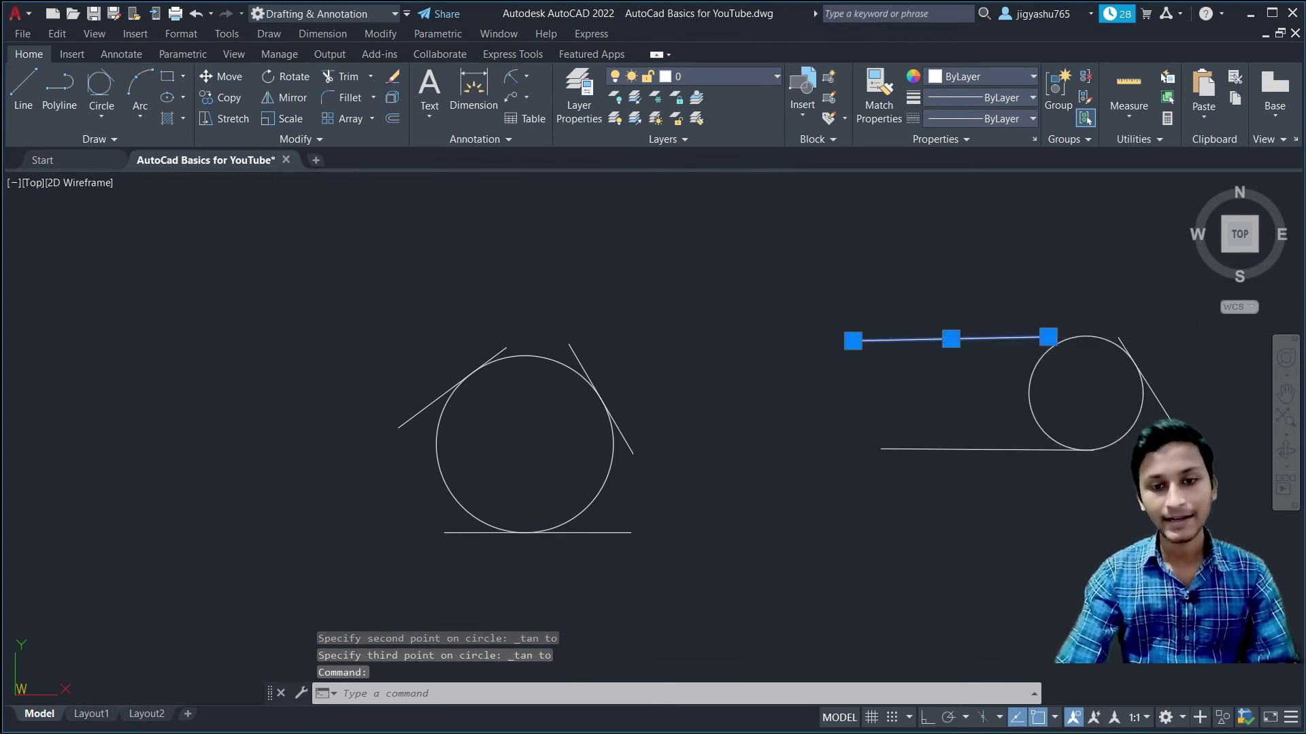
Stretch the upper right horizontal line's endpoint out toward the far-right diagonal
click(1048, 336)
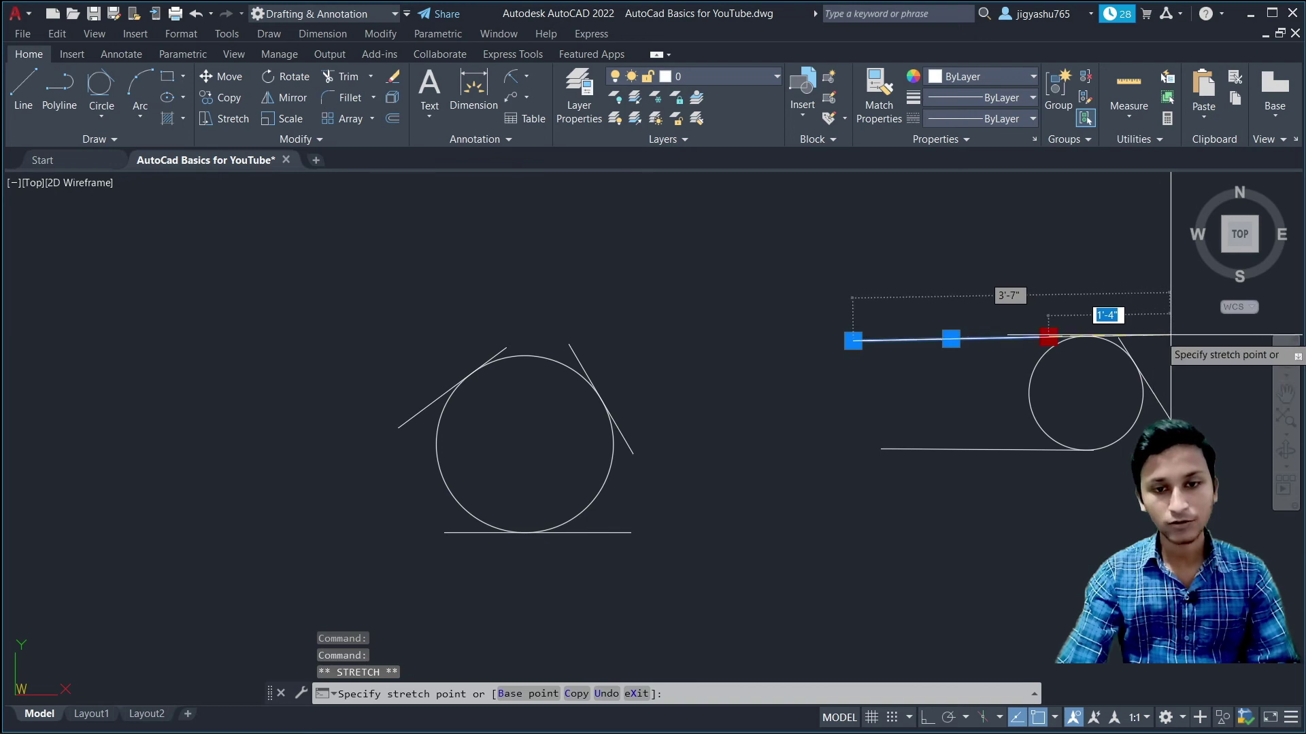
click(1187, 335)
key(Escape)
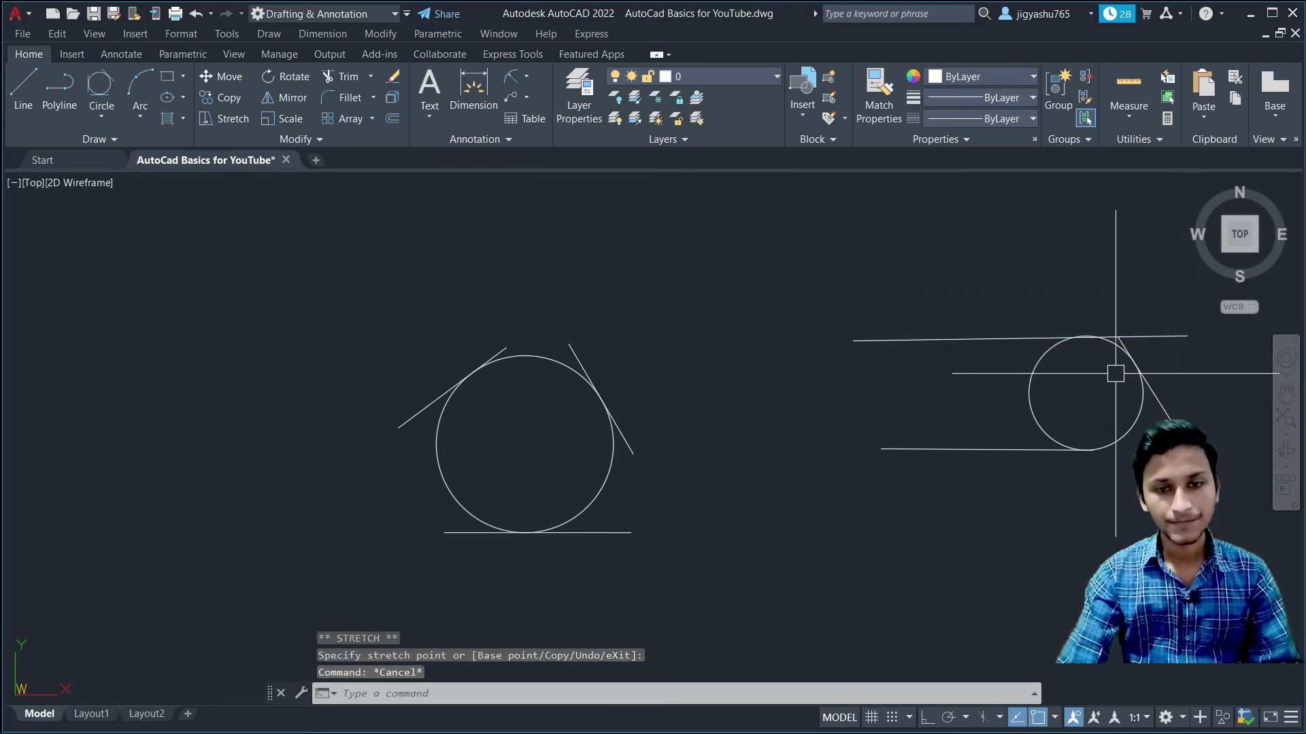
click(1012, 340)
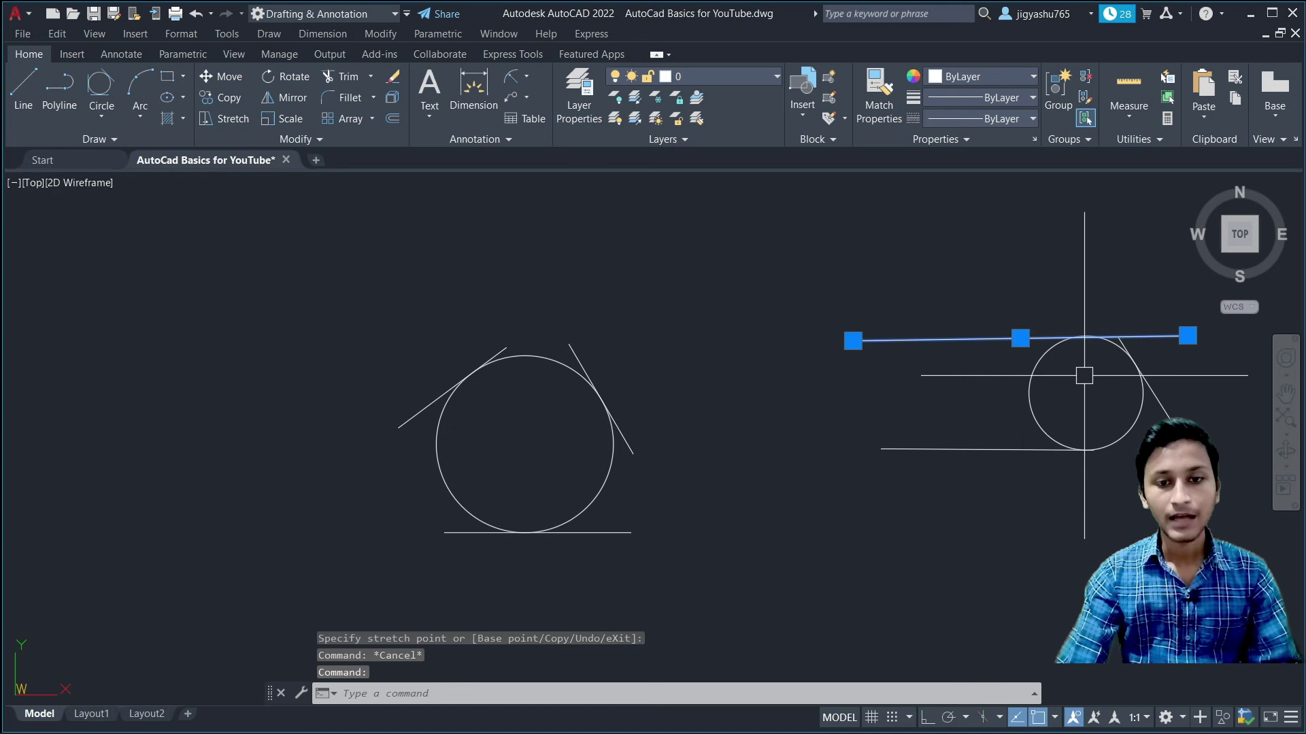
click(1135, 423)
key(Delete)
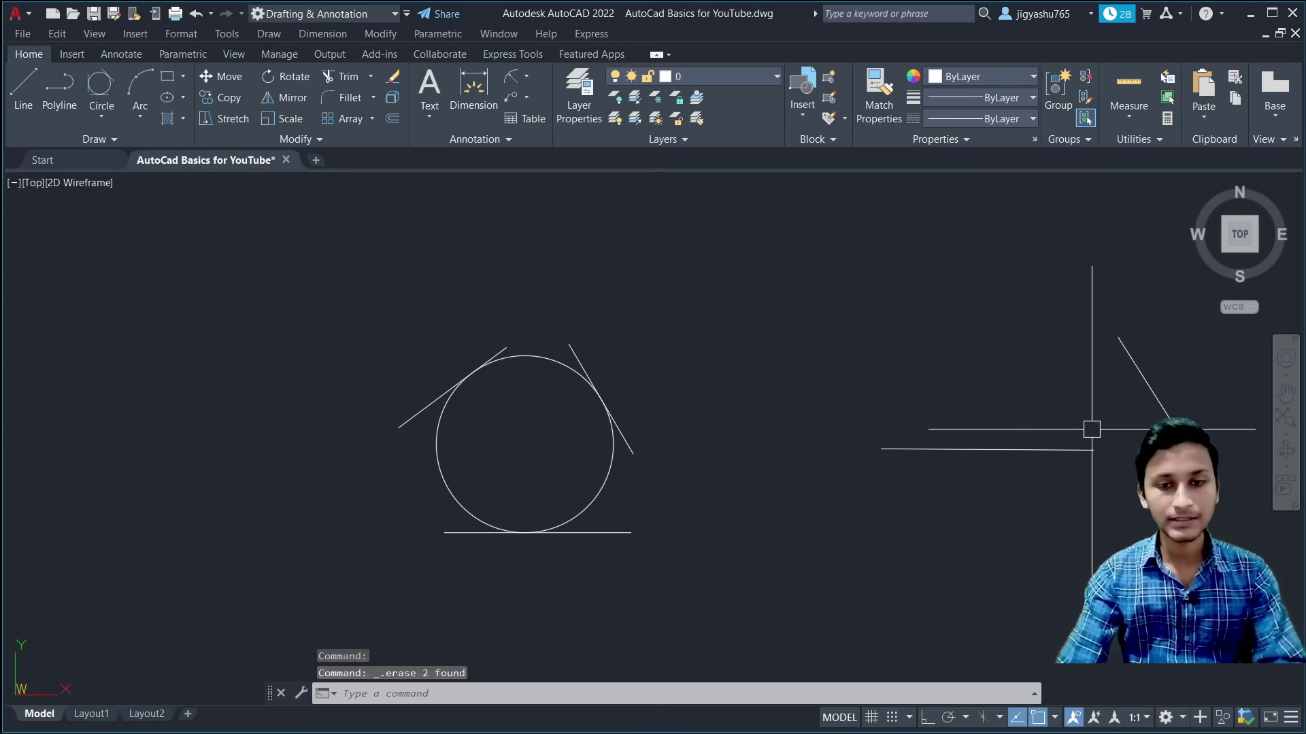
key(ctrl+z)
Erase the right-hand circle and redraw it tangent to the upper, lower and sloped lines
click(1039, 351)
key(Delete)
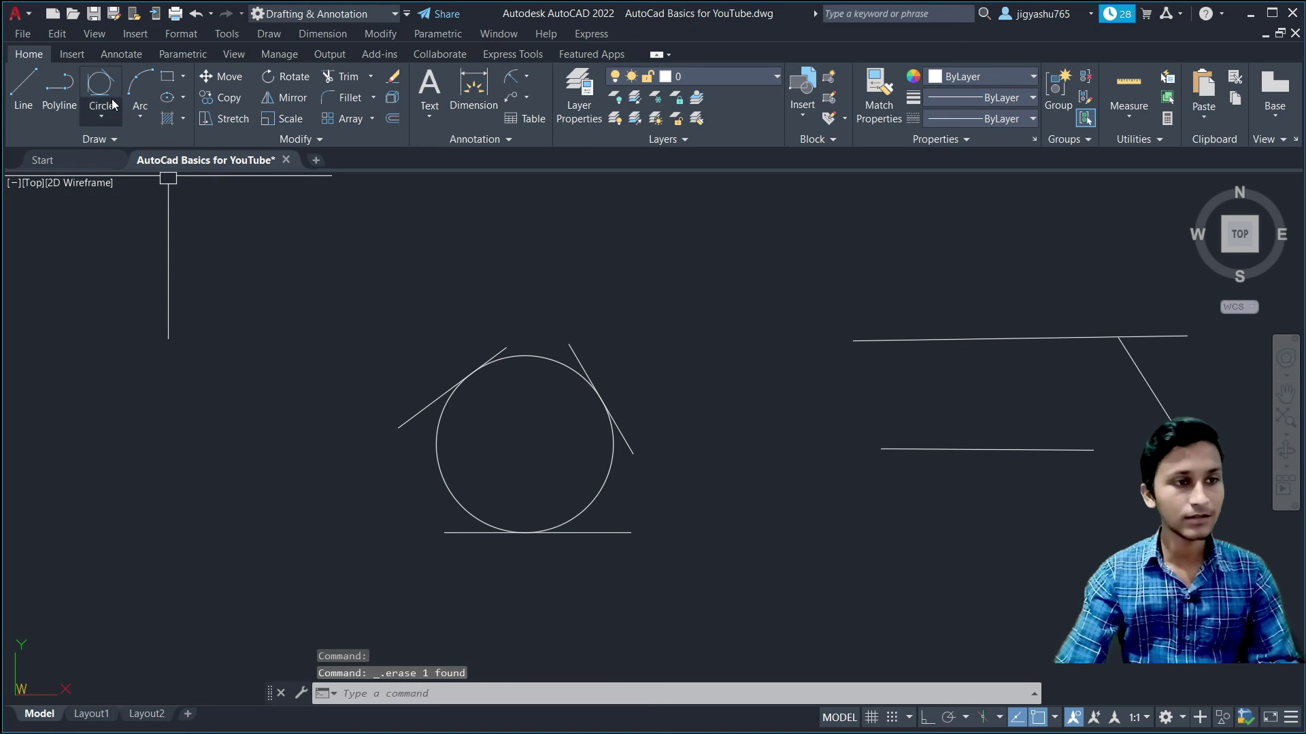
click(1017, 338)
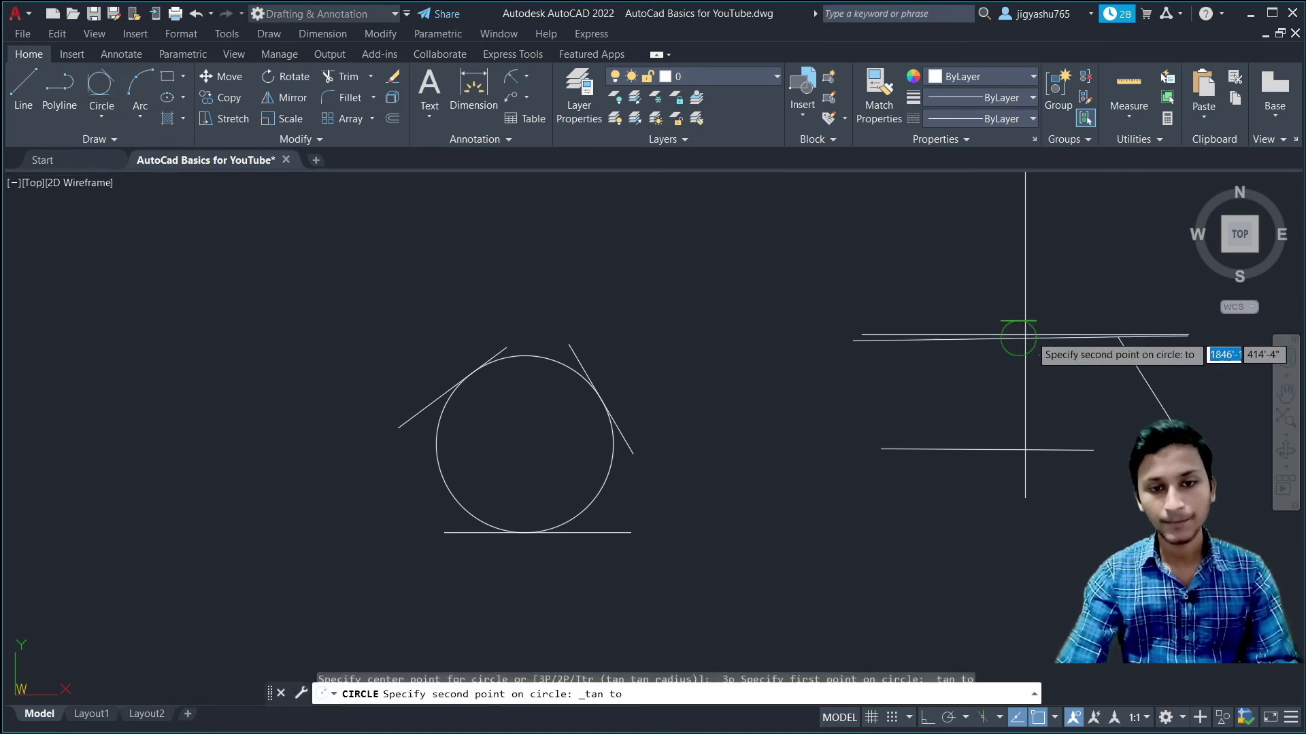
click(1146, 377)
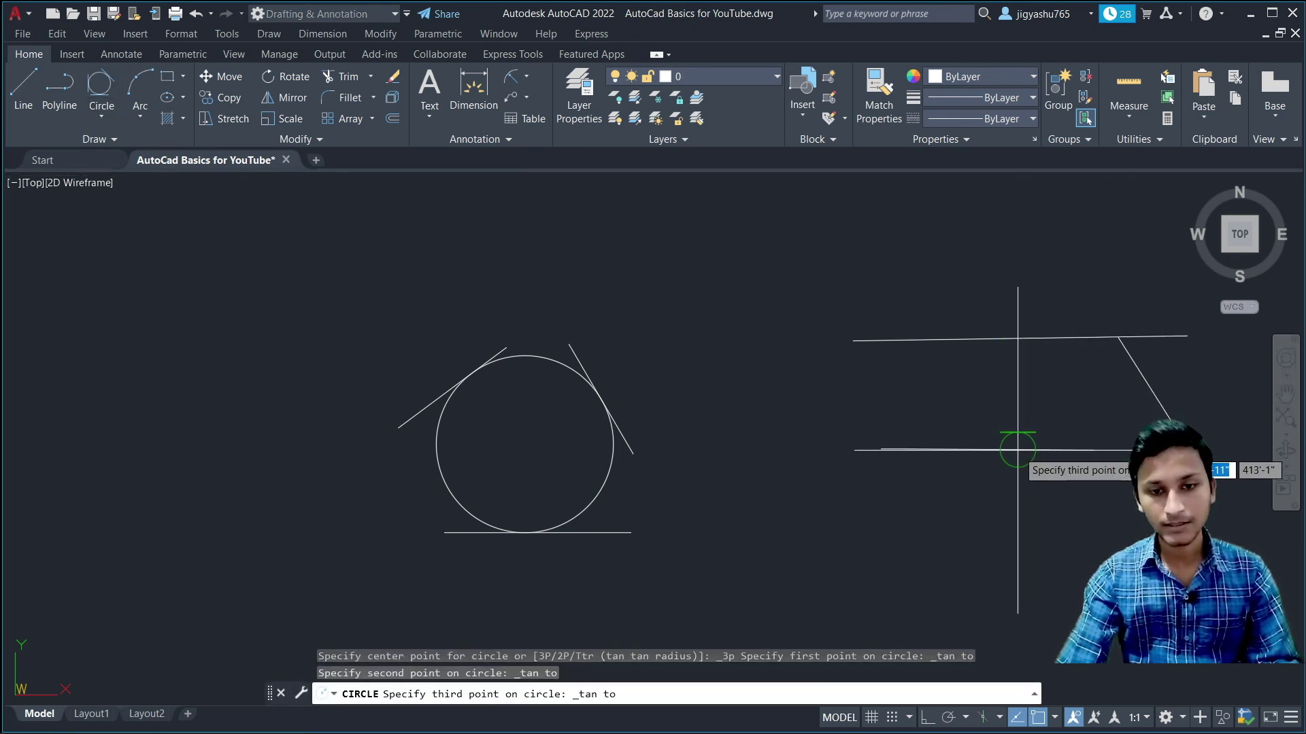
click(1017, 450)
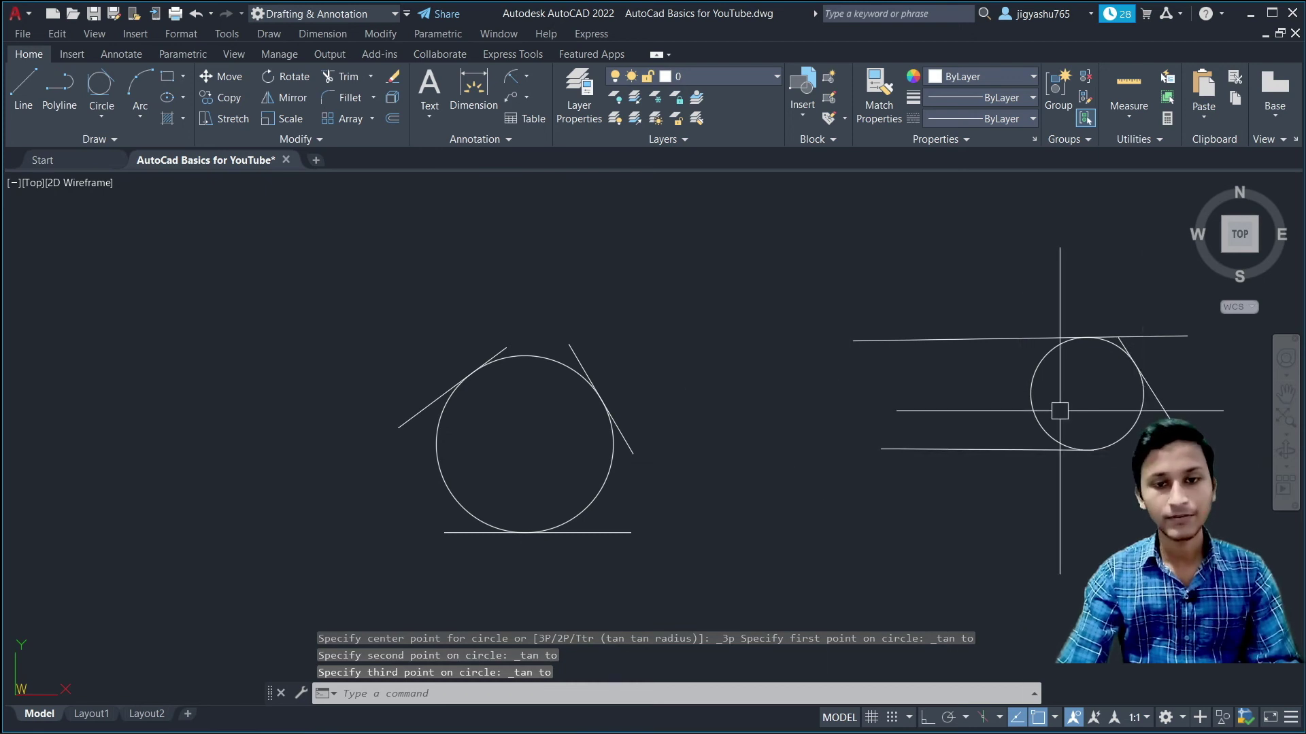
scroll(1089, 409, up, 8)
Draw a near-horizontal line in the empty area right of the tangent circles
scroll(1074, 398, down, 3)
scroll(1073, 400, up, 1)
scroll(568, 442, down, 4)
scroll(445, 465, up, 5)
scroll(475, 417, up, 1)
scroll(515, 350, up, 1)
scroll(606, 362, down, 1)
scroll(606, 361, down, 3)
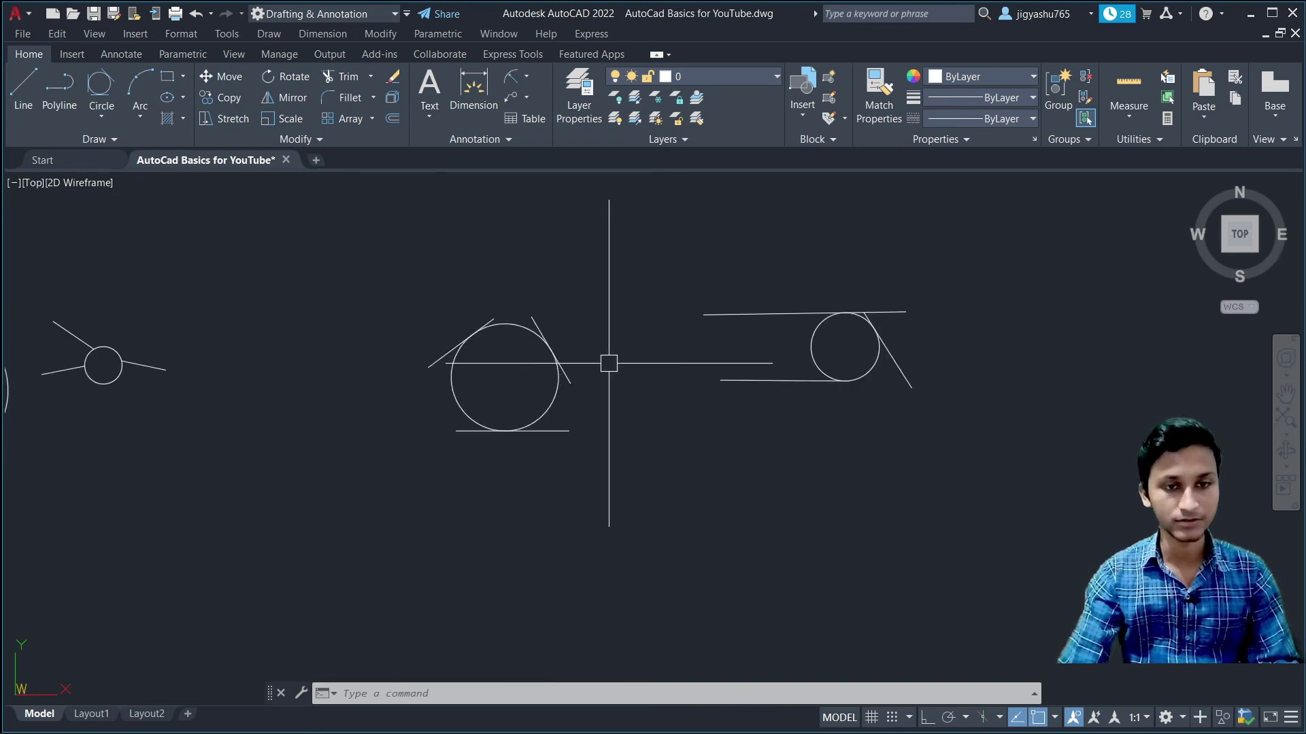
scroll(292, 306, down, 2)
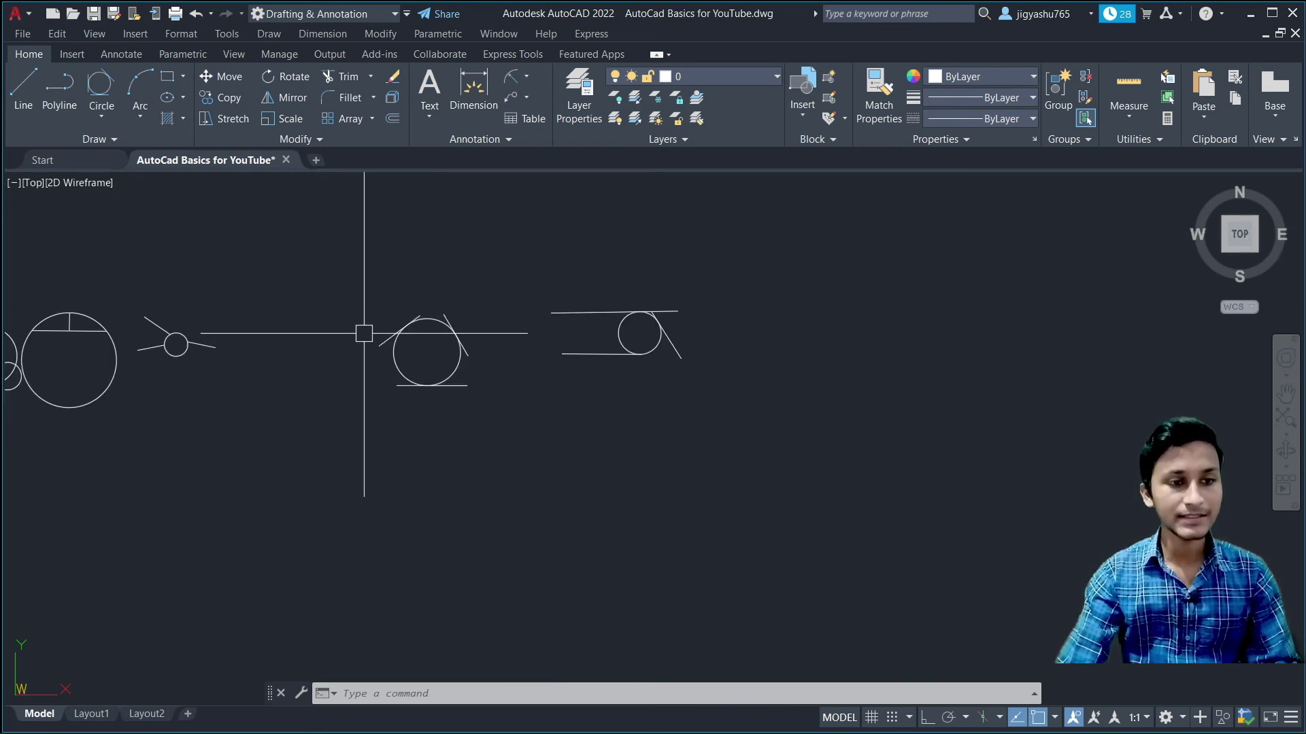
scroll(896, 413, up, 2)
scroll(955, 371, up, 2)
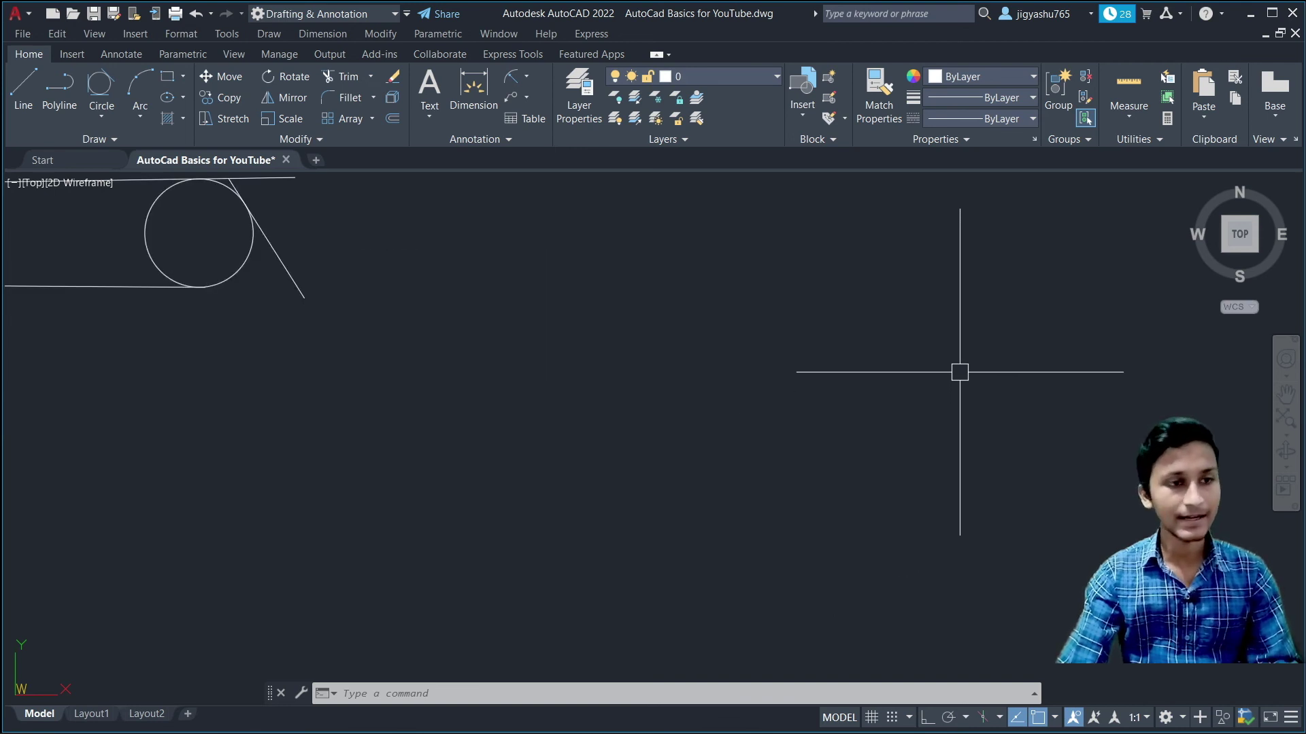
click(23, 88)
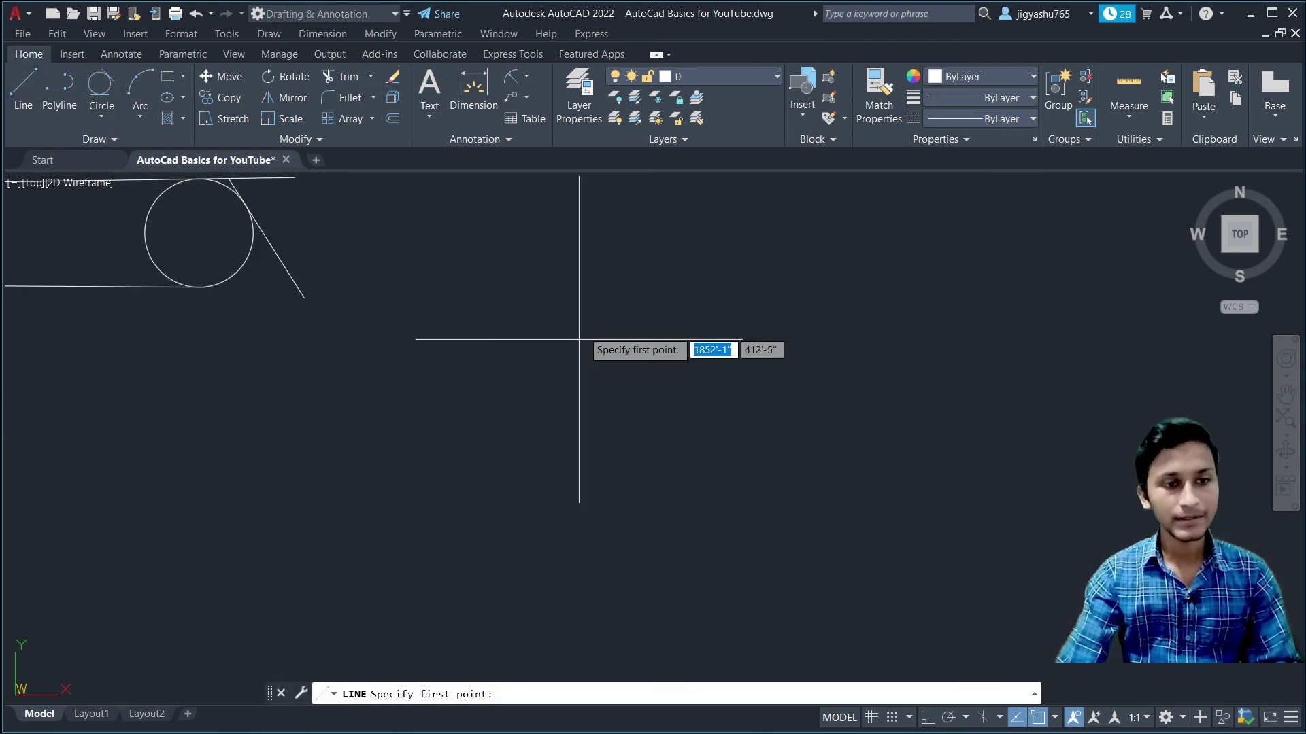
click(575, 296)
click(1023, 310)
key(Escape)
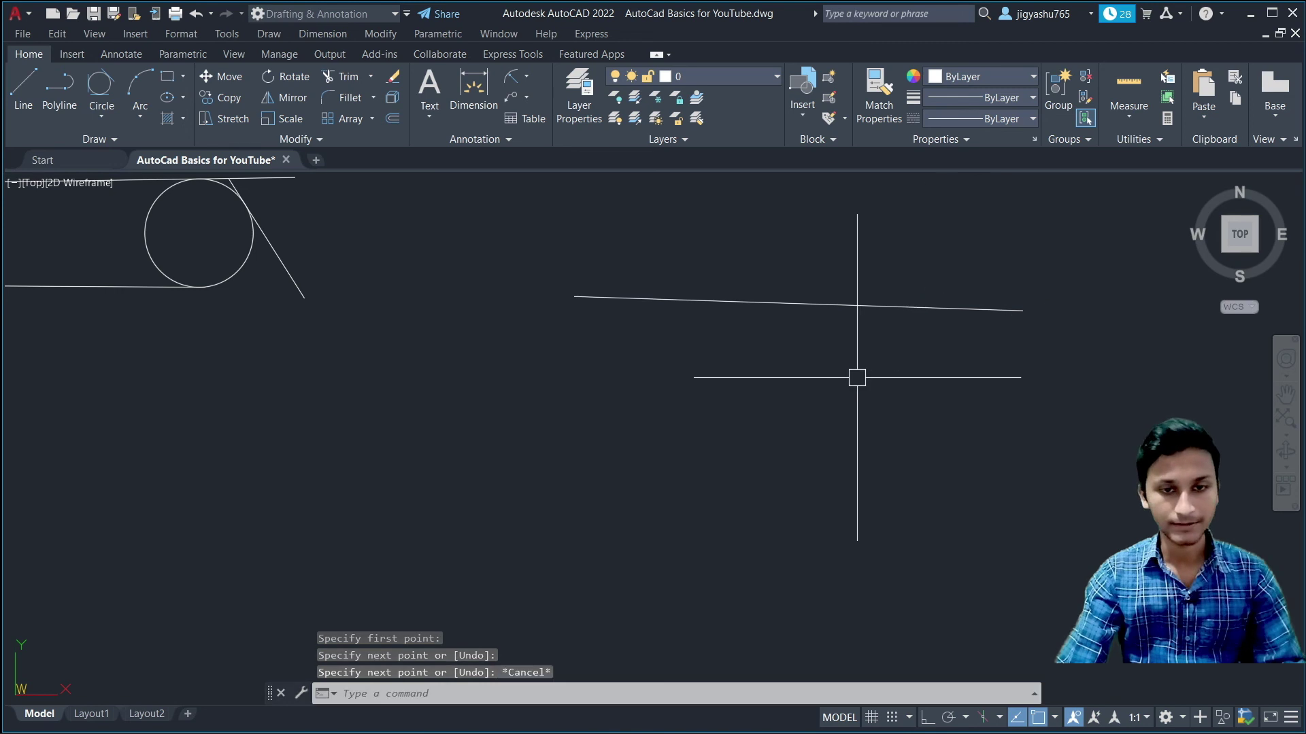
Draw a sloped line below the near-horizontal one
click(30, 107)
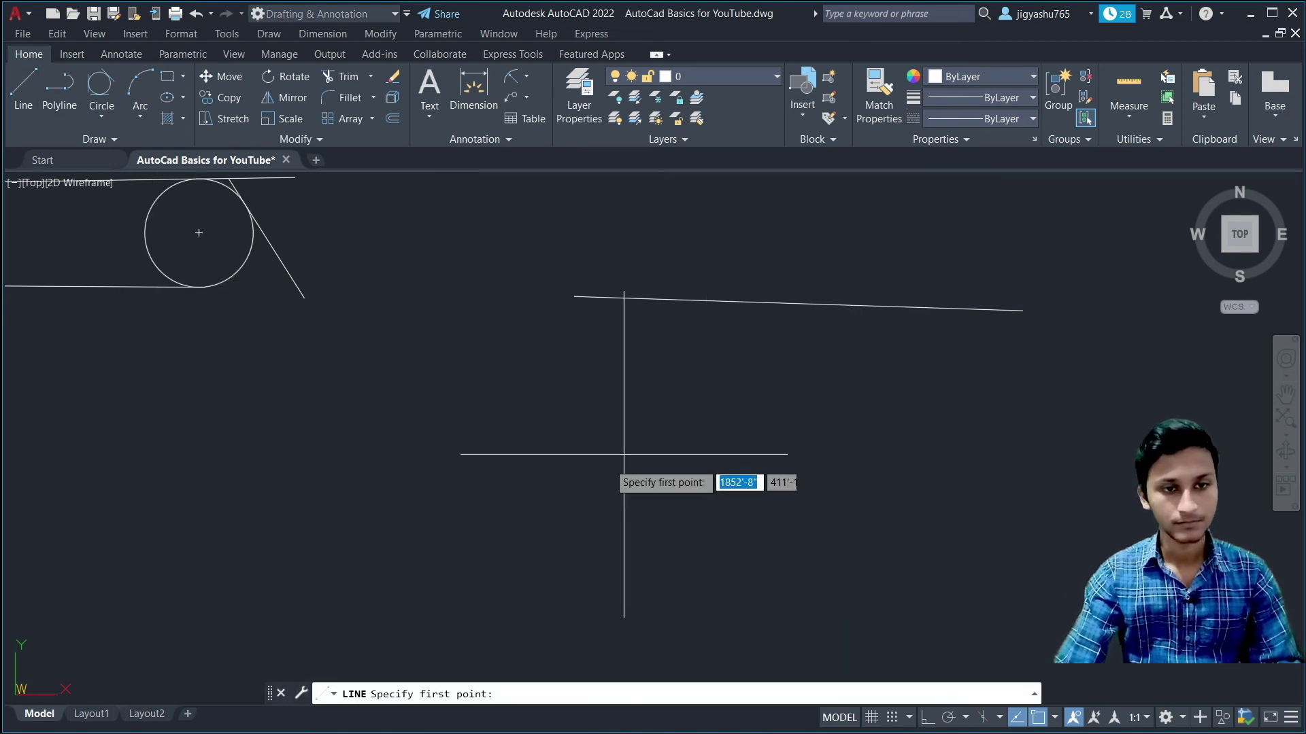
click(605, 506)
click(1092, 436)
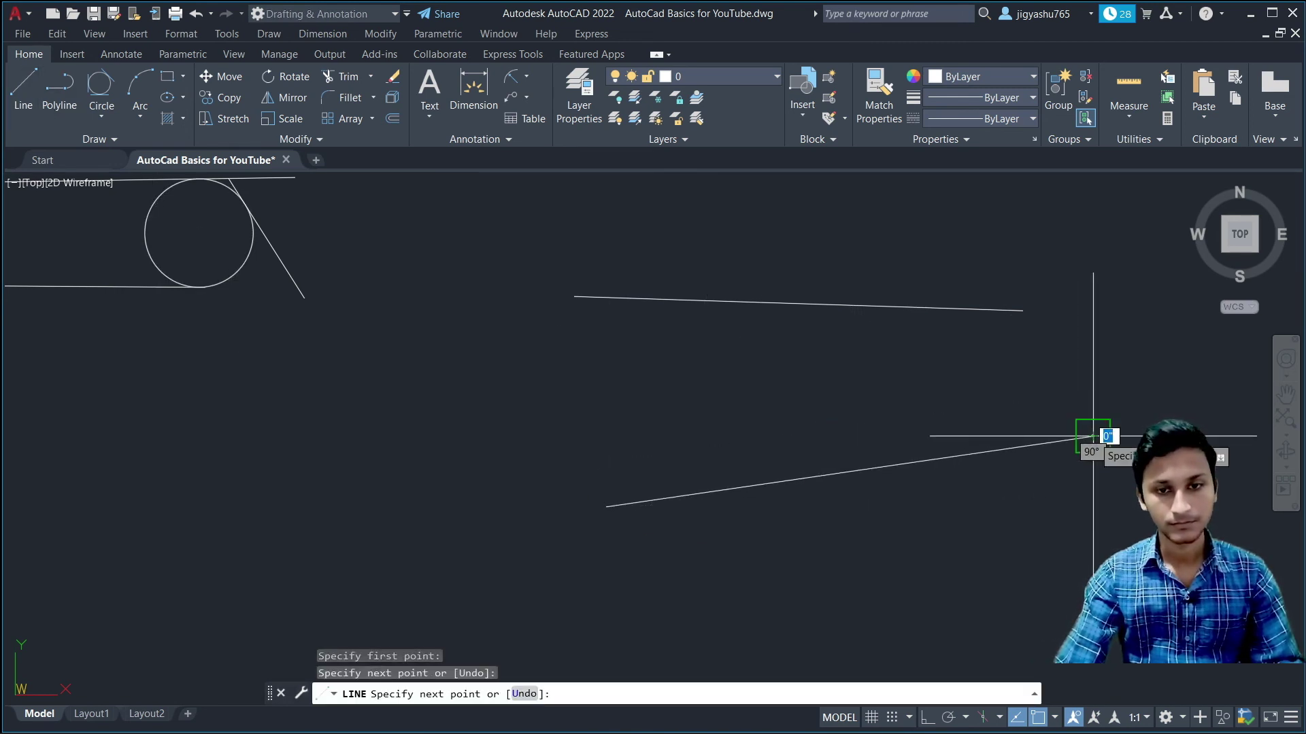
key(Escape)
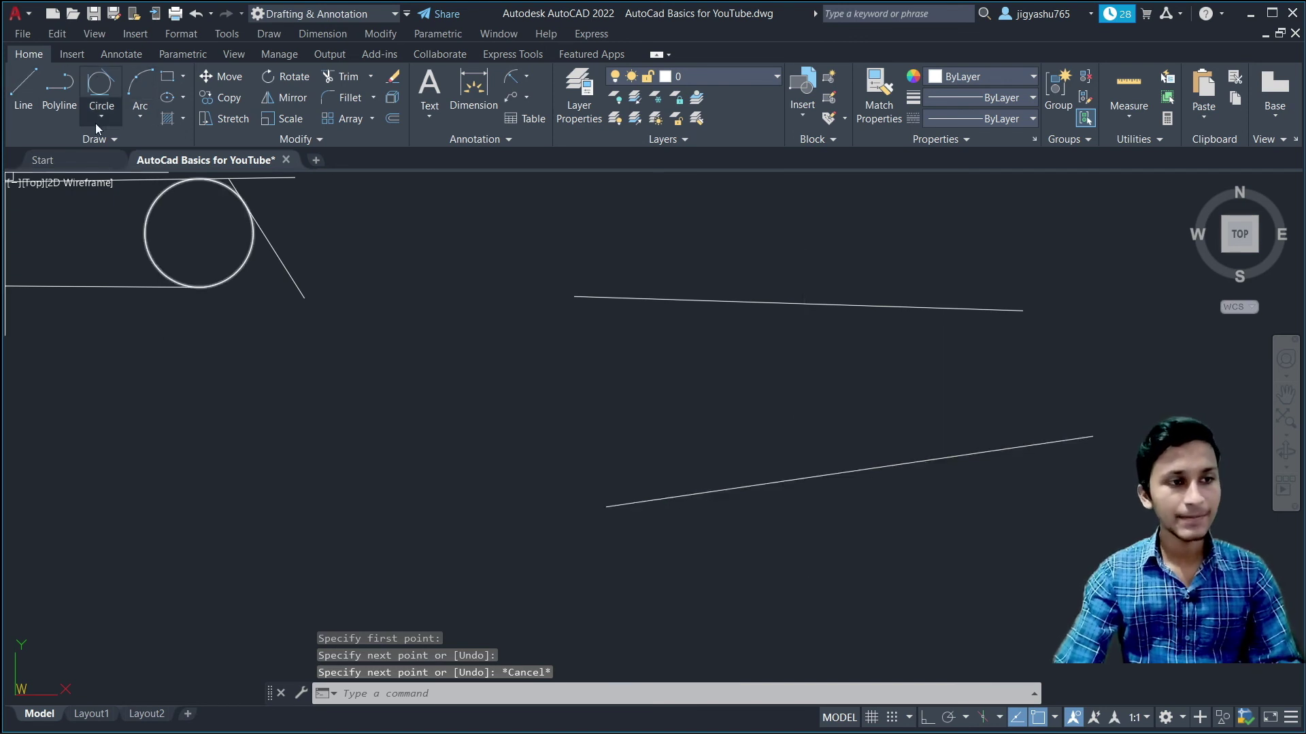
click(99, 117)
Draw a Tan, Tan, Radius circle of radius 10 touching both new lines
click(123, 292)
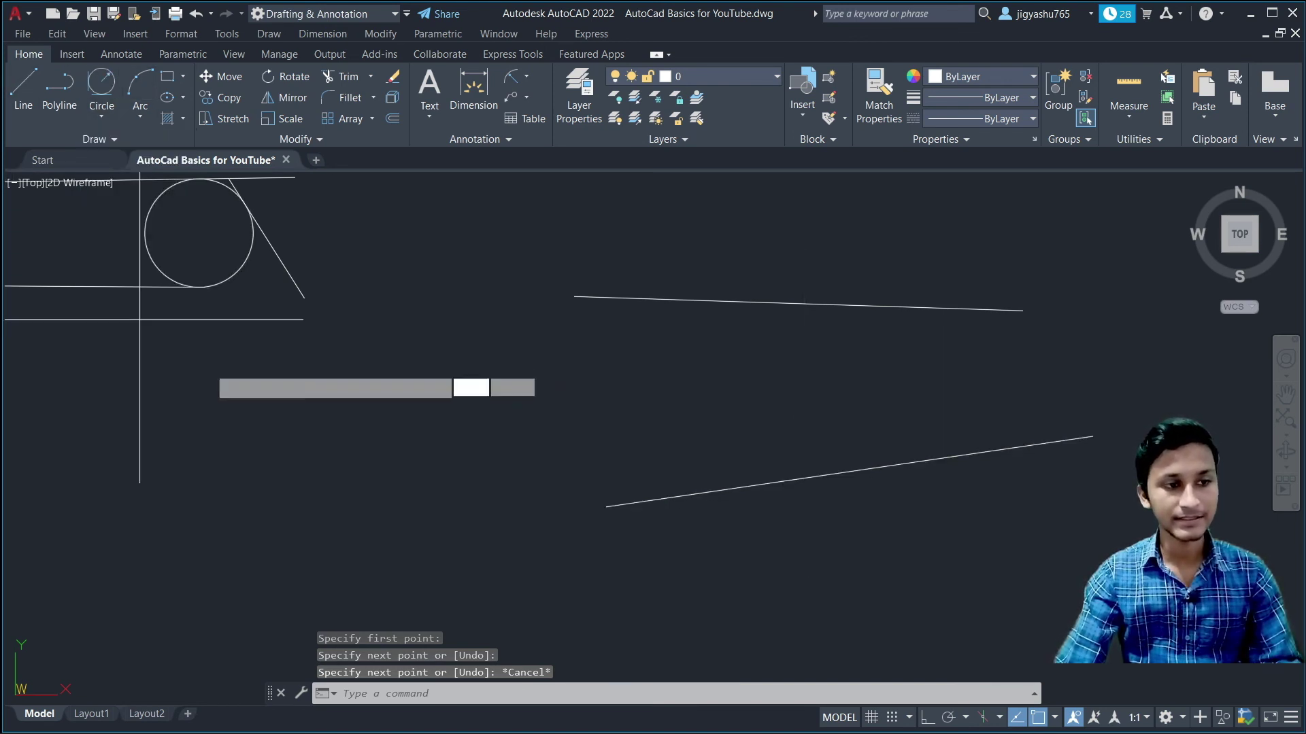
click(780, 302)
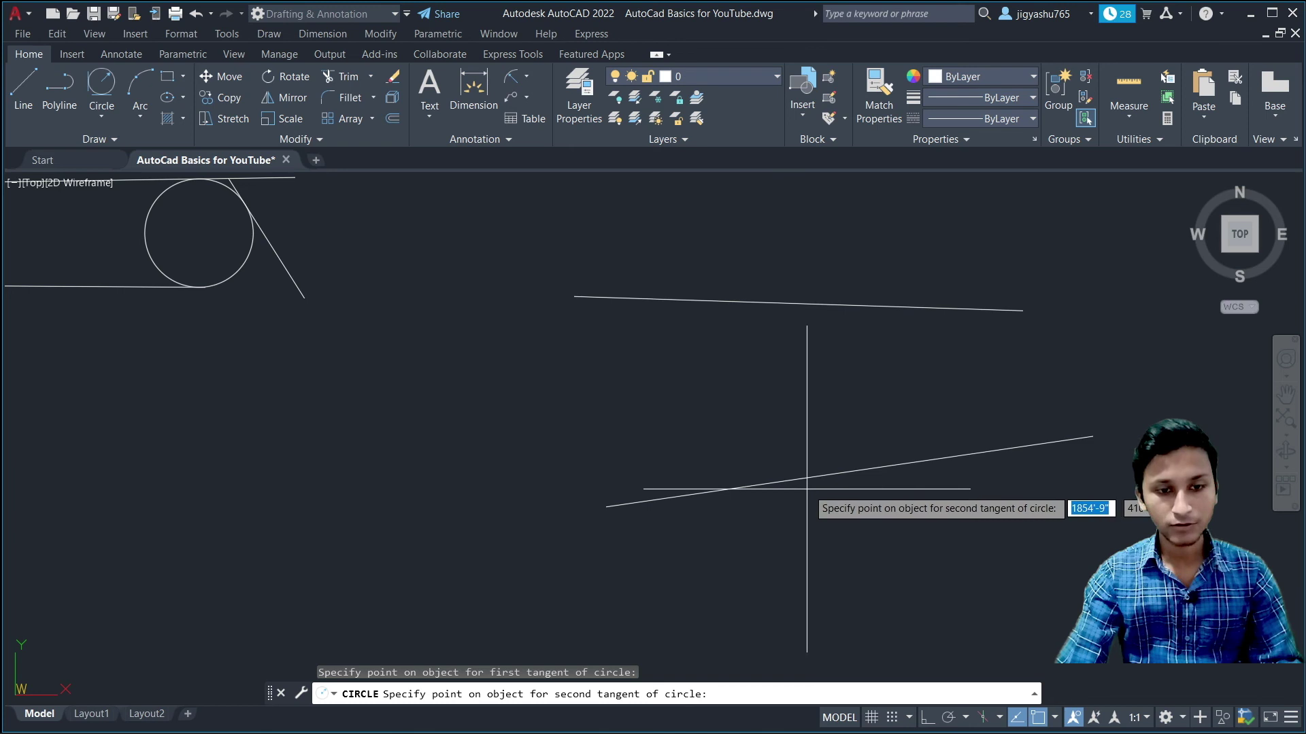
click(810, 479)
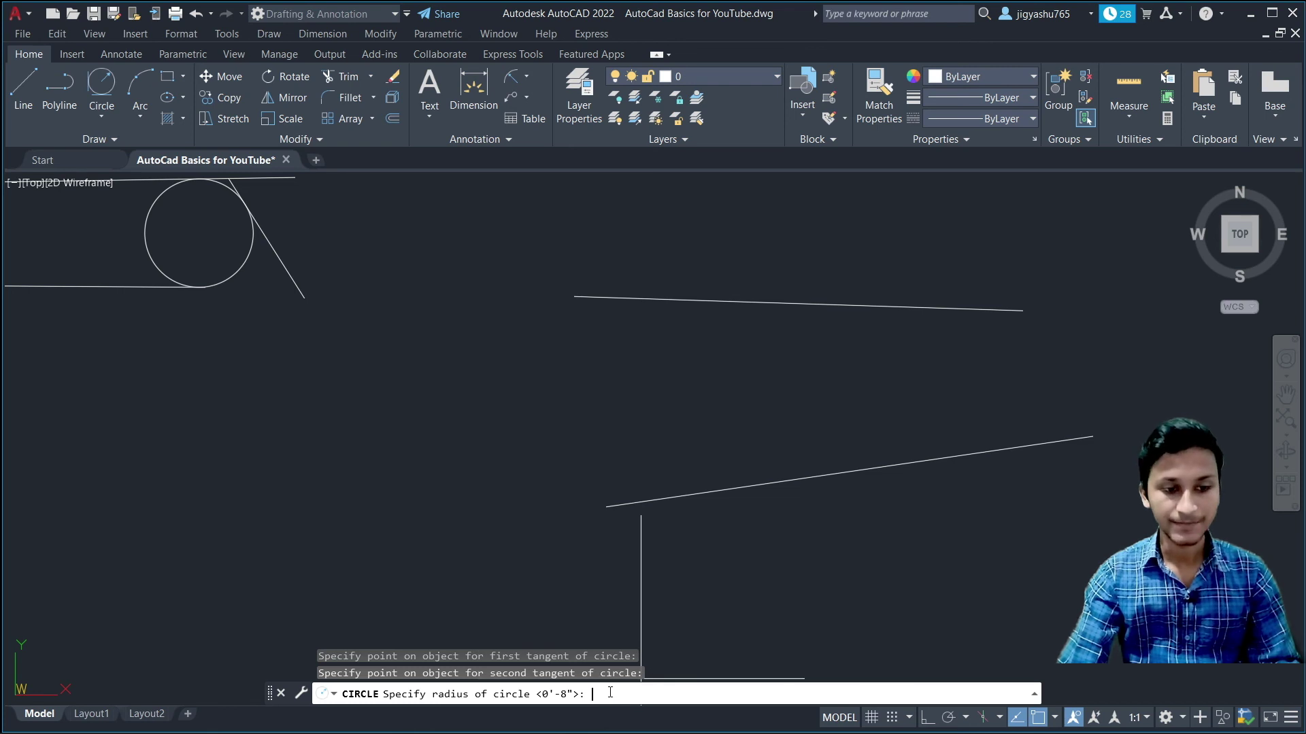
text(10)
key(Return)
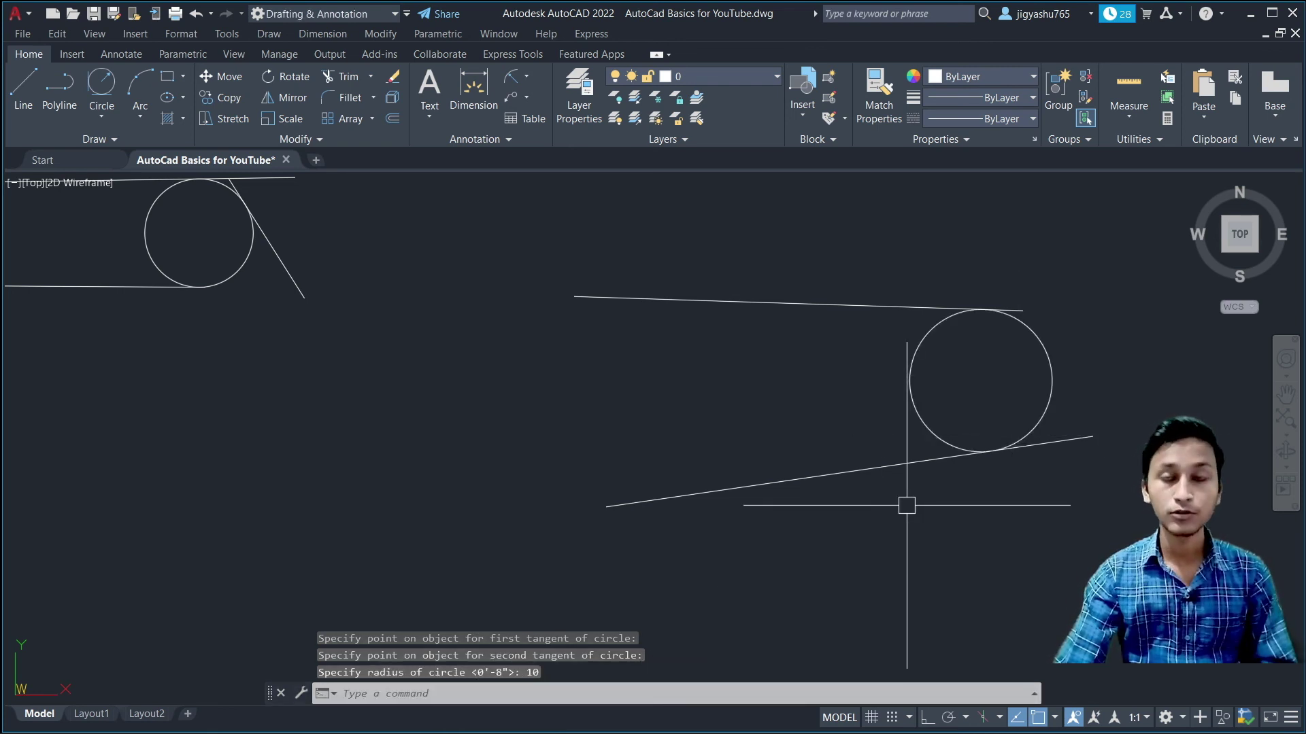
key(Delete)
Window-select all 36 practice circles and lines and delete them
scroll(516, 446, down, 3)
scroll(380, 399, down, 2)
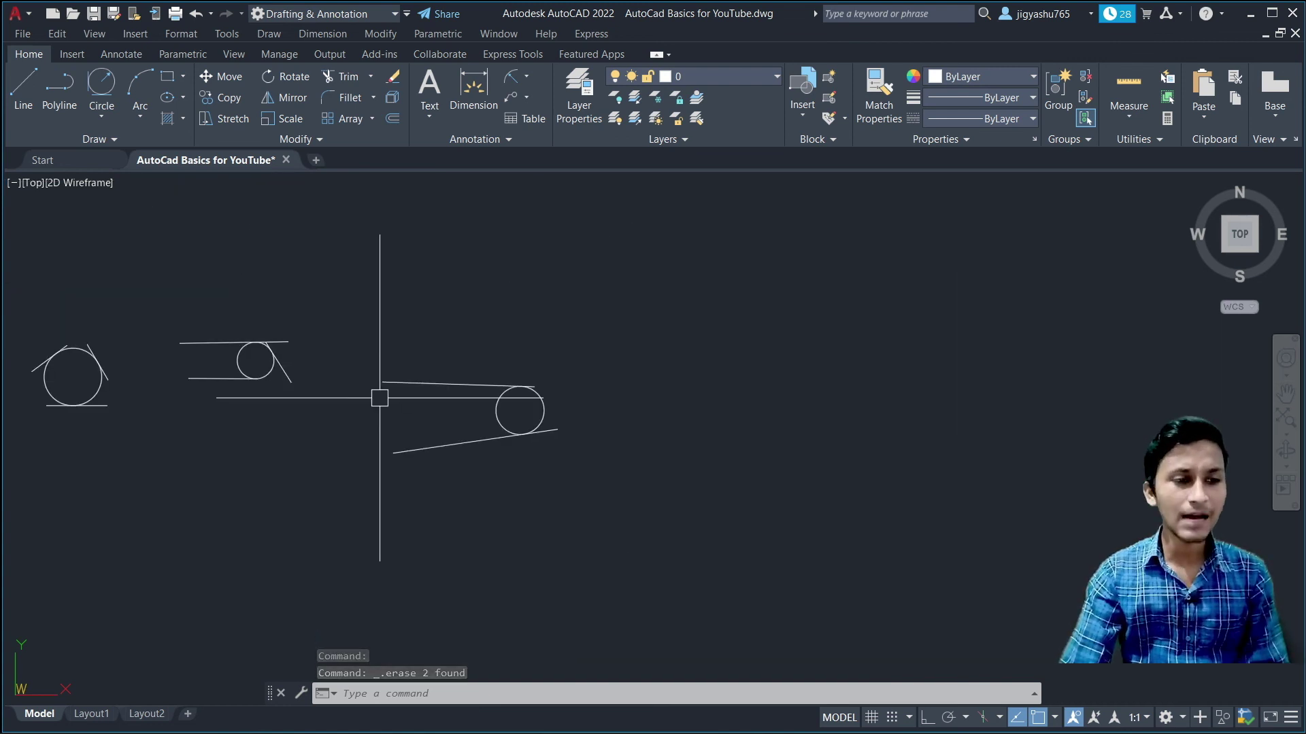
scroll(724, 387, down, 2)
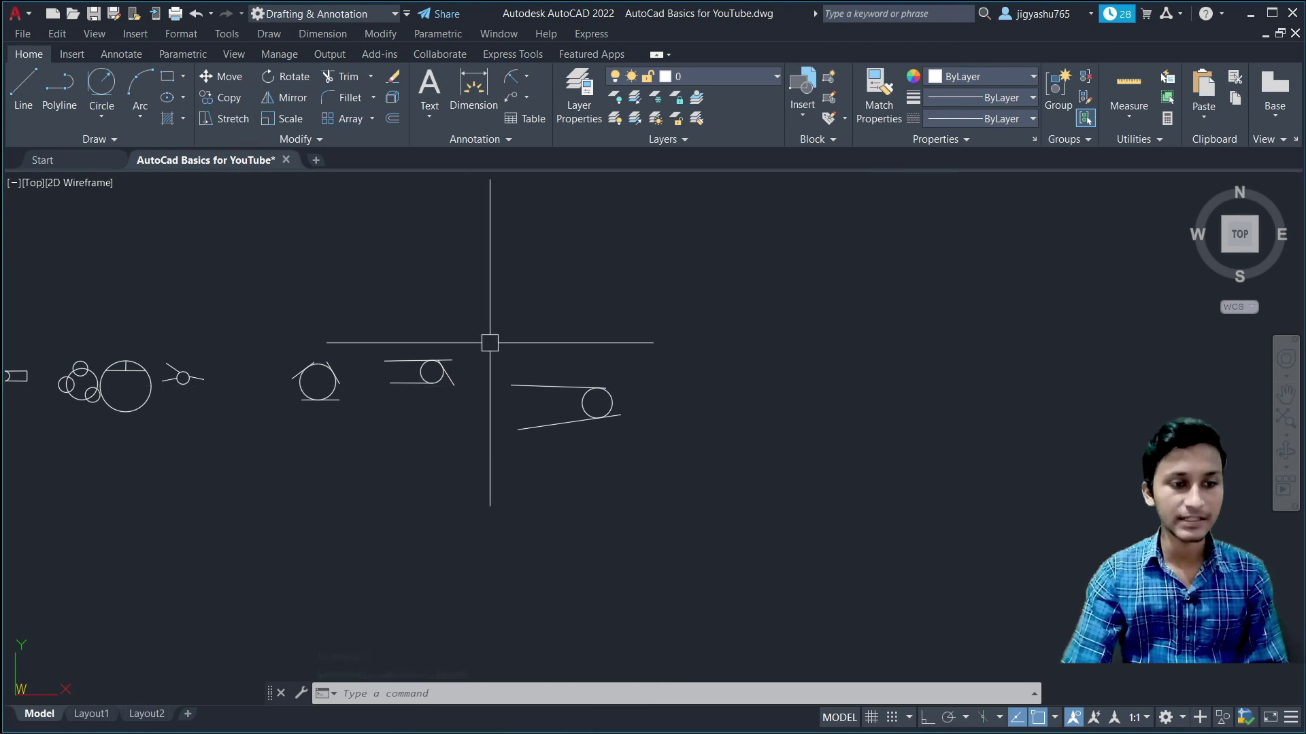
scroll(489, 343, down, 3)
scroll(393, 381, down, 2)
scroll(247, 384, up, 1)
scroll(248, 383, up, 2)
scroll(248, 381, down, 3)
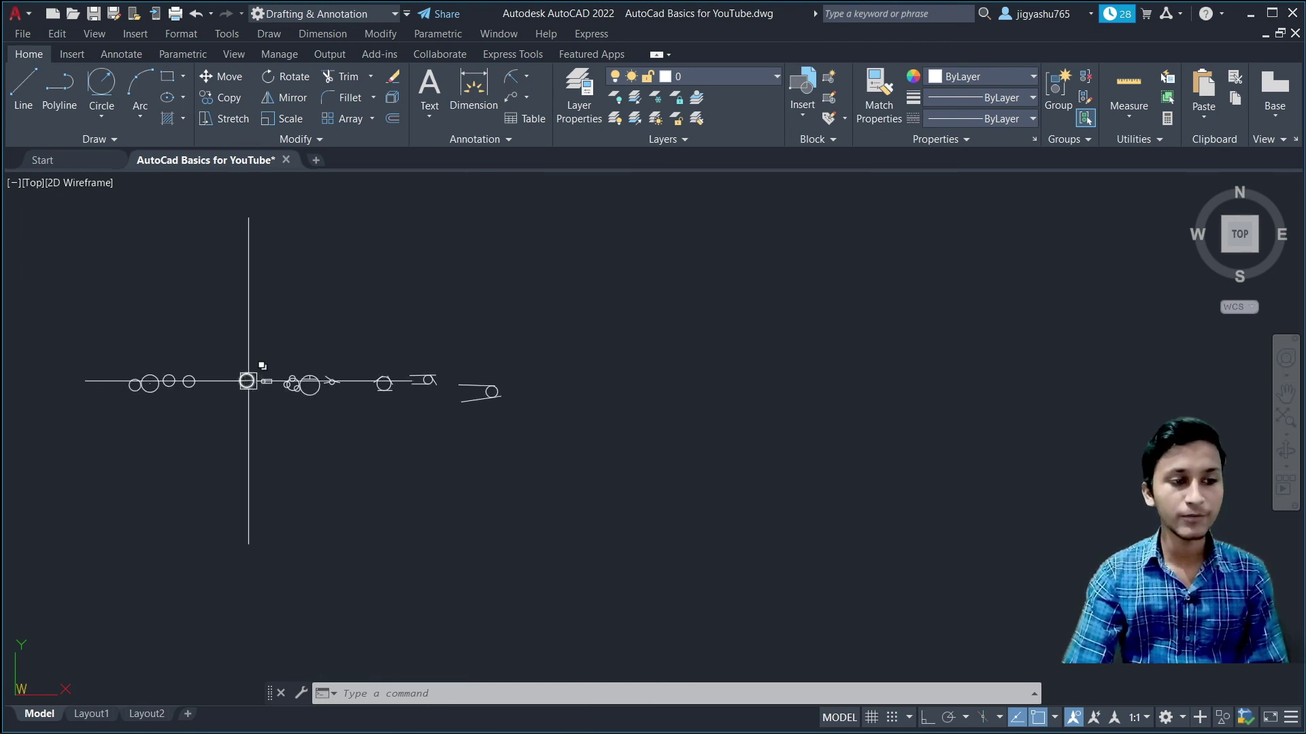
drag(367, 434, 370, 435)
click(83, 281)
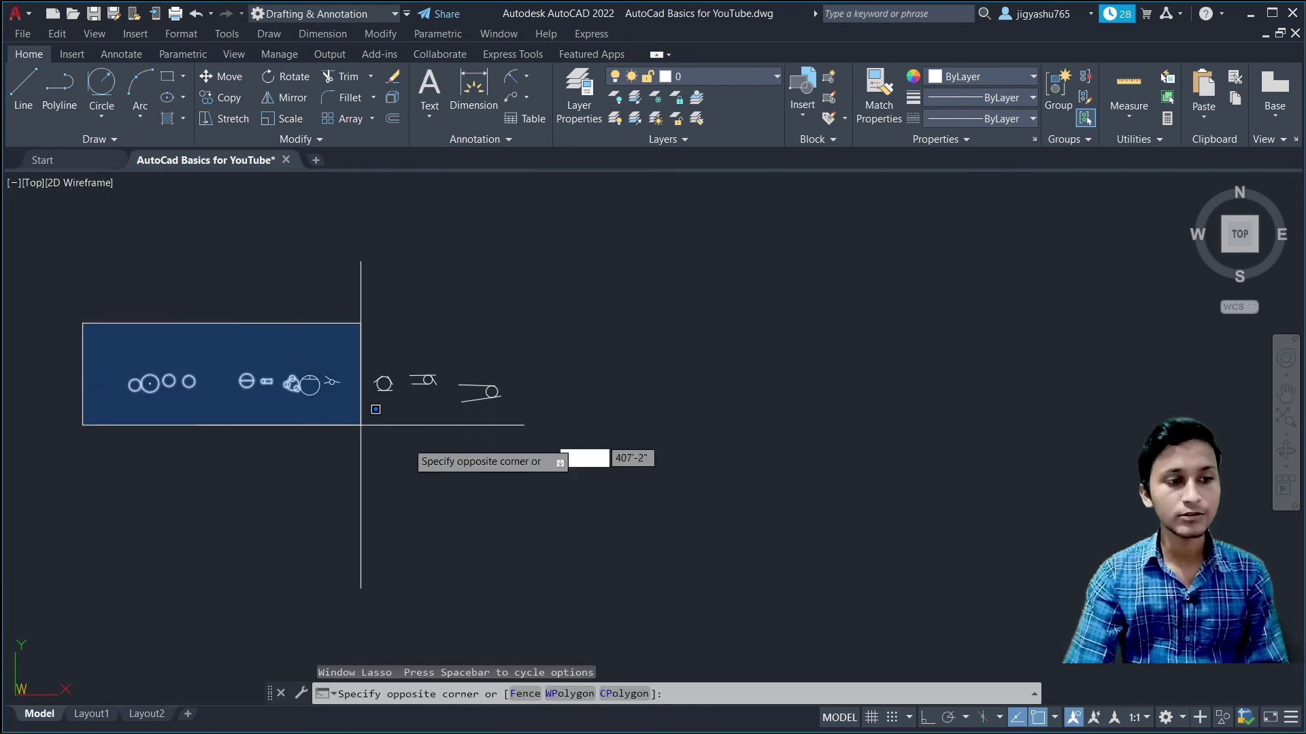
click(534, 446)
key(Delete)
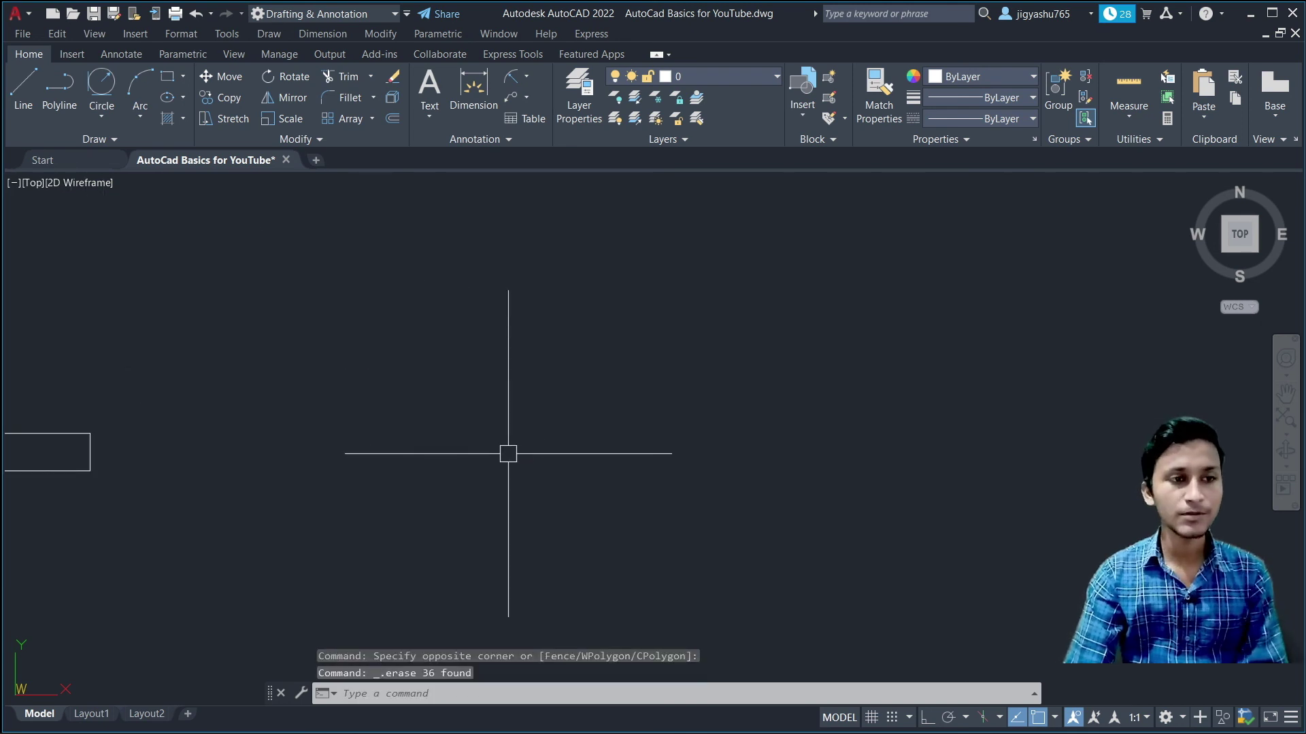
Start a Center, Radius circle on the empty canvas
scroll(276, 463, down, 5)
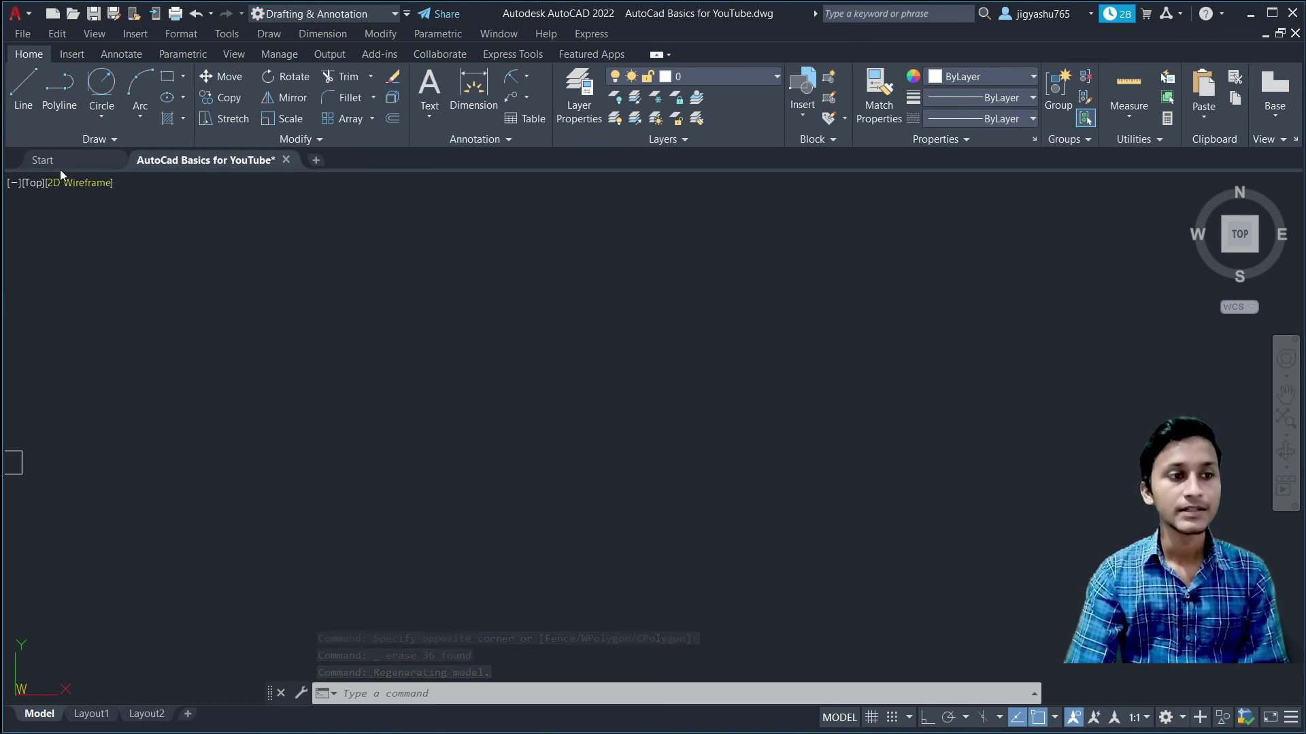
click(101, 115)
click(146, 141)
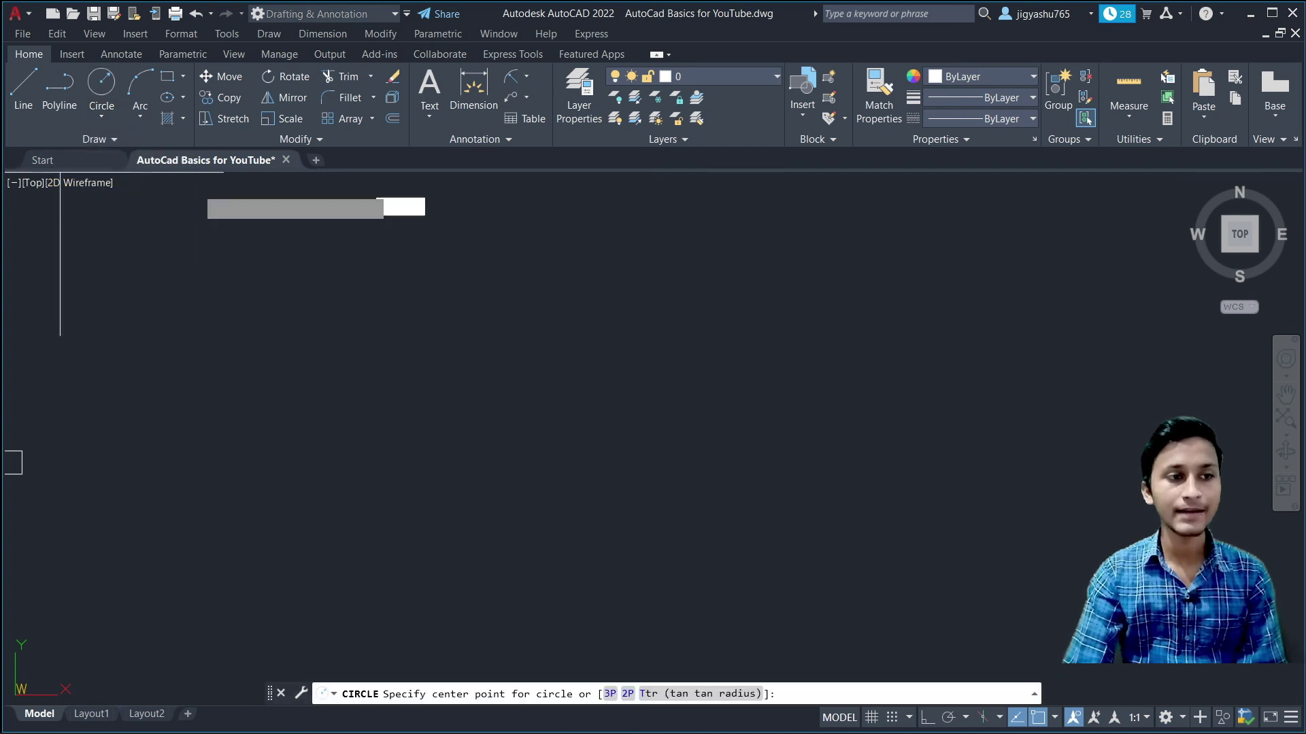